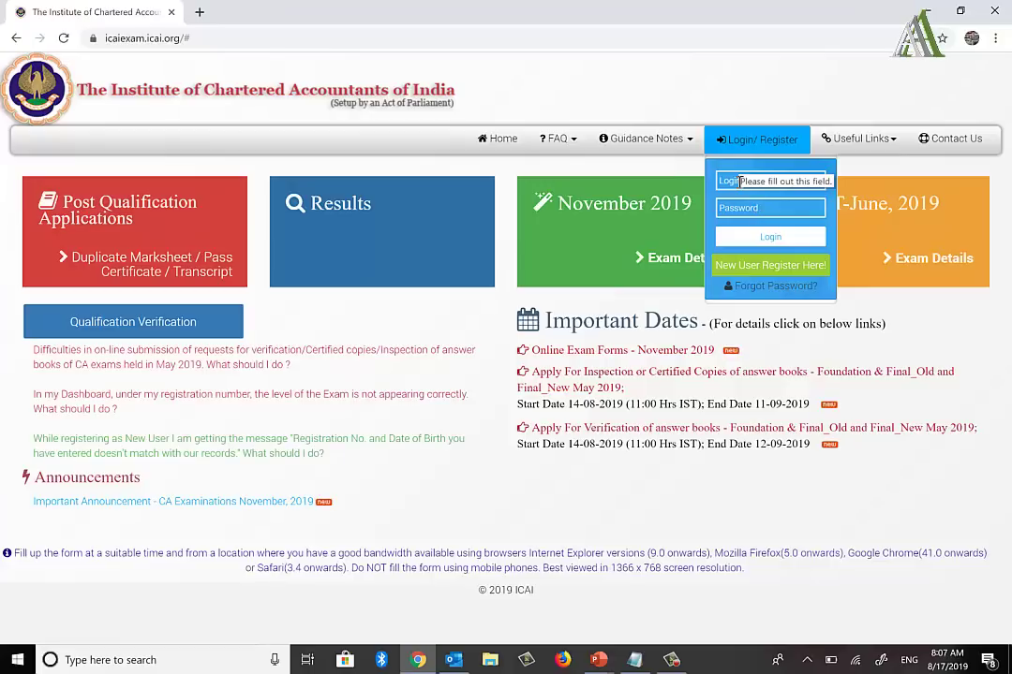
key(alt+Tab)
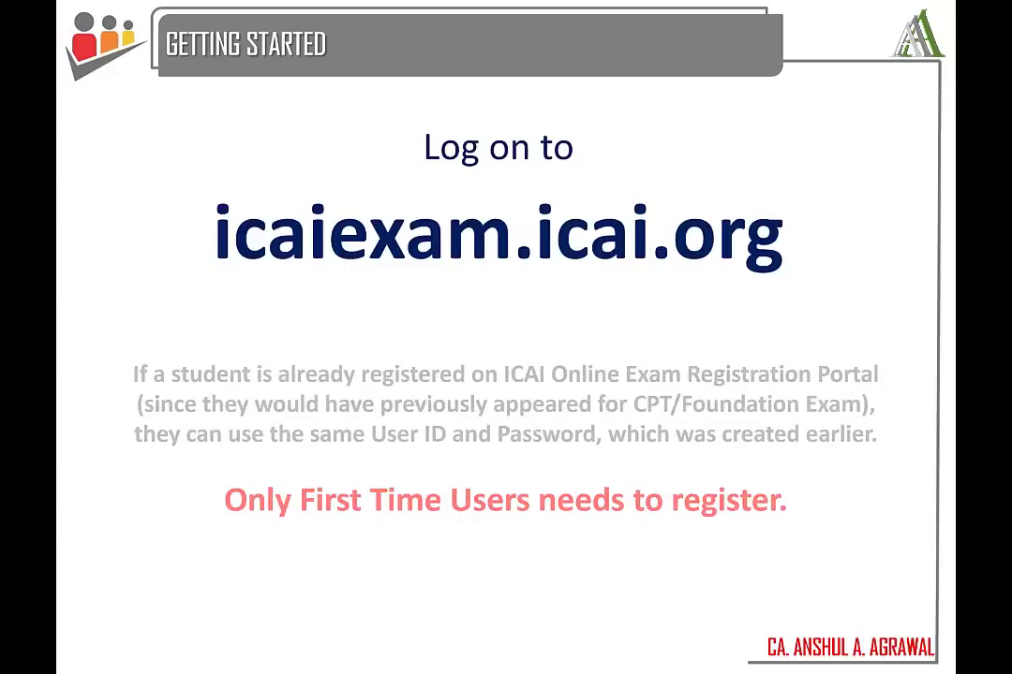
key(alt+Tab)
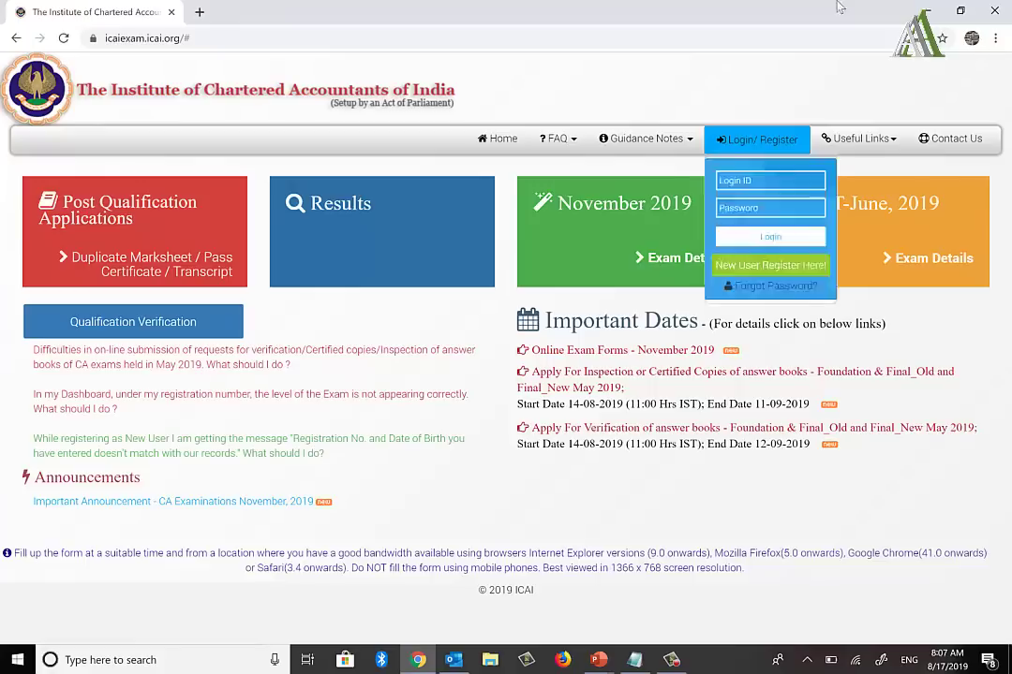
mouse_move(734, 142)
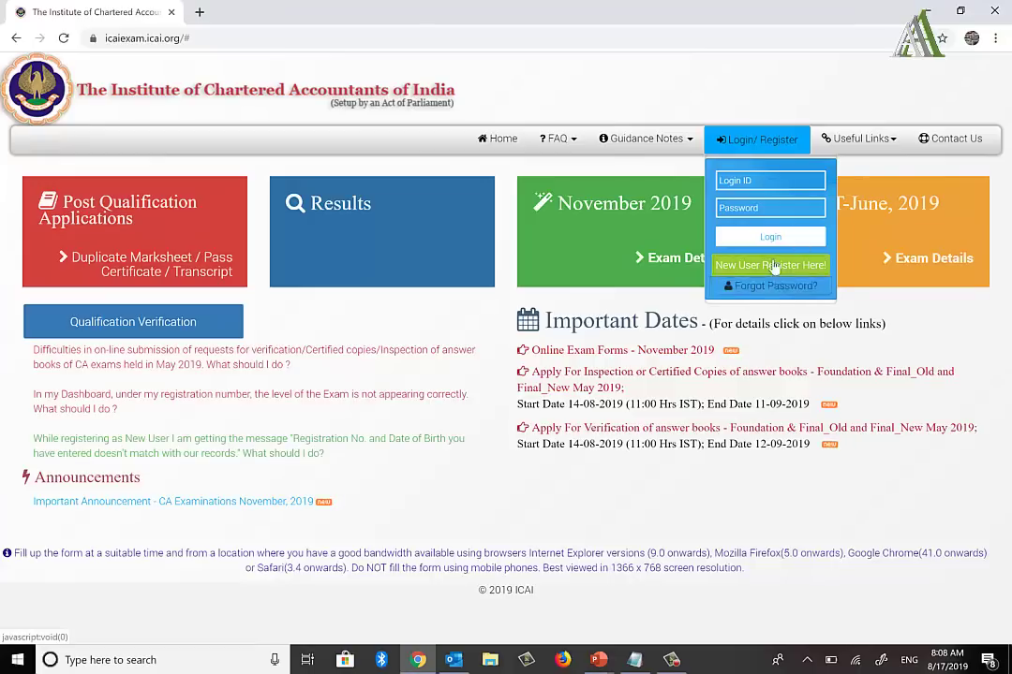
key(alt+Tab)
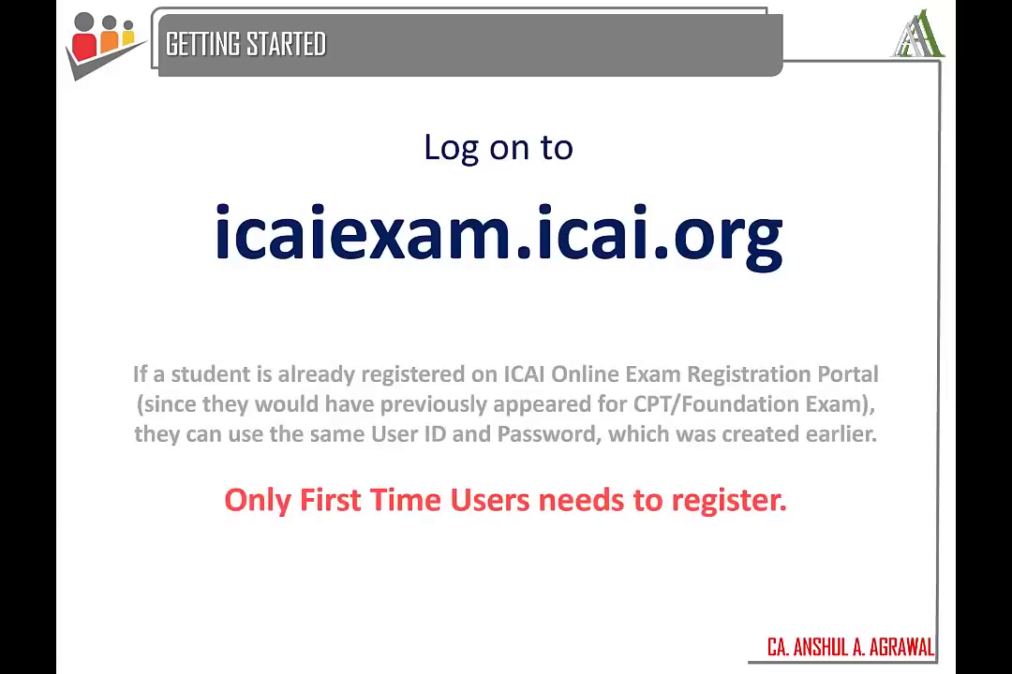
key(alt+Tab)
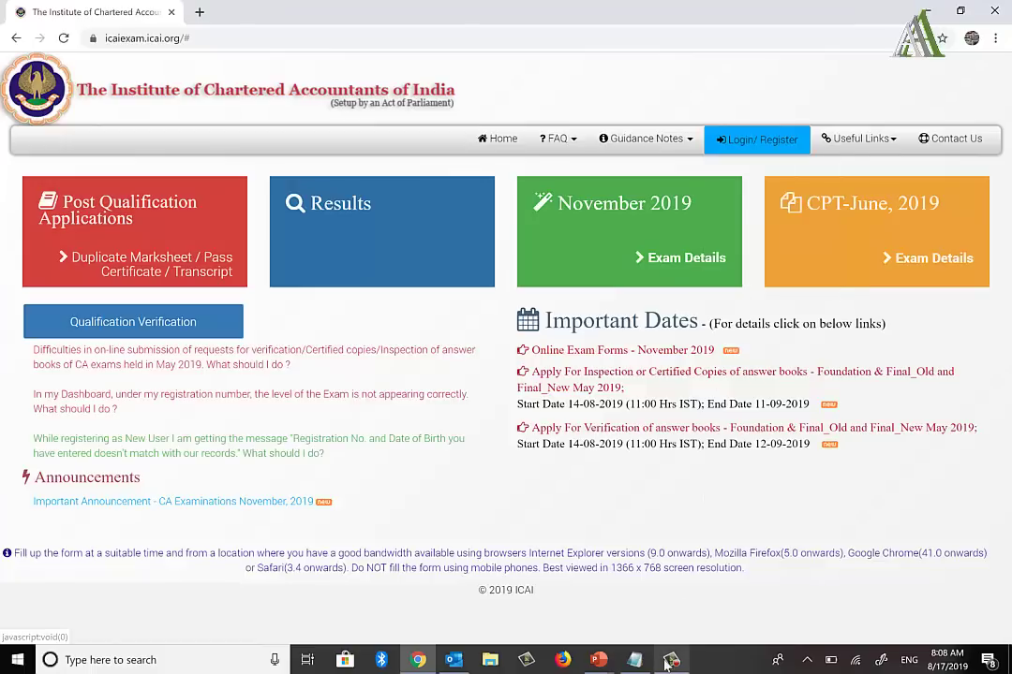
Step: Open the Student Details notes in Notepad and review the student's details
click(636, 659)
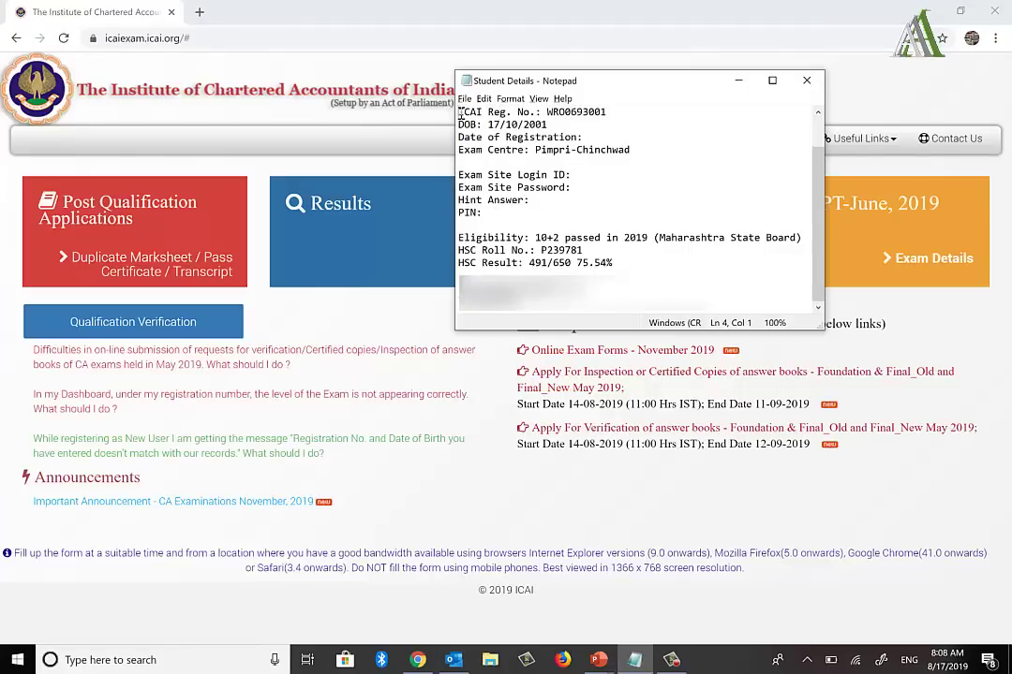
drag(460, 111, 459, 288)
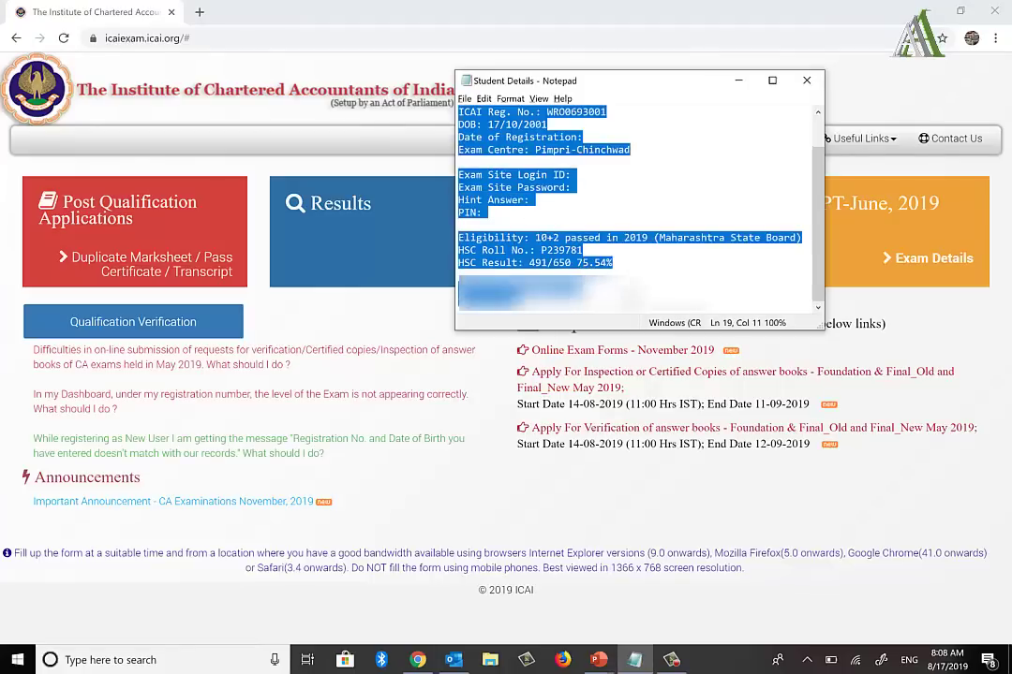
click(536, 279)
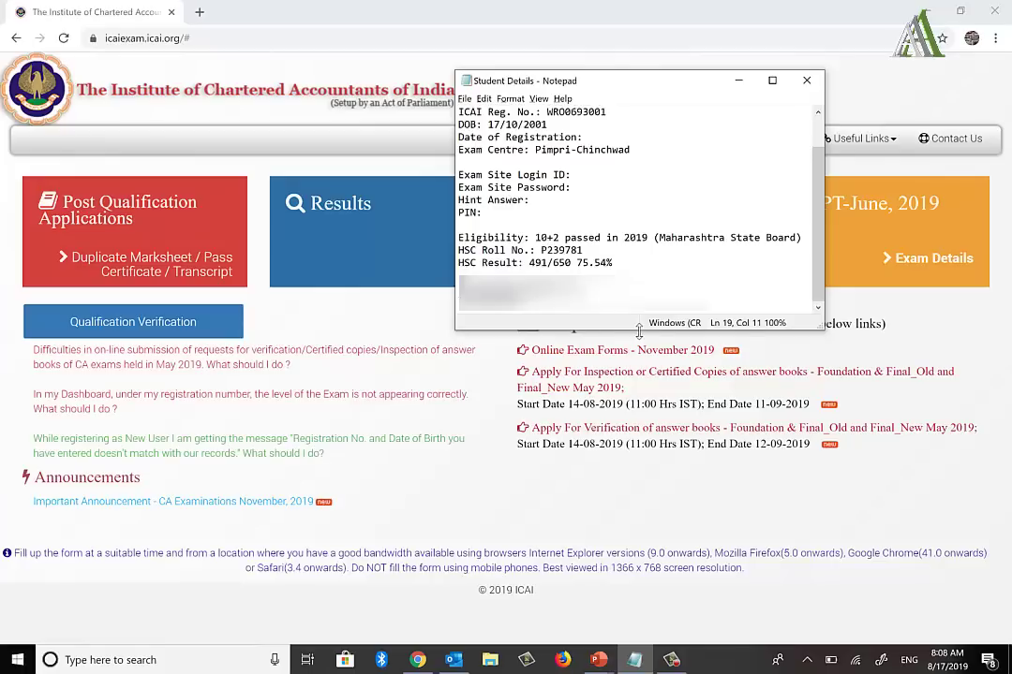
drag(638, 329, 638, 298)
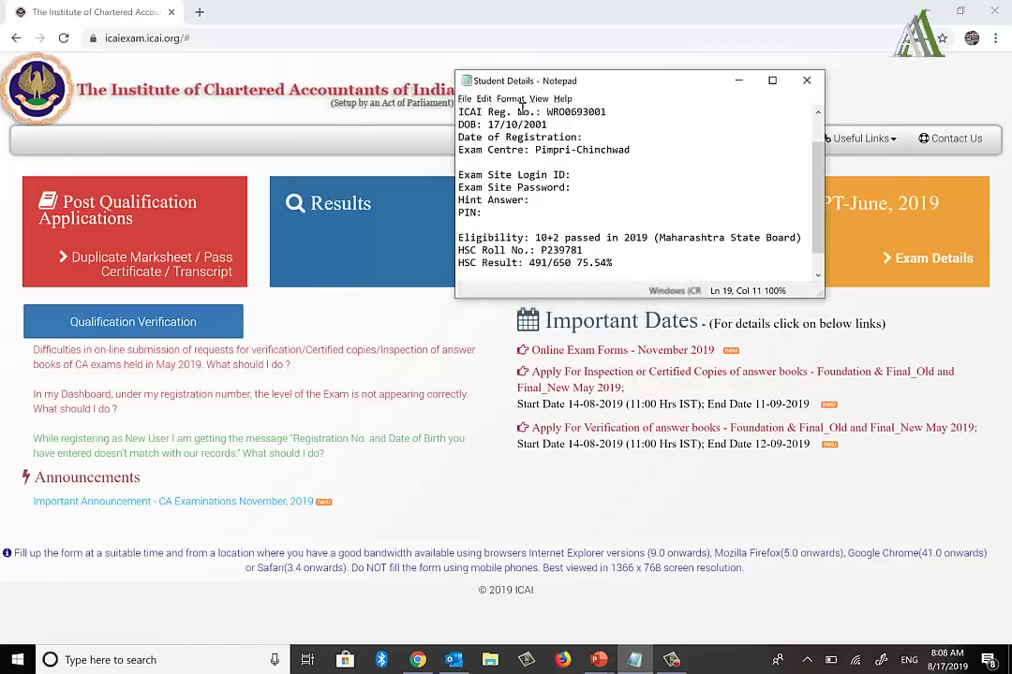
Step: Select the ICAI registration number in the notes, then return to the portal's login options
click(547, 123)
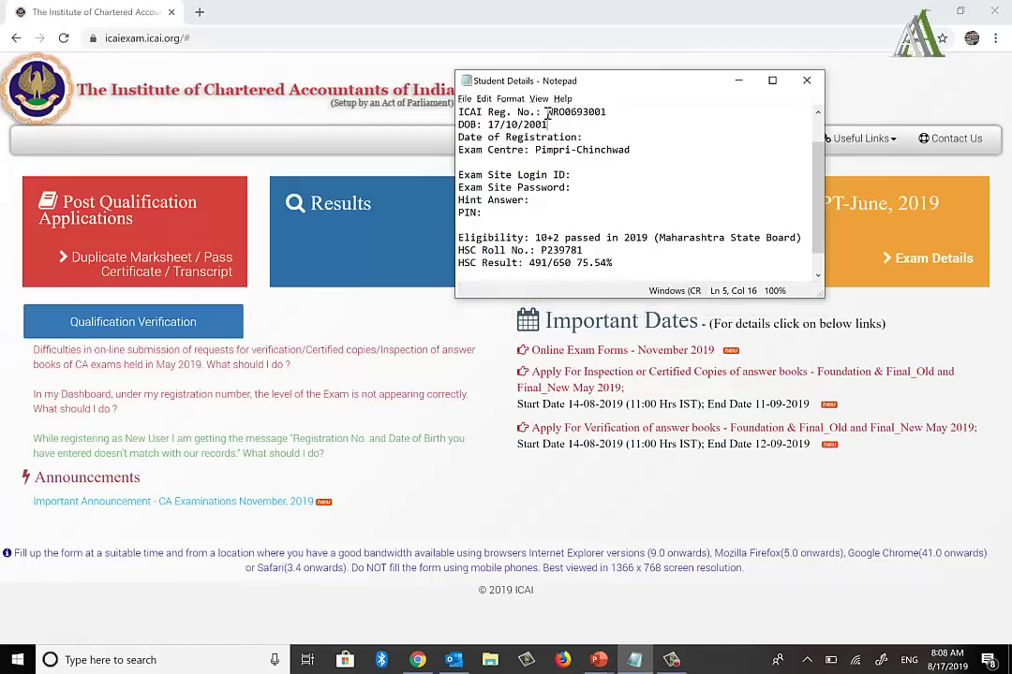
key(Down)
key(Up)
key(Up)
key(Right)
key(Down)
key(Down)
key(Down)
key(Down)
key(Down)
key(Home)
key(End)
key(Down)
key(Down)
key(Down)
key(Up)
key(Up)
key(Up)
key(Up)
key(Up)
key(Up)
key(Up)
double_click(548, 114)
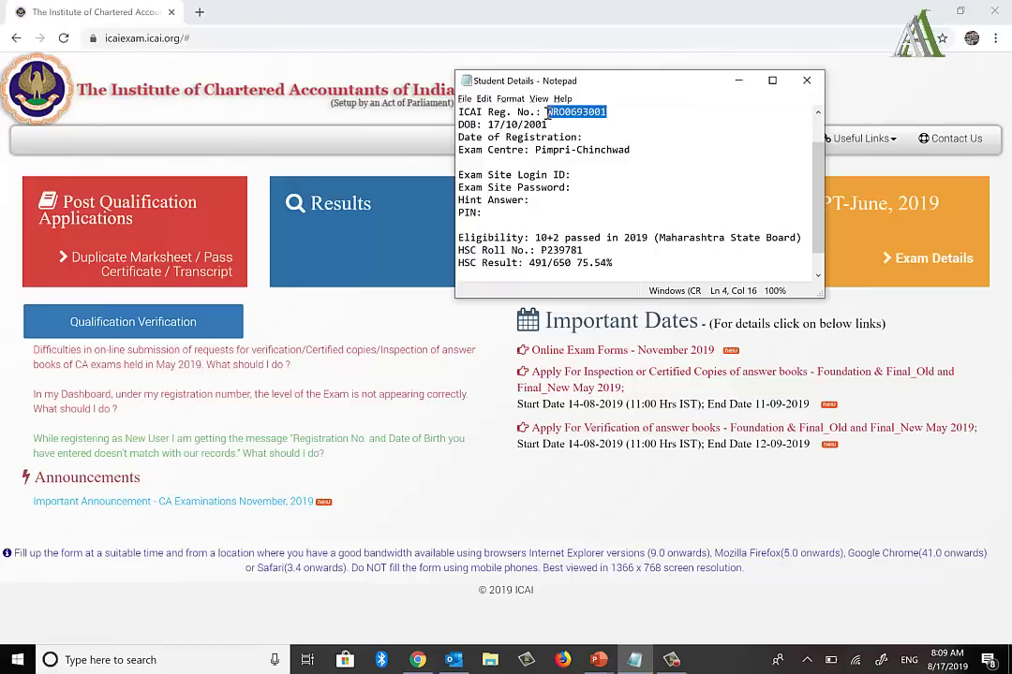
click(449, 94)
click(757, 139)
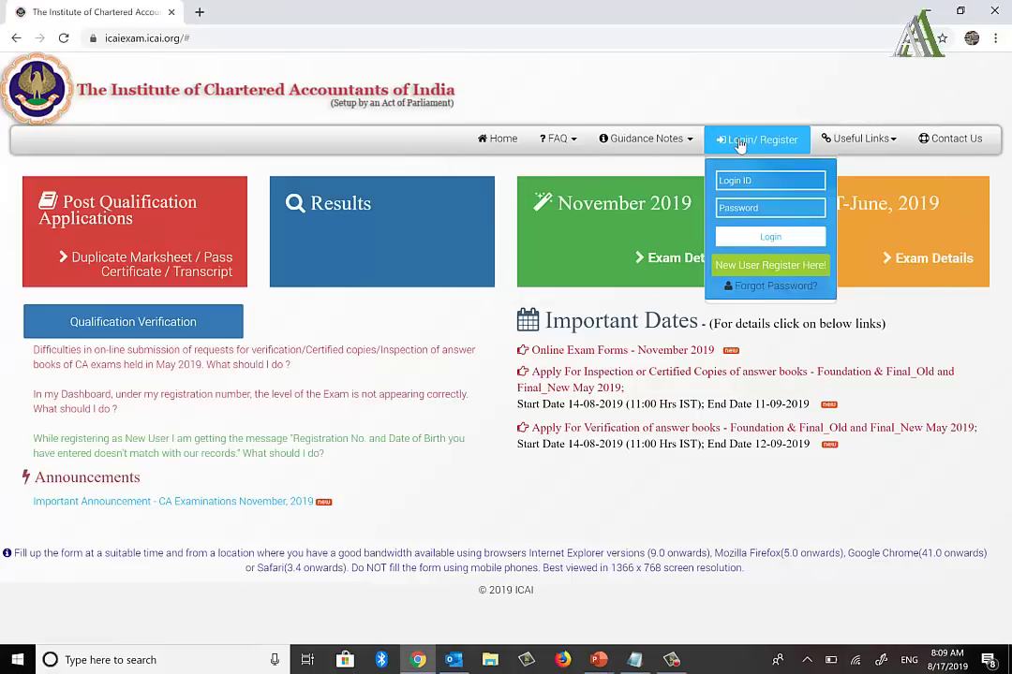
Step: Start a new user registration for the Foundation exam with the WRO prefix
click(761, 266)
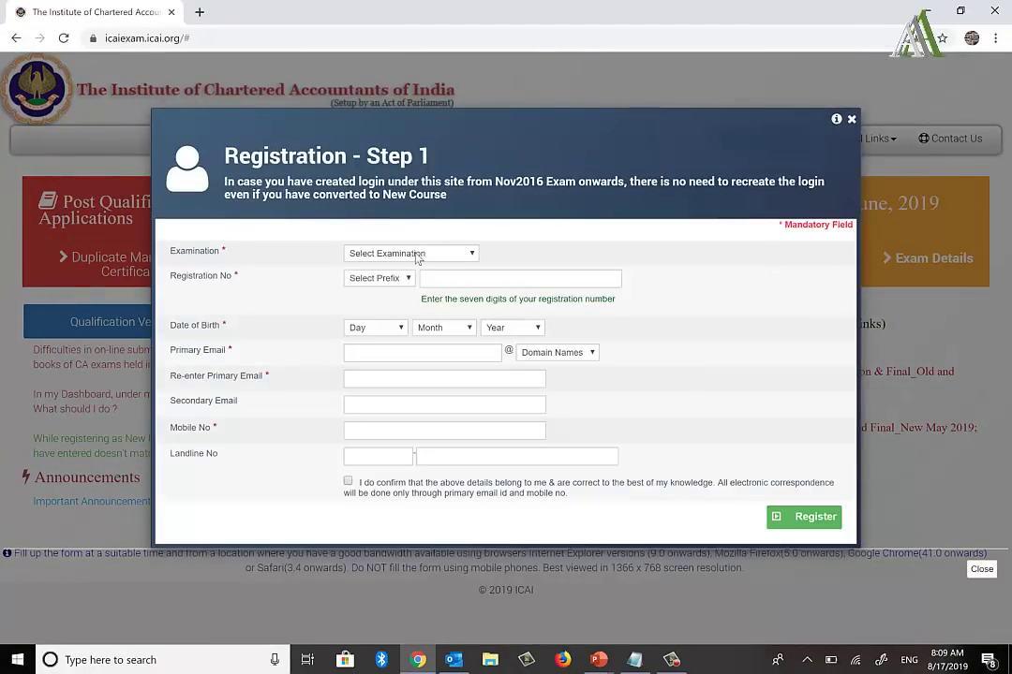
click(360, 254)
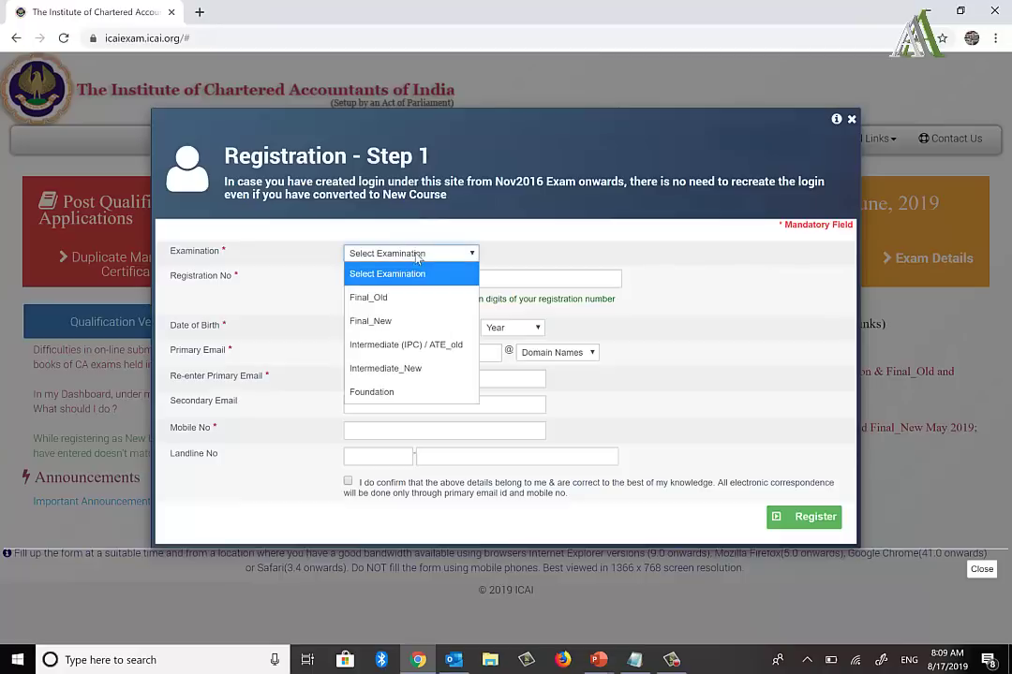
click(405, 393)
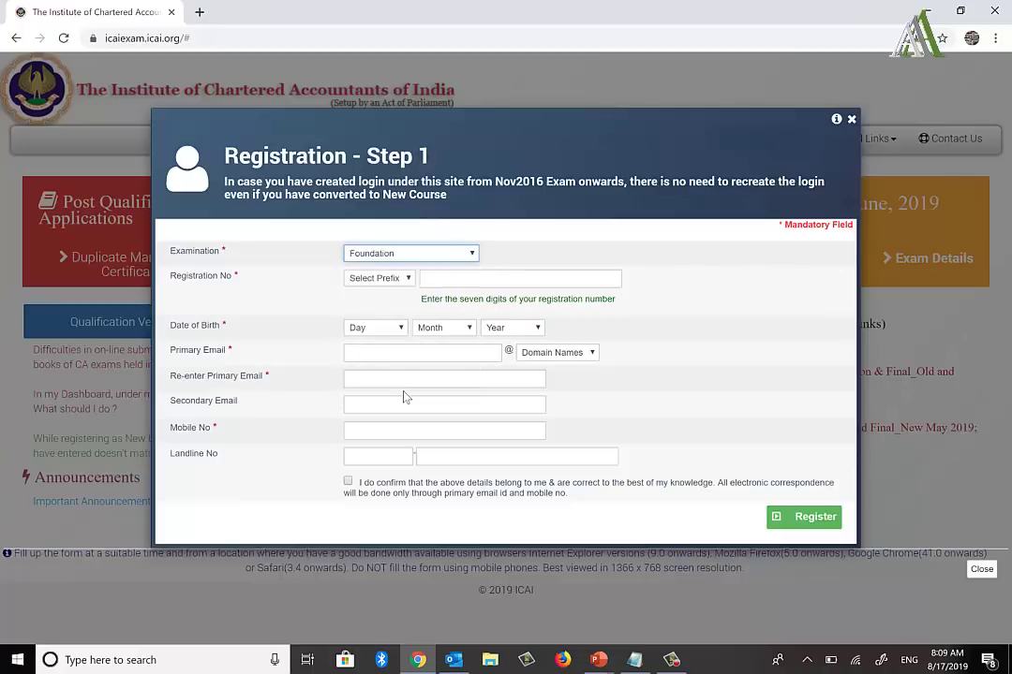
click(380, 279)
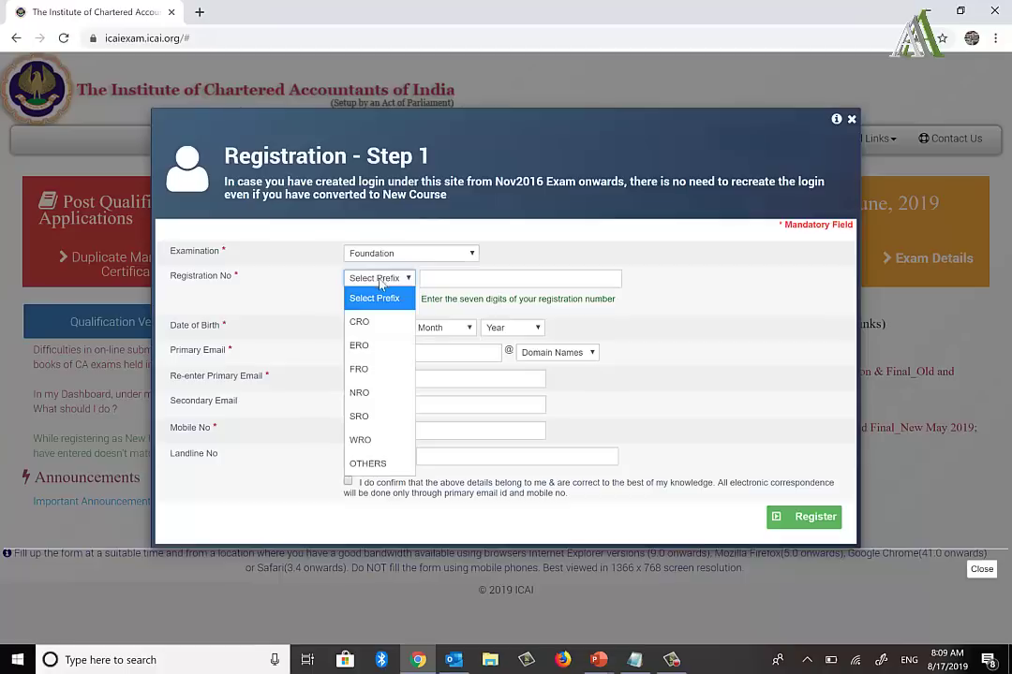
click(361, 440)
Step: Enter the seven registration digits copied from the Student Details notes
click(453, 281)
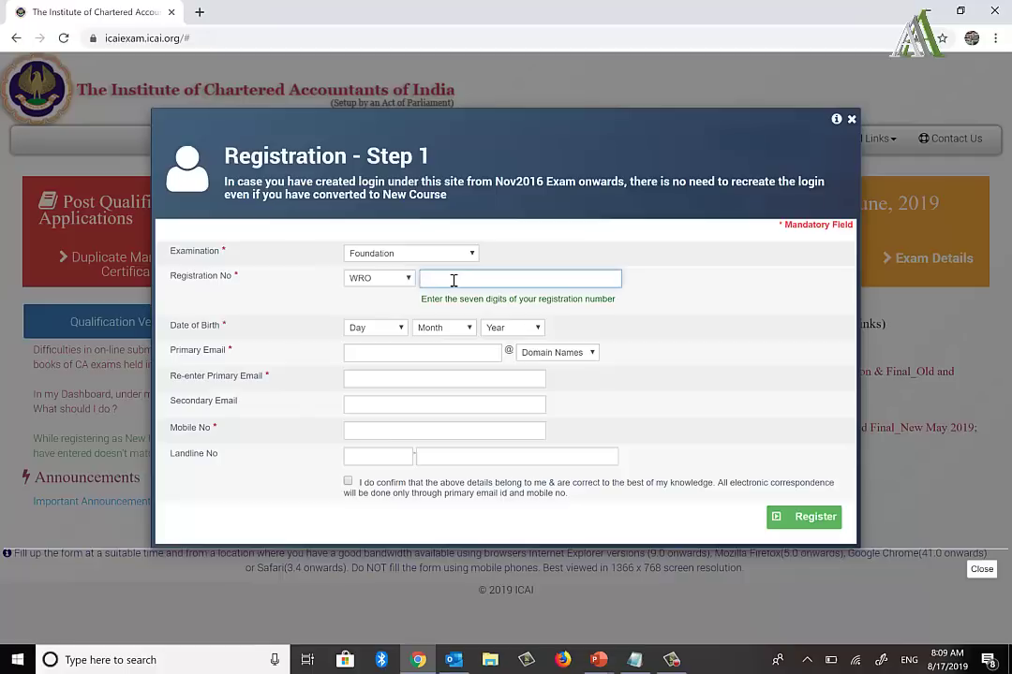
key(alt+Tab)
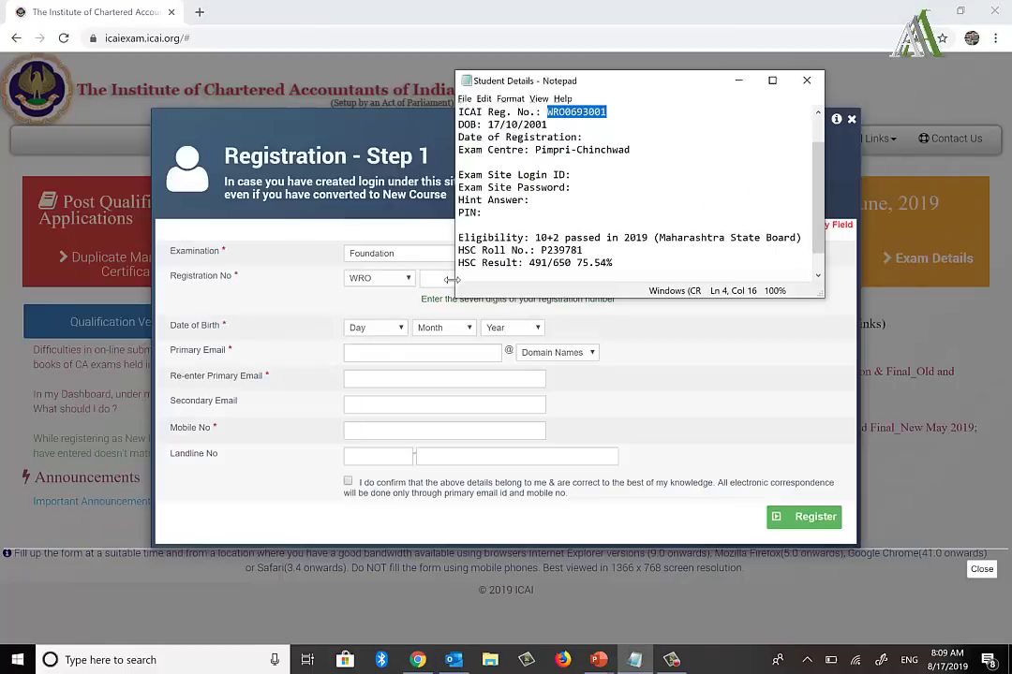
drag(565, 113, 611, 114)
key(alt+Tab)
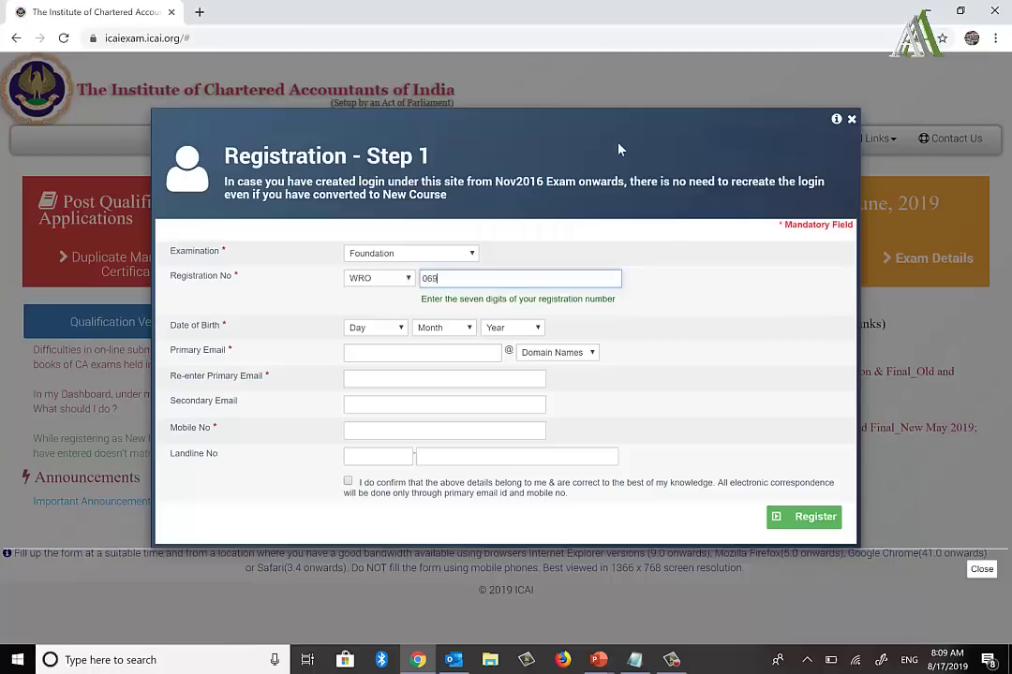
key(Tab)
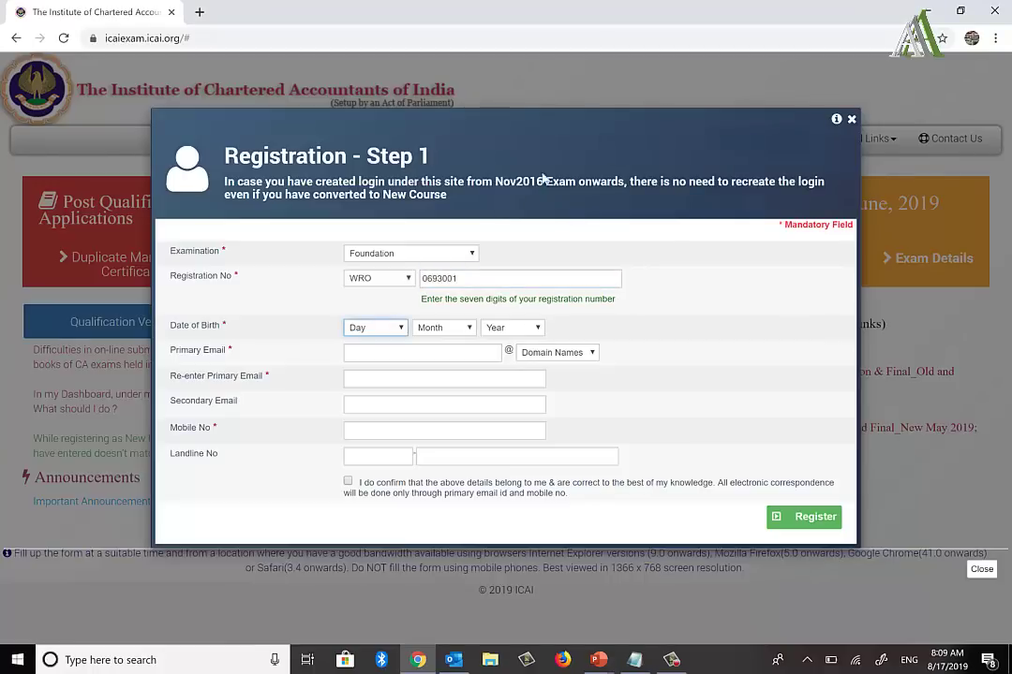
Step: Fill in the student's birth day and month from the notes
key(alt+Tab)
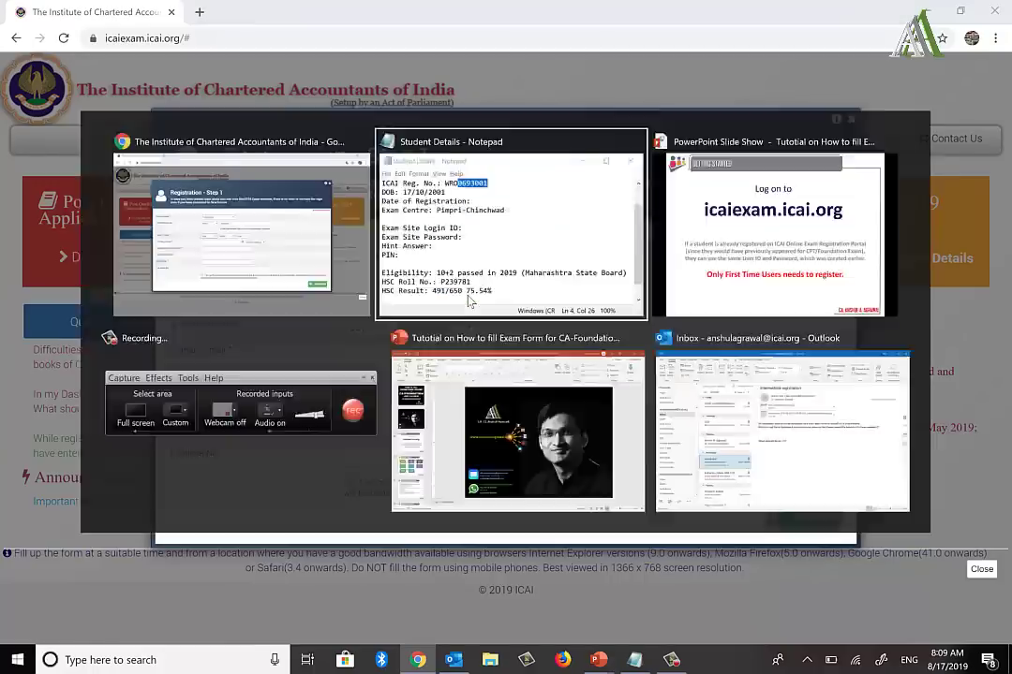
key(alt+Tab)
text(17)
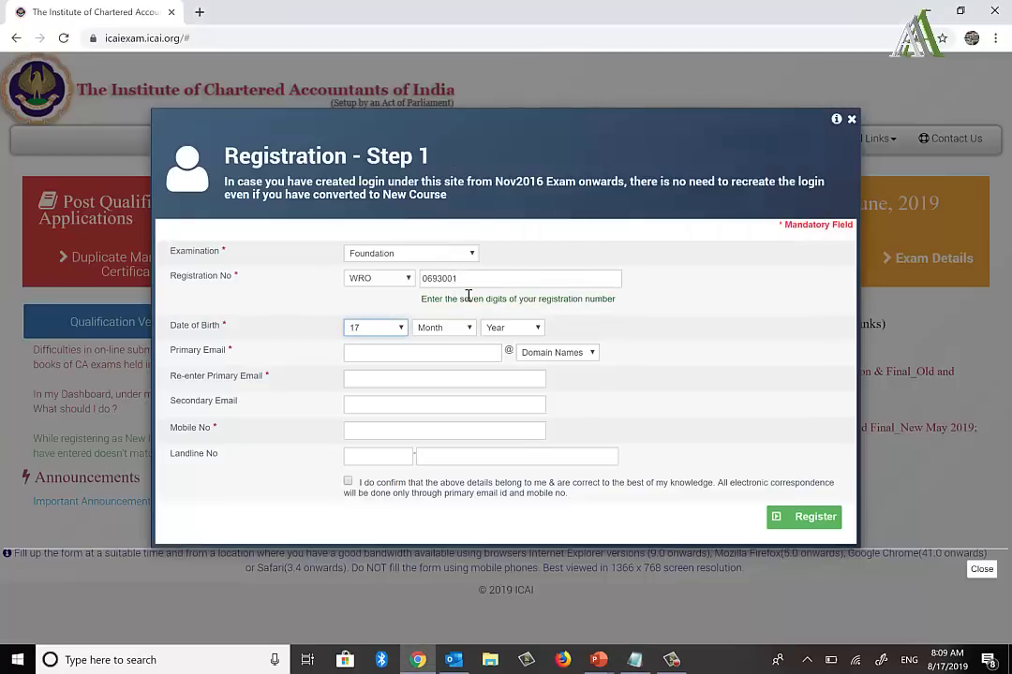
key(Tab)
text(o)
key(Tab)
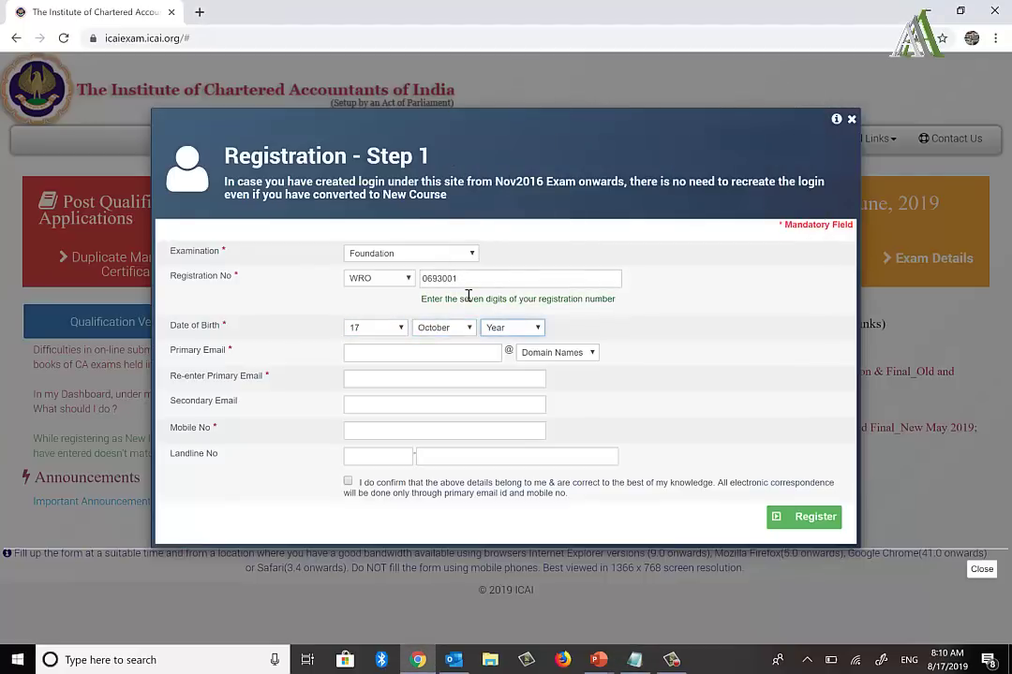
Step: Try birth years 2002, 2001 and 2000 while checking the notes and the displayed name
text(2002)
key(alt+Tab)
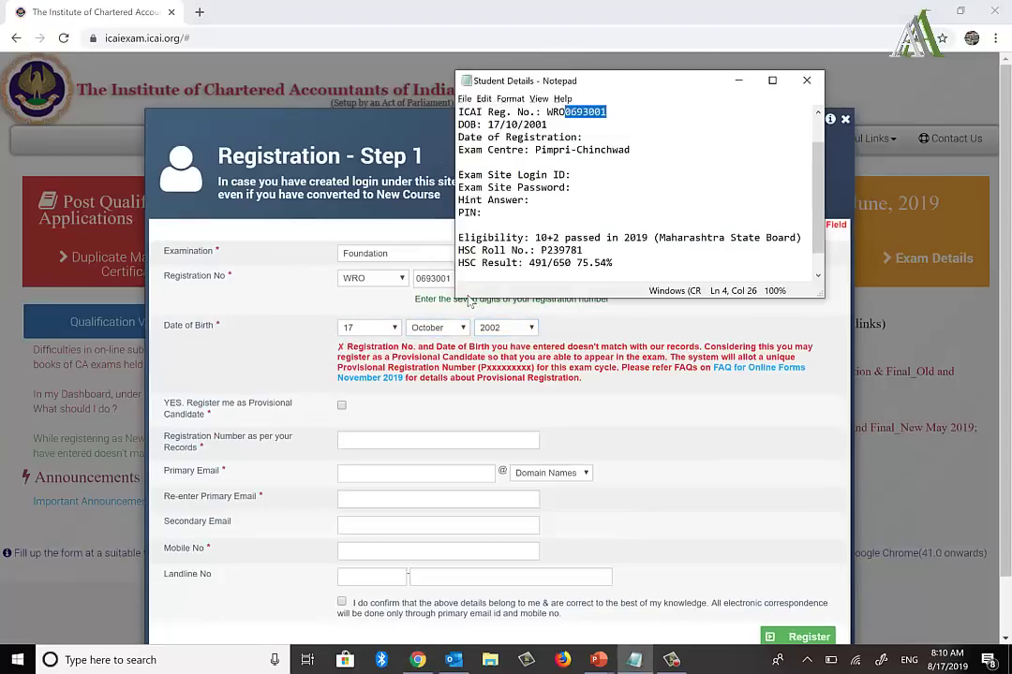
key(alt+Tab)
text(2001)
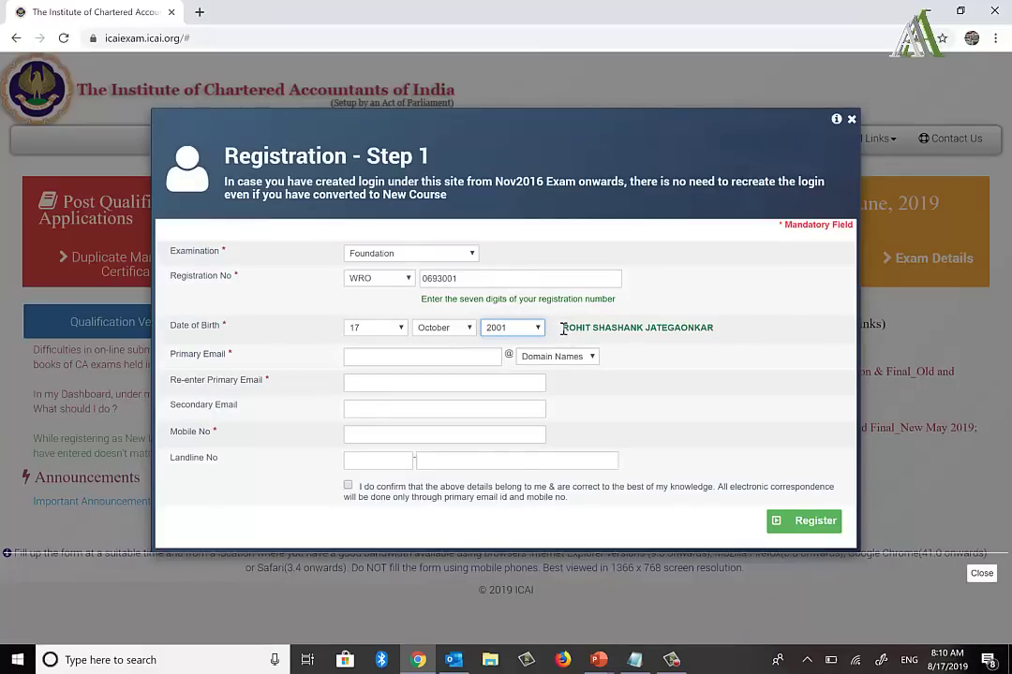
drag(563, 328, 711, 332)
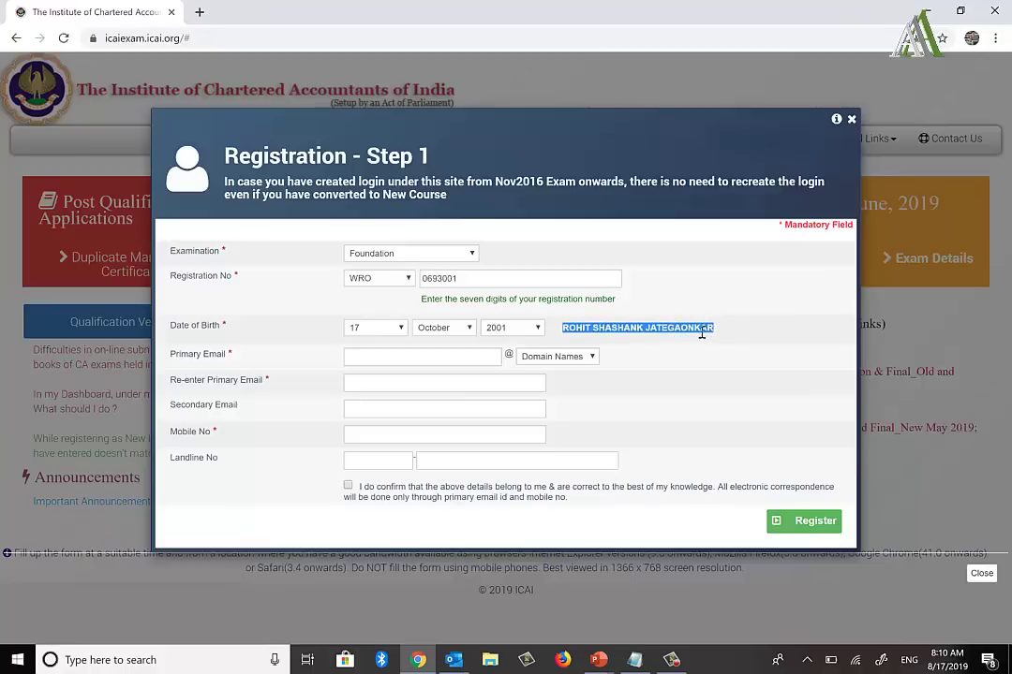
click(531, 330)
key(Down)
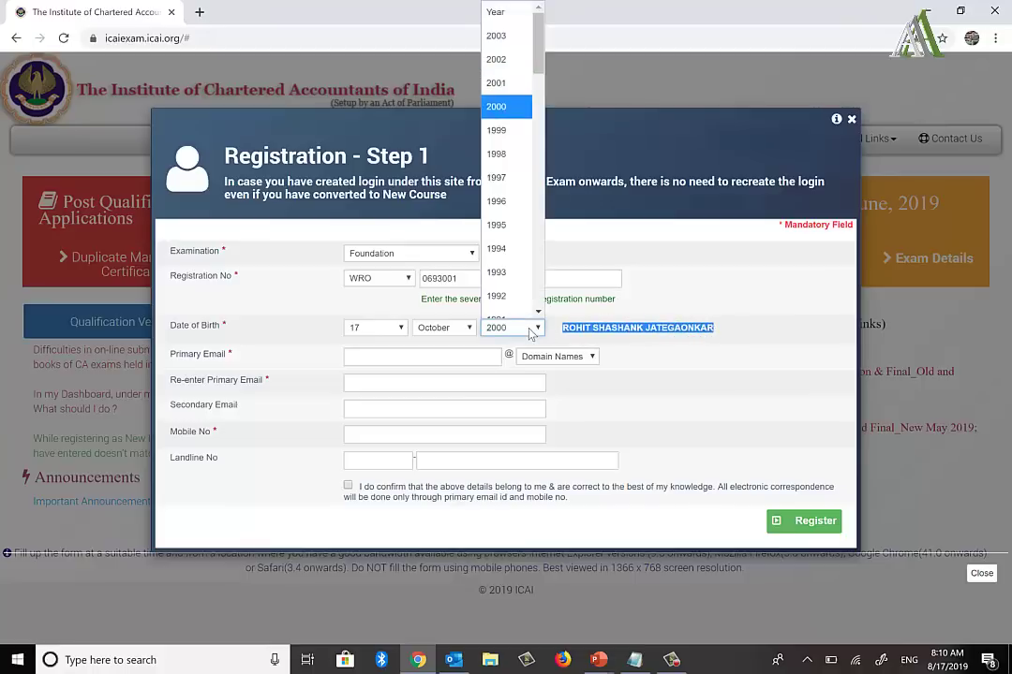
key(Return)
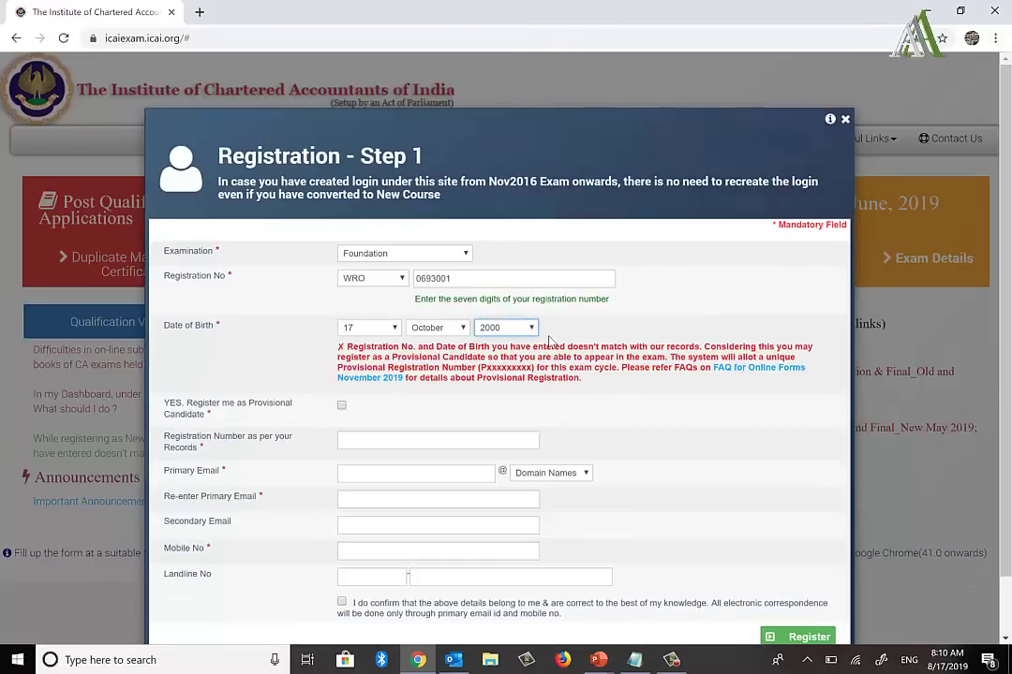
Step: Review the mismatch error and choose regular rather than provisional candidate registration
double_click(406, 346)
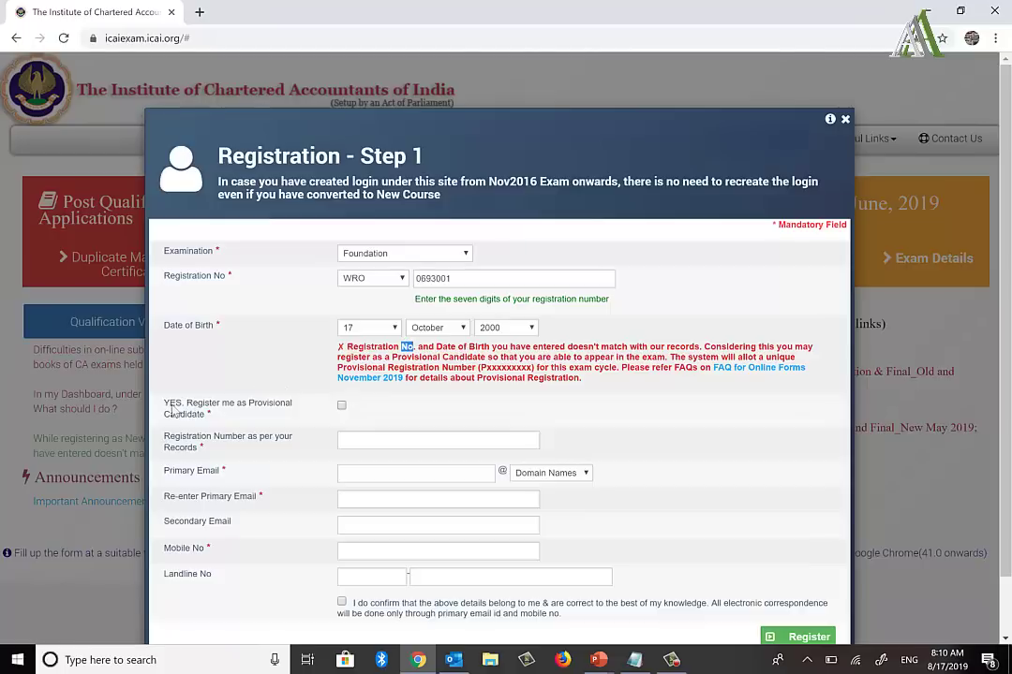
drag(165, 409, 198, 413)
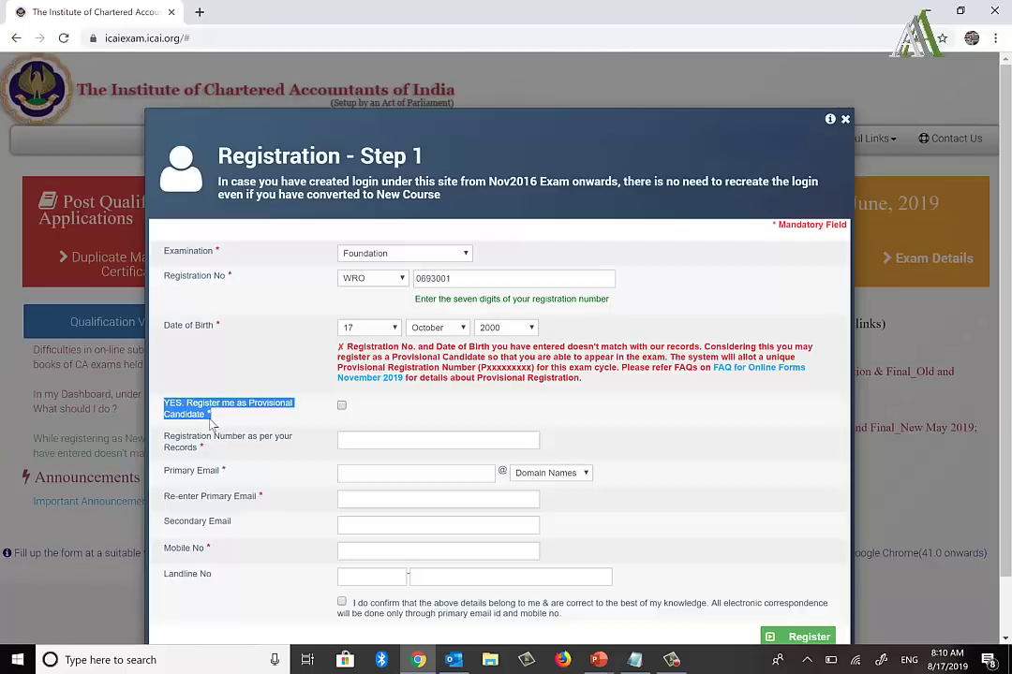
click(208, 418)
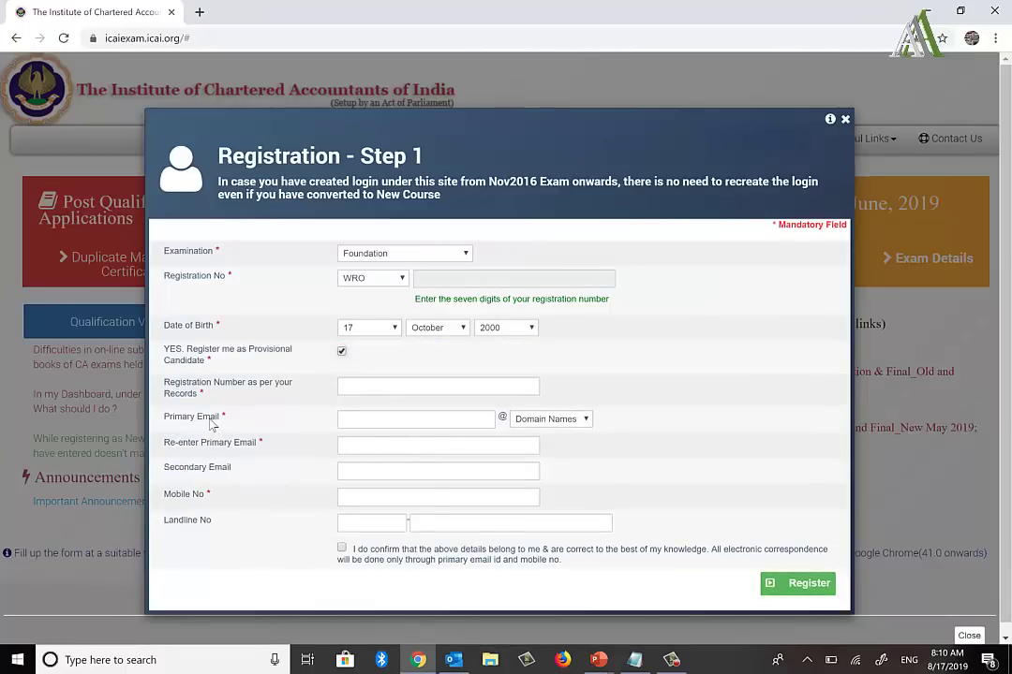
click(341, 353)
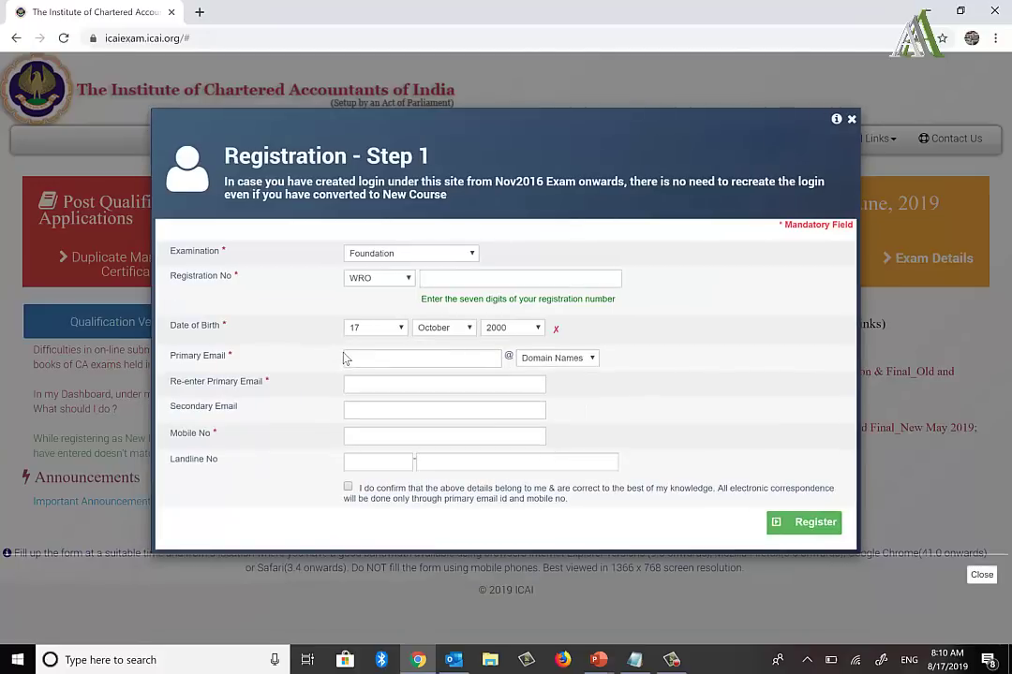
Step: Set the birth year to 2001 and re-enter the registration number from the notes
click(523, 332)
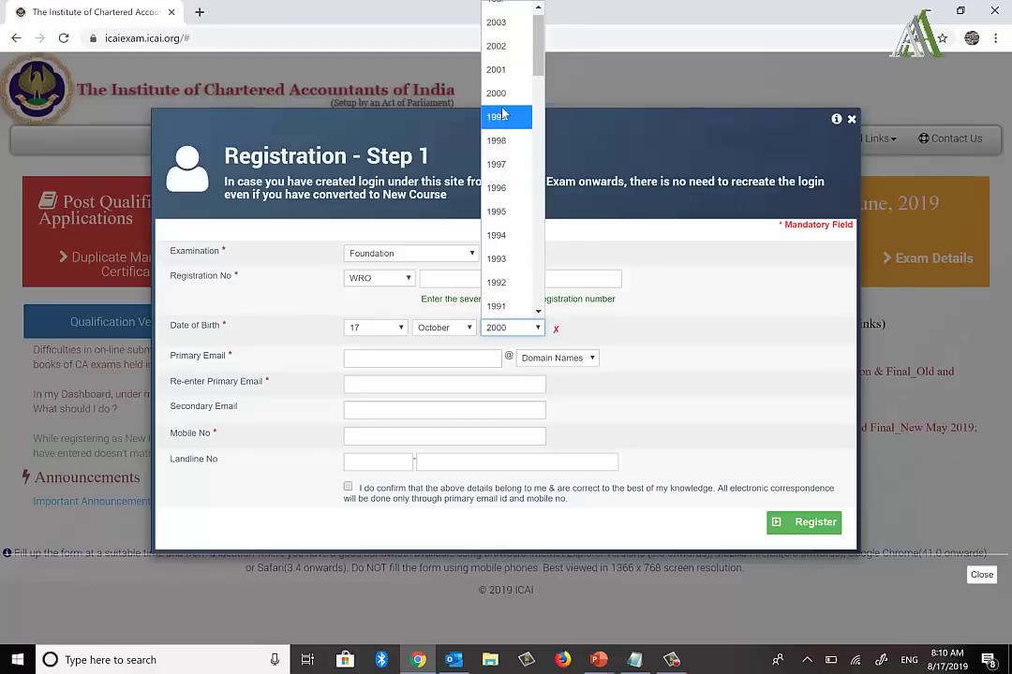
click(500, 73)
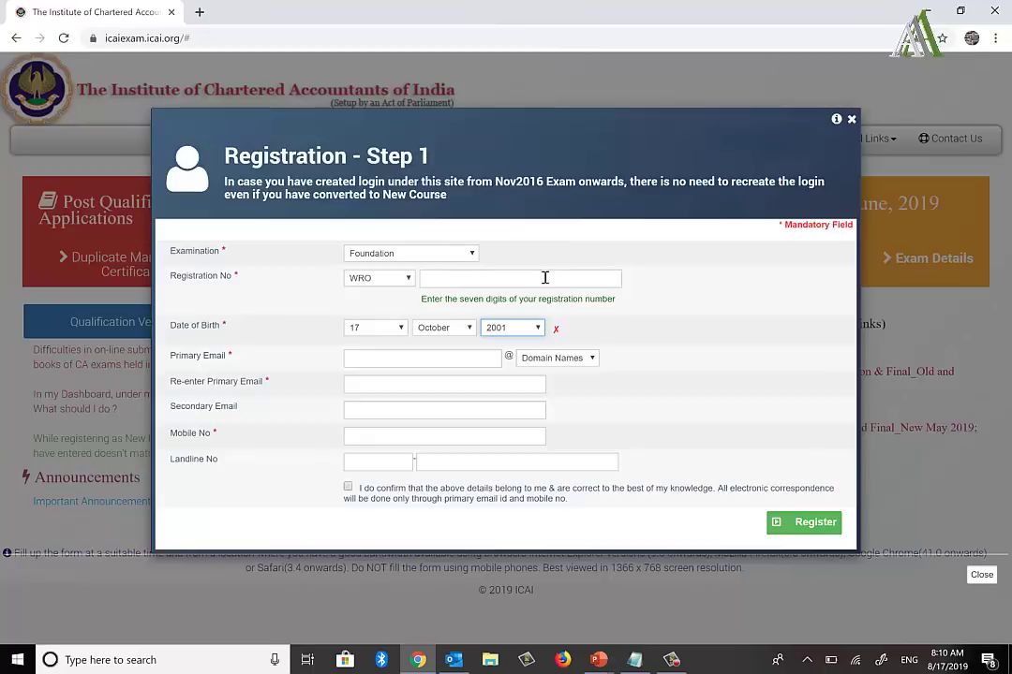
click(484, 280)
key(alt+Tab)
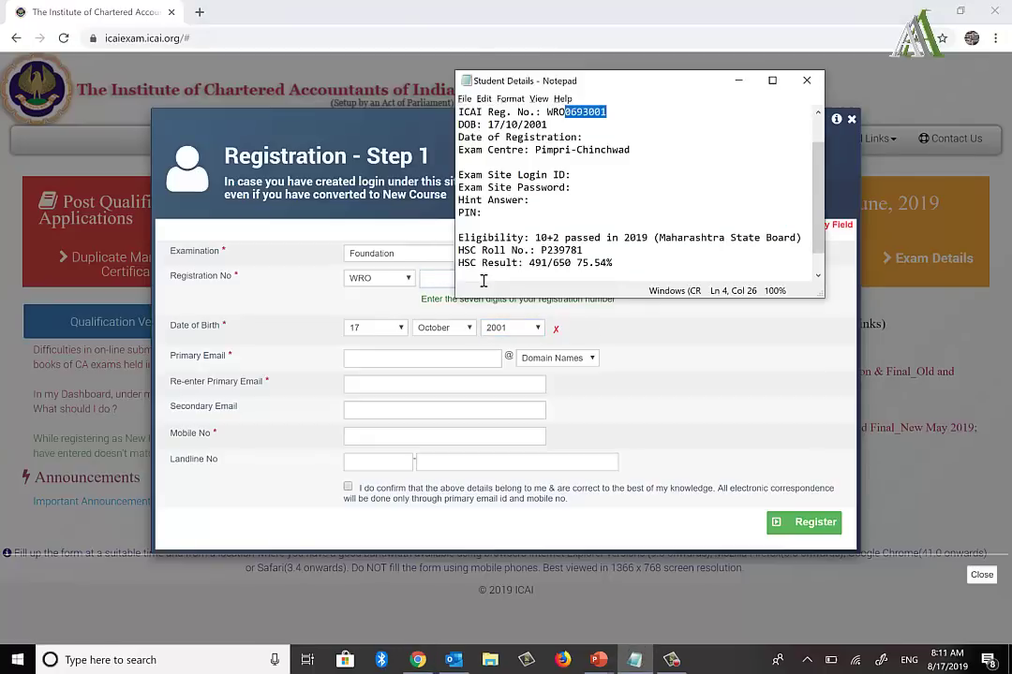
key(alt+Tab)
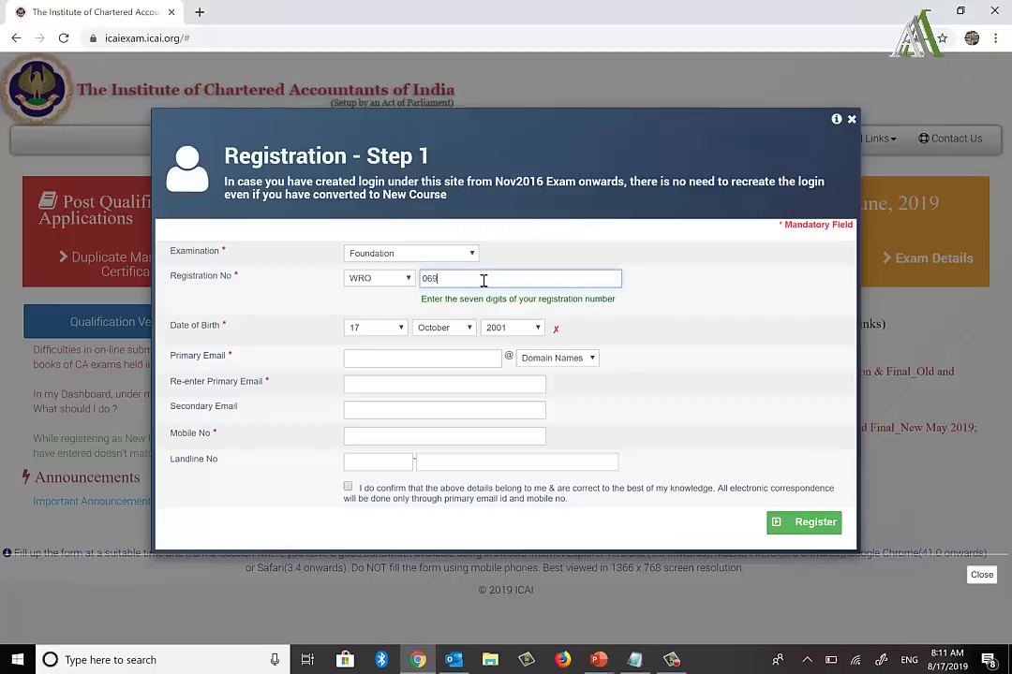
key(alt+Tab)
key(alt+Tab)
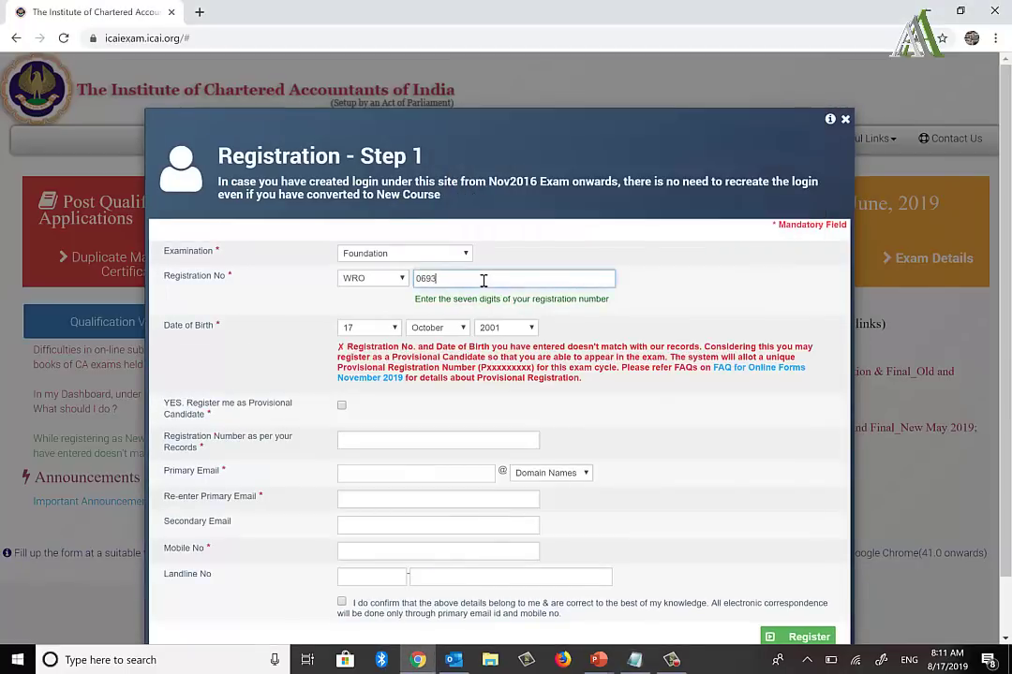
click(549, 264)
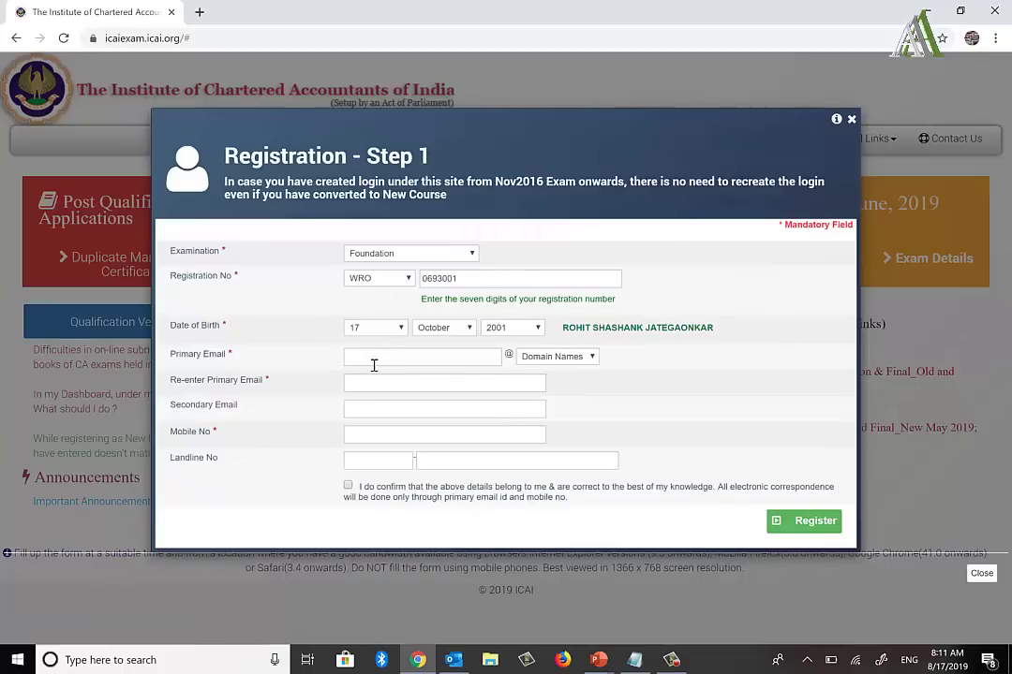
Step: Enter the primary email's user name and choose the Others email domain
click(359, 356)
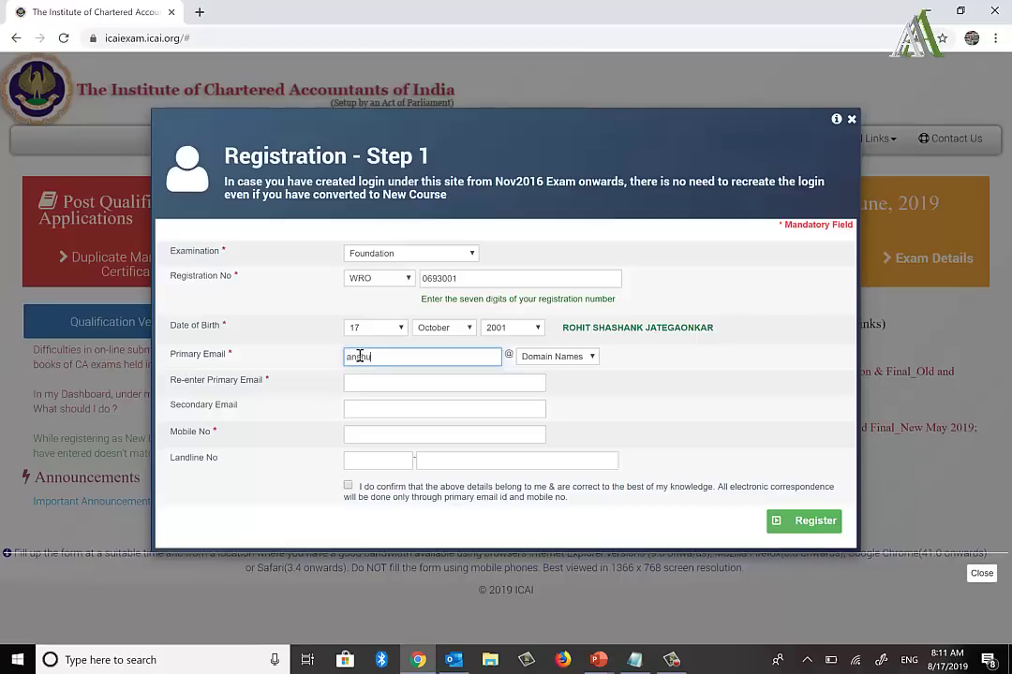
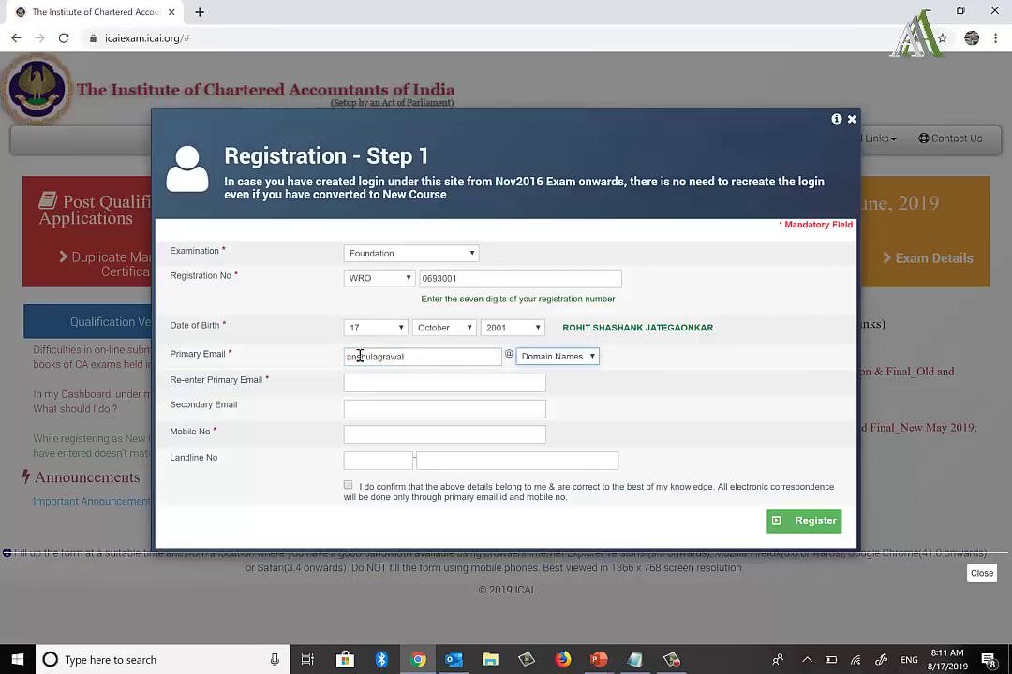
key(Tab)
key(alt+Down)
key(Down)
key(Down)
key(Down)
key(Down)
key(Down)
key(Down)
key(Down)
key(Down)
key(Return)
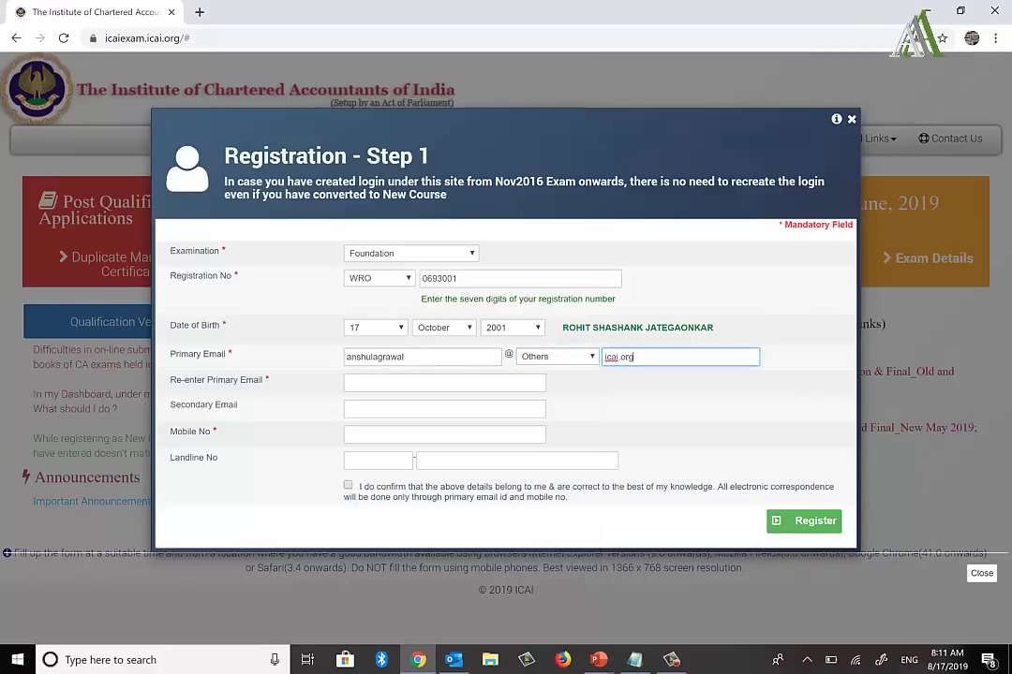
Step: Re-enter the full email address, add the mobile number from the notes, accept the declaration, and register
click(444, 383)
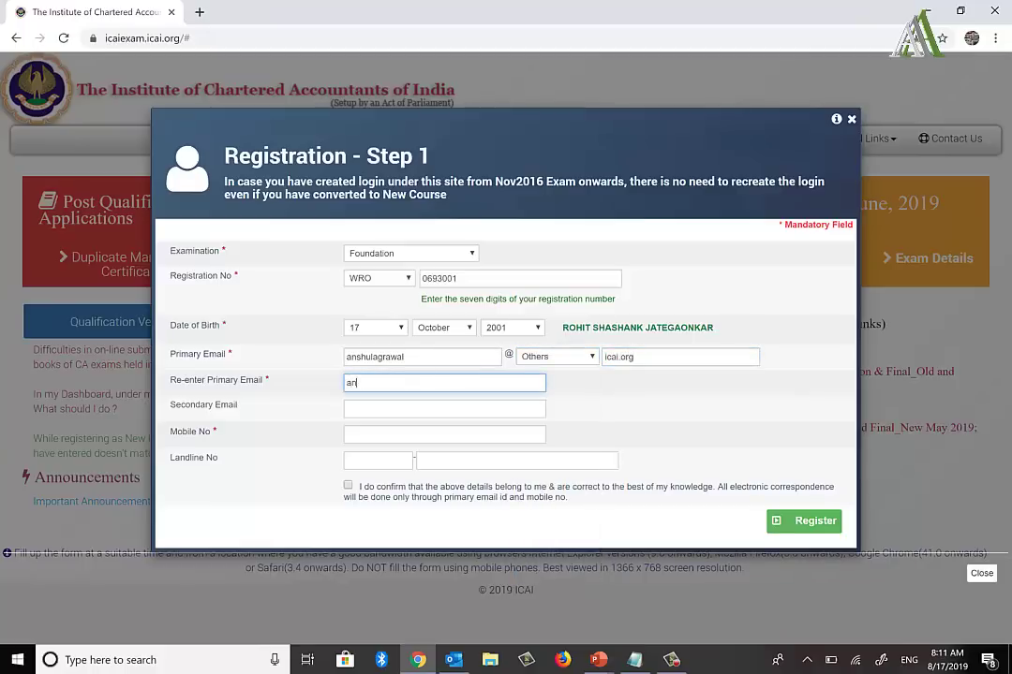
key(Tab)
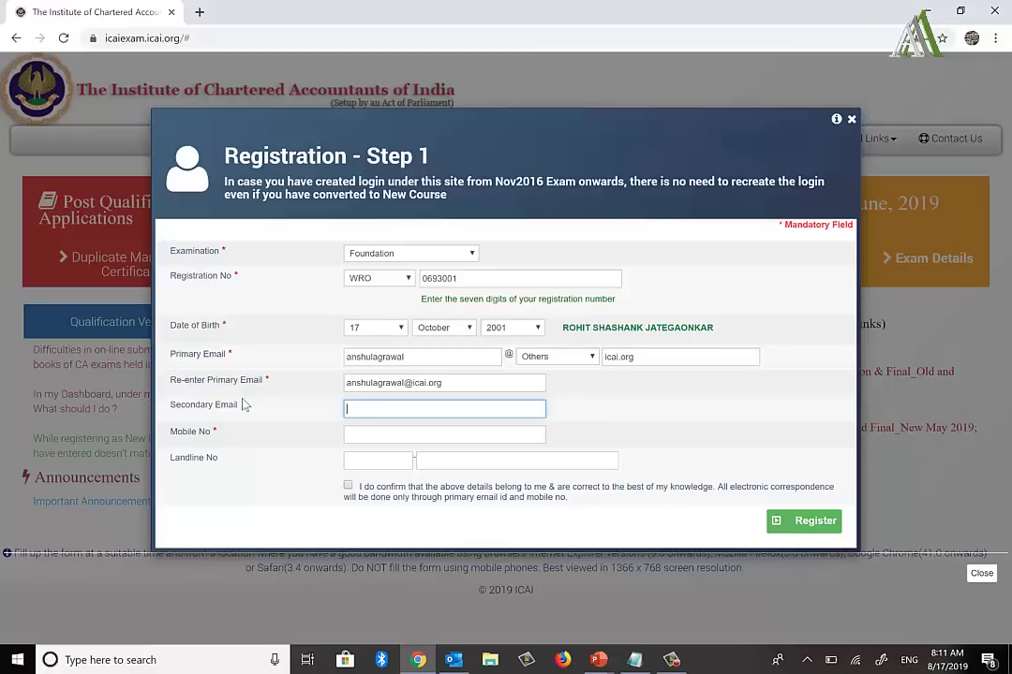
key(Tab)
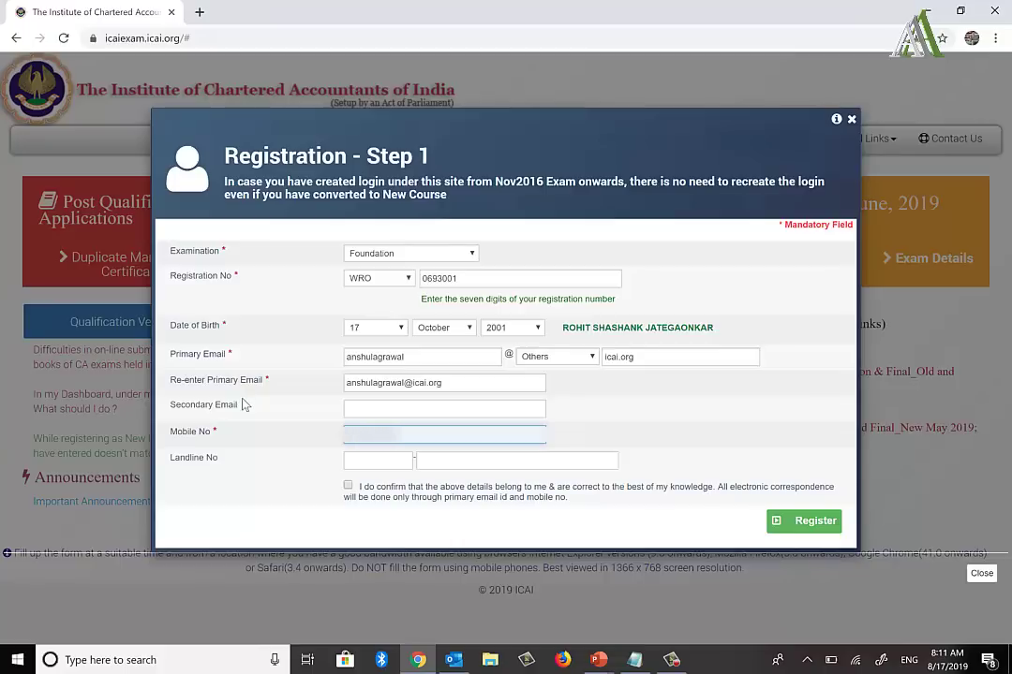
key(alt+Tab)
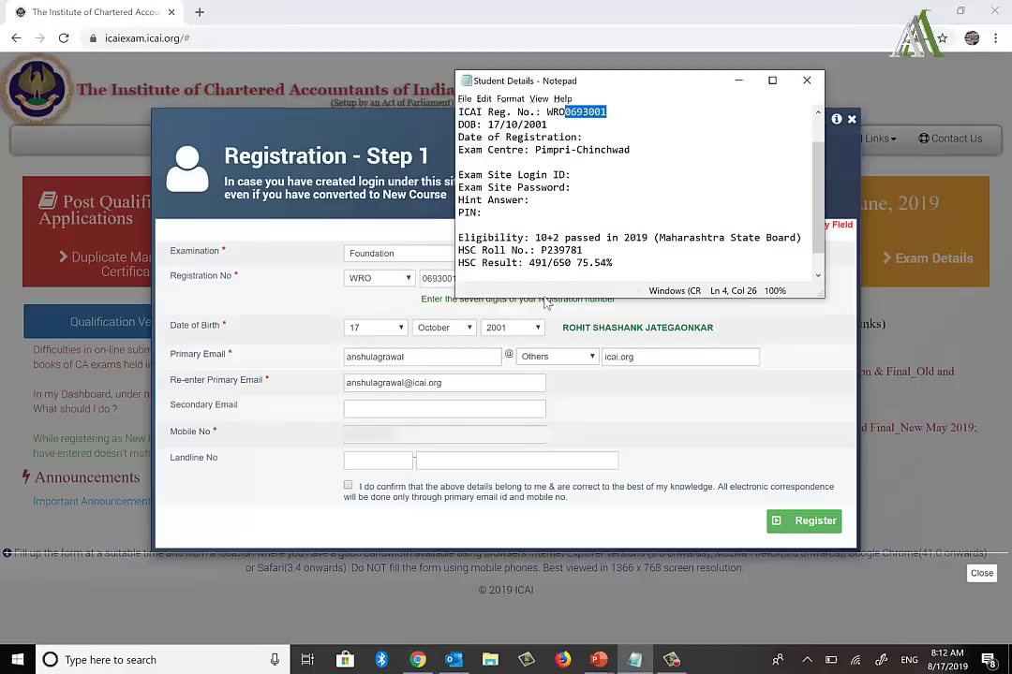
drag(574, 297, 575, 326)
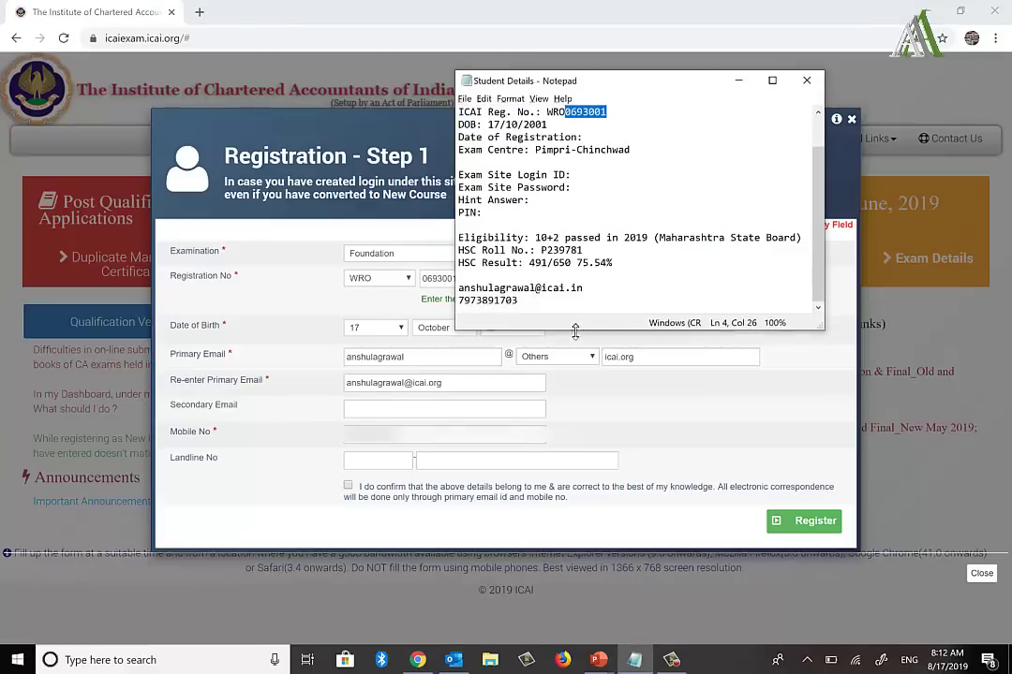
key(alt+Tab)
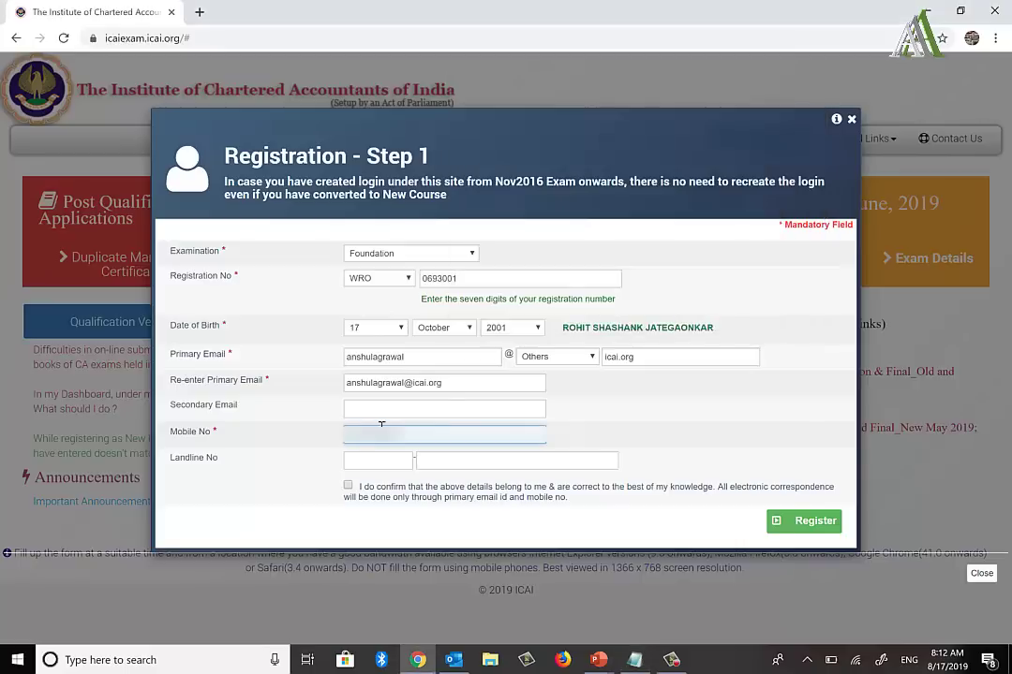
click(348, 487)
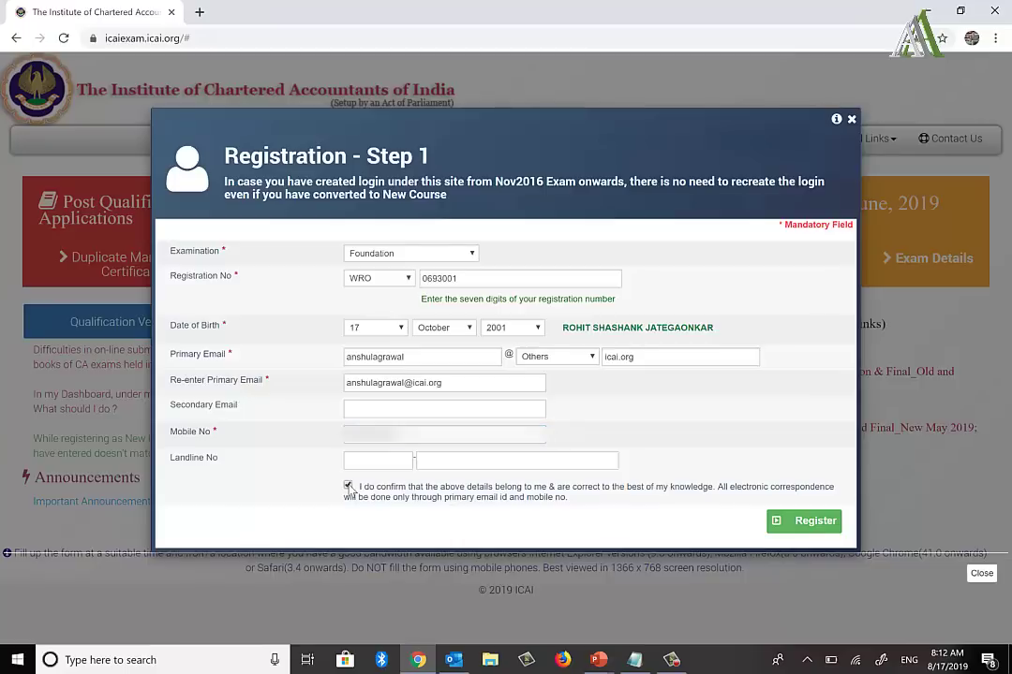
click(813, 523)
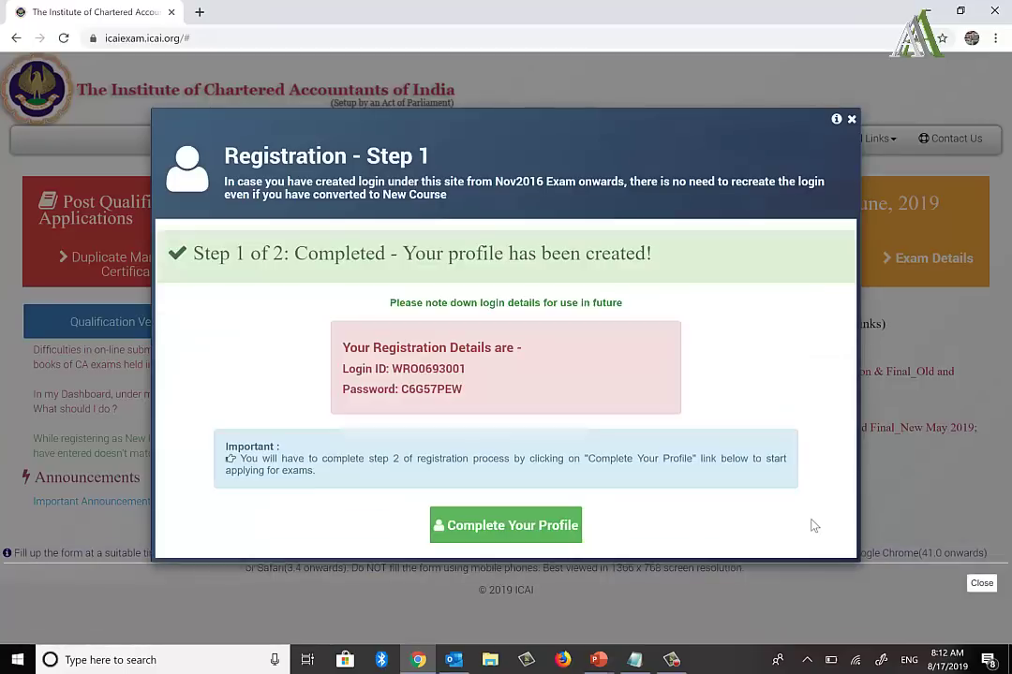
Step: Paste the newly issued login ID after Exam Site Login ID in the notes
double_click(405, 370)
key(ctrl+c)
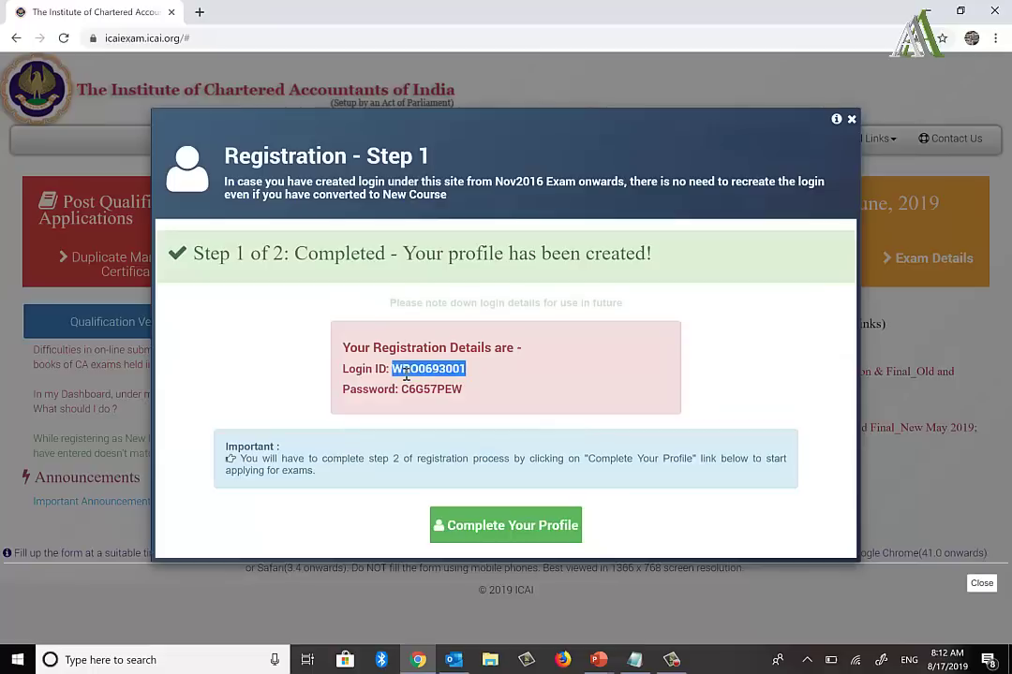
key(alt+Tab)
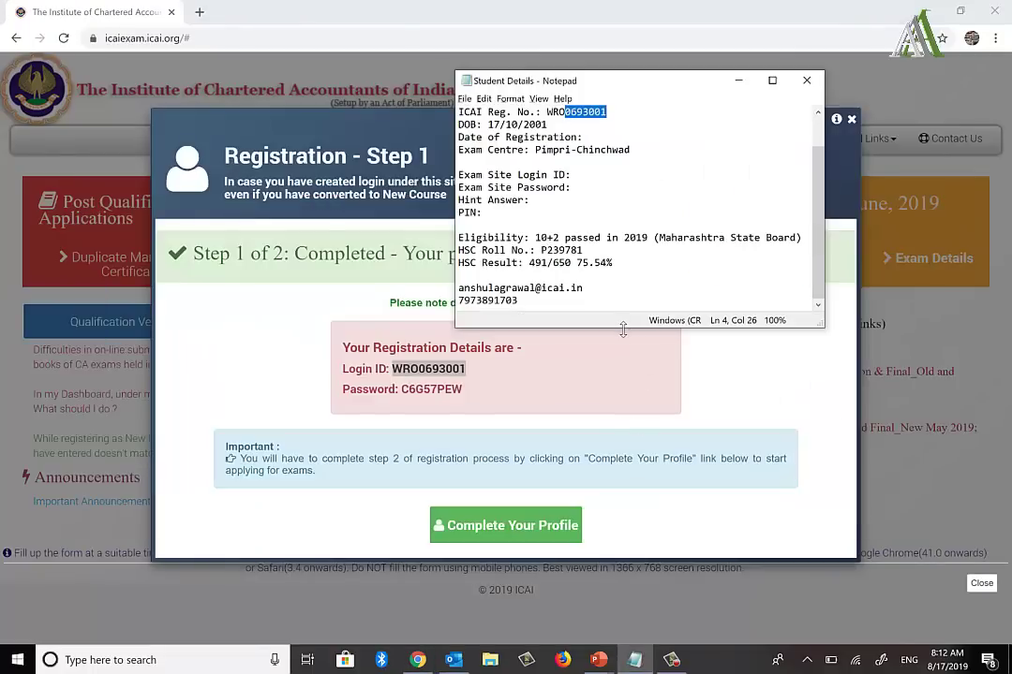
drag(623, 330, 623, 297)
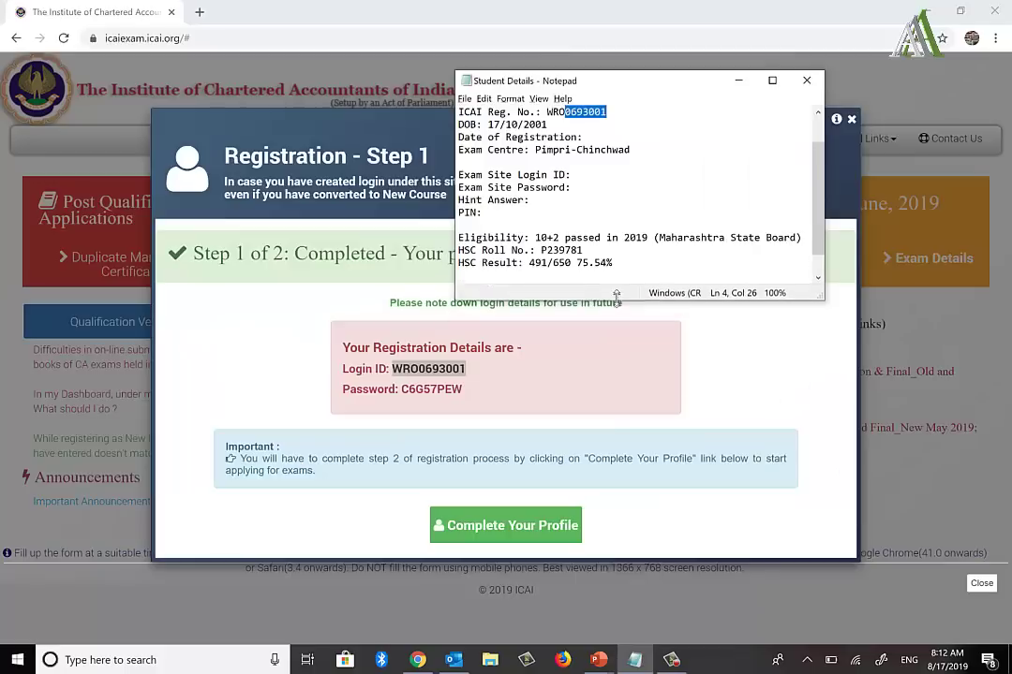
click(592, 173)
key(ctrl+v)
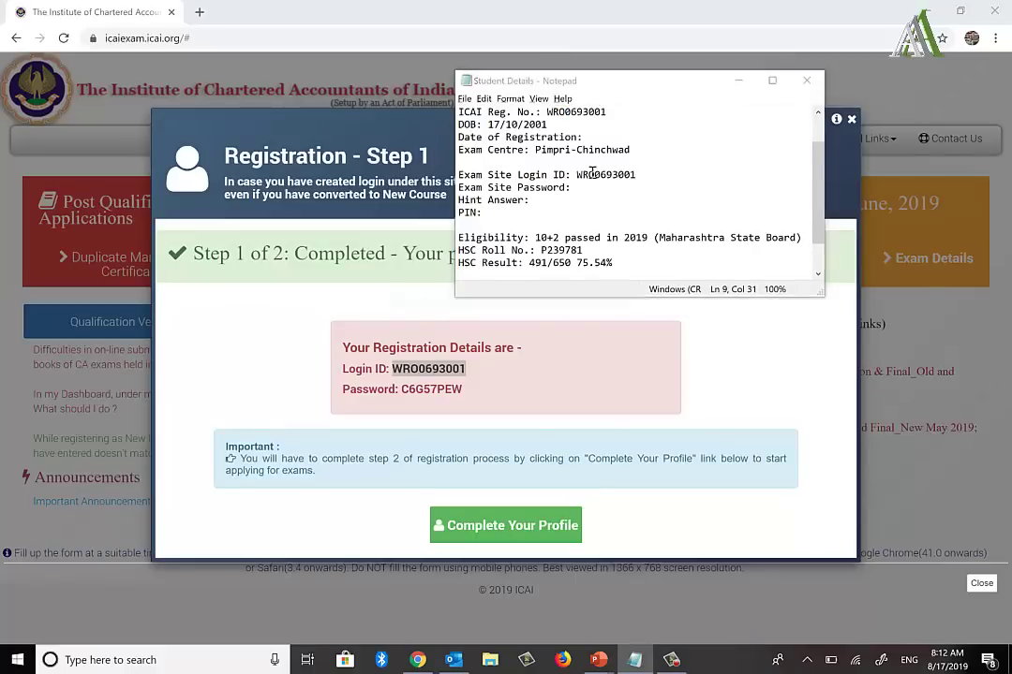
key(alt+Tab)
Step: Copy the new password into the notes after Exam Site Password
double_click(417, 390)
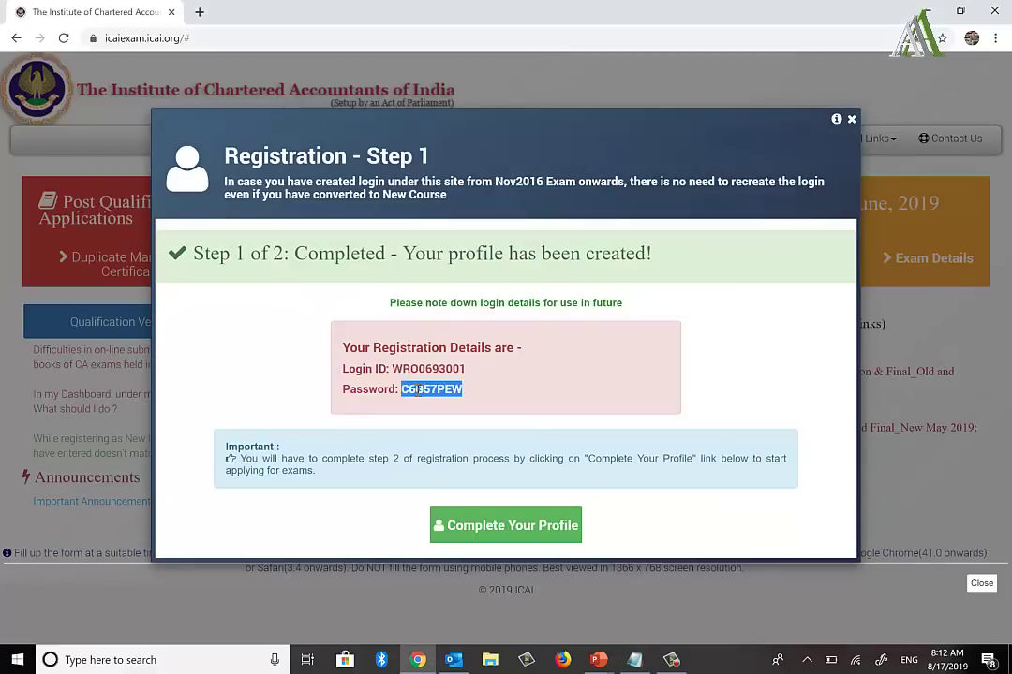
key(ctrl+c)
key(alt+Tab)
click(594, 201)
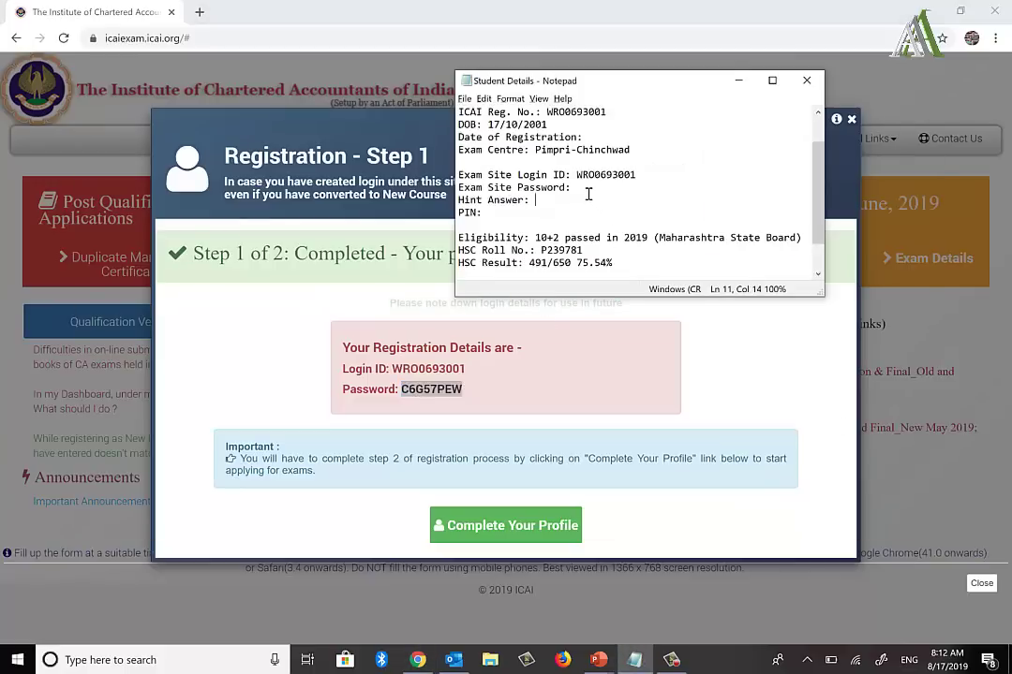
click(588, 192)
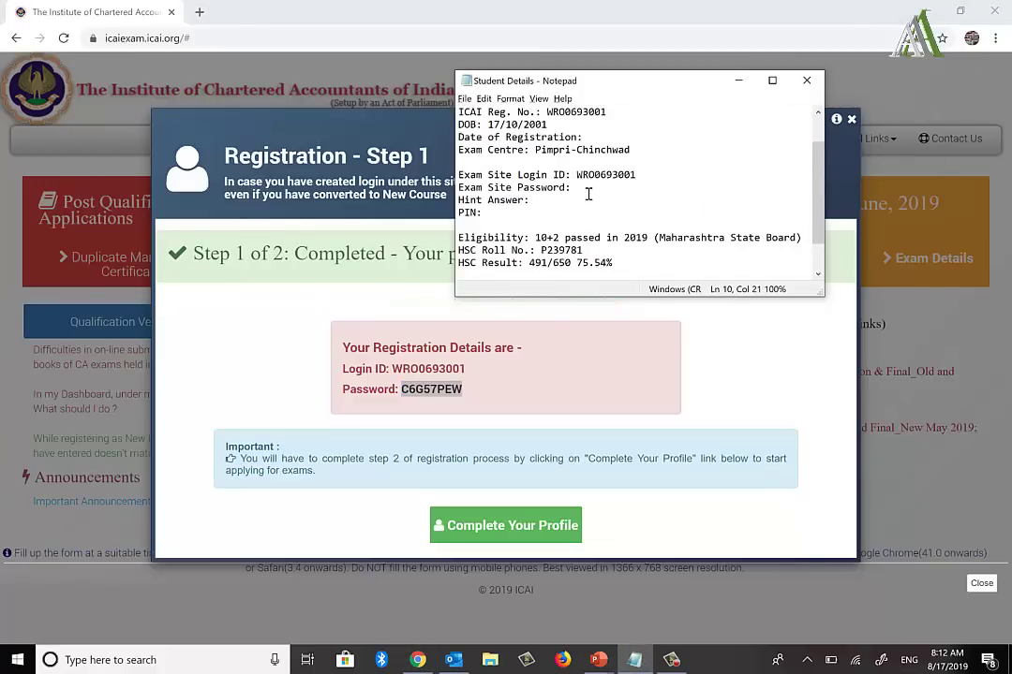
key(ctrl+v)
key(alt+Tab)
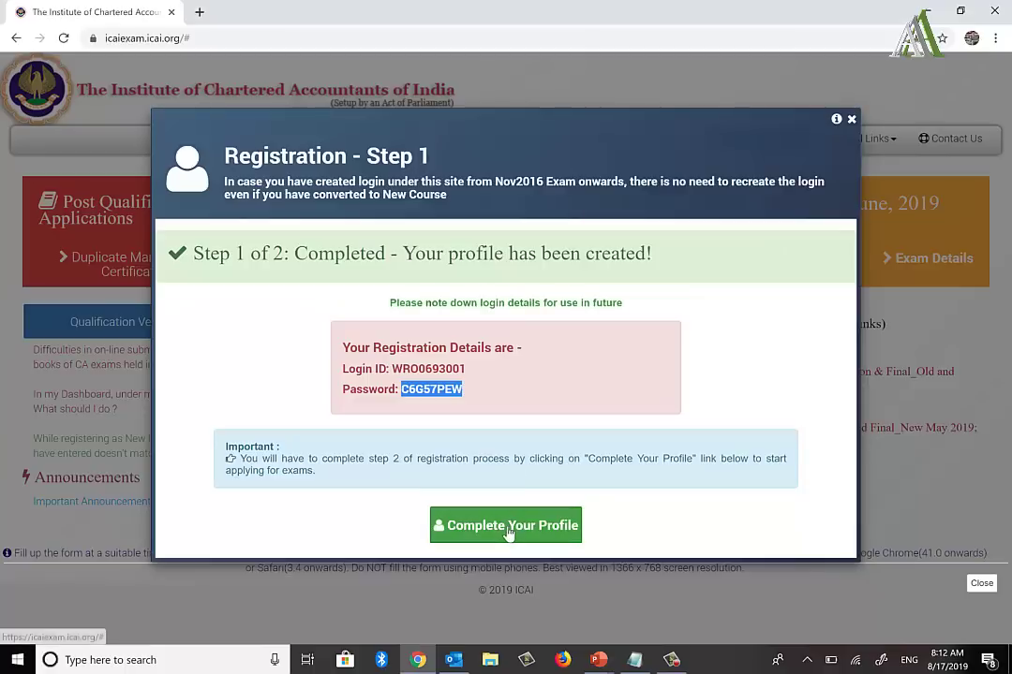
double_click(279, 256)
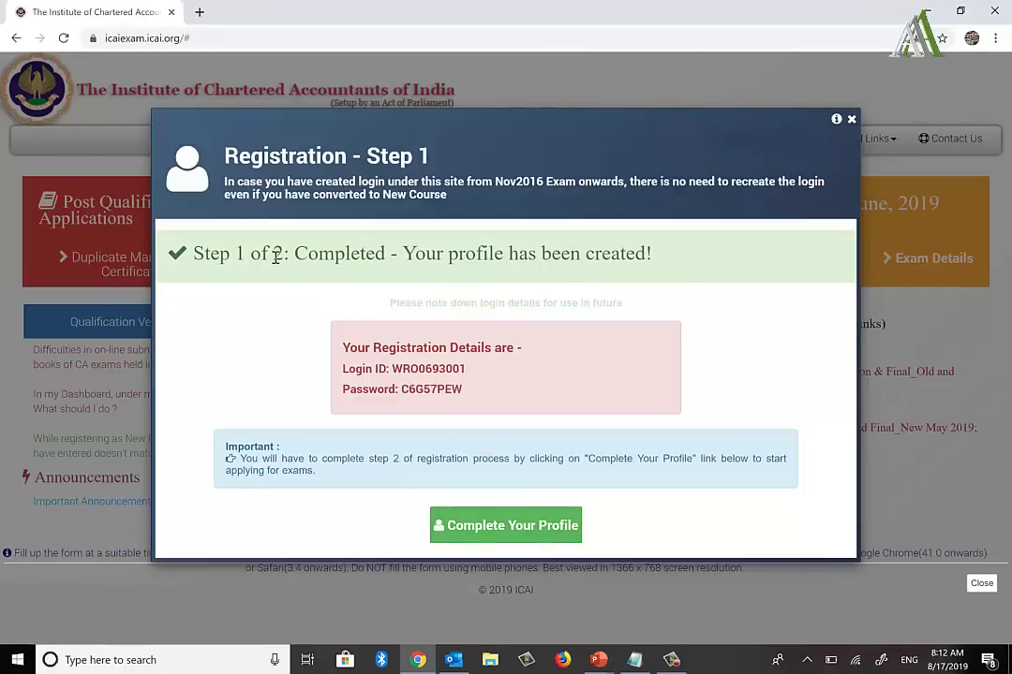
Step: Continue to Step 2, set gender to Male and mark not differently abled
click(515, 527)
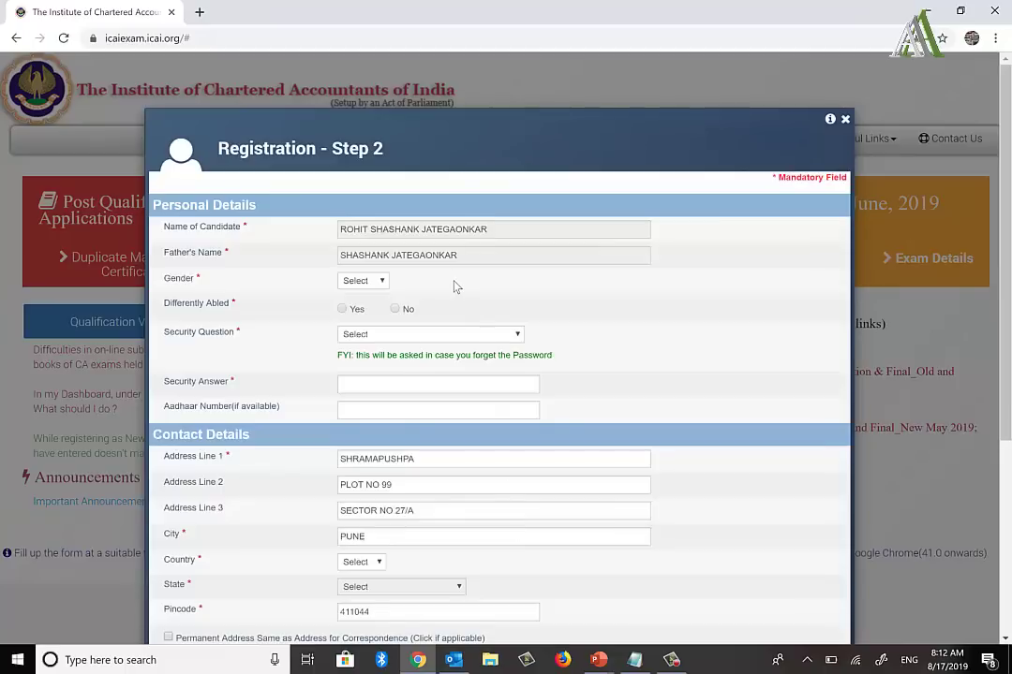
scroll(455, 286, down, 2)
click(364, 178)
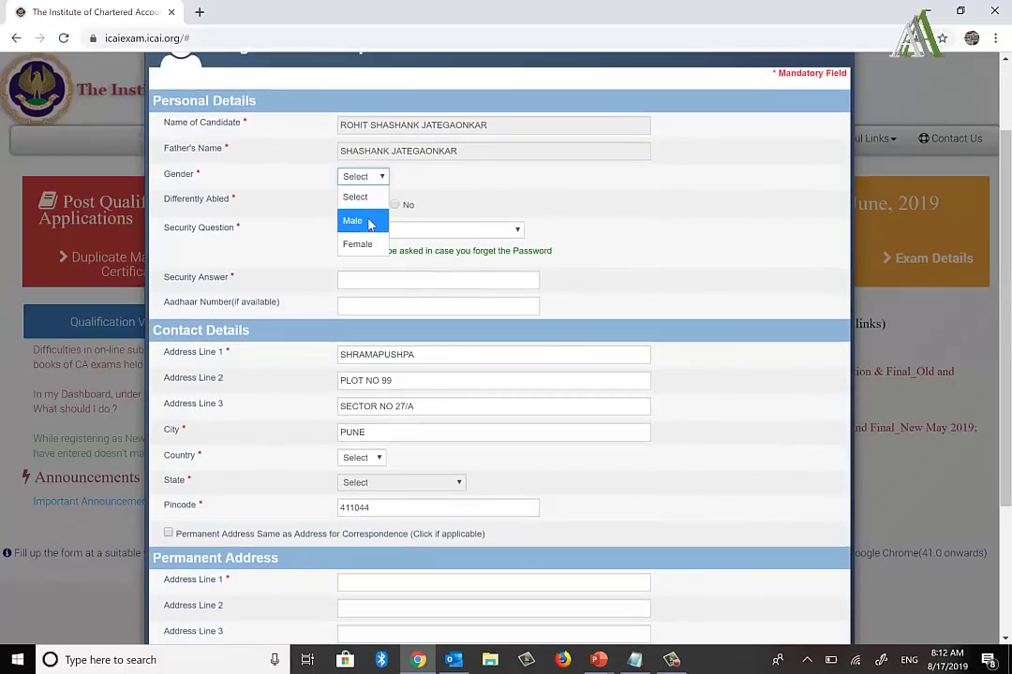
click(370, 224)
click(395, 204)
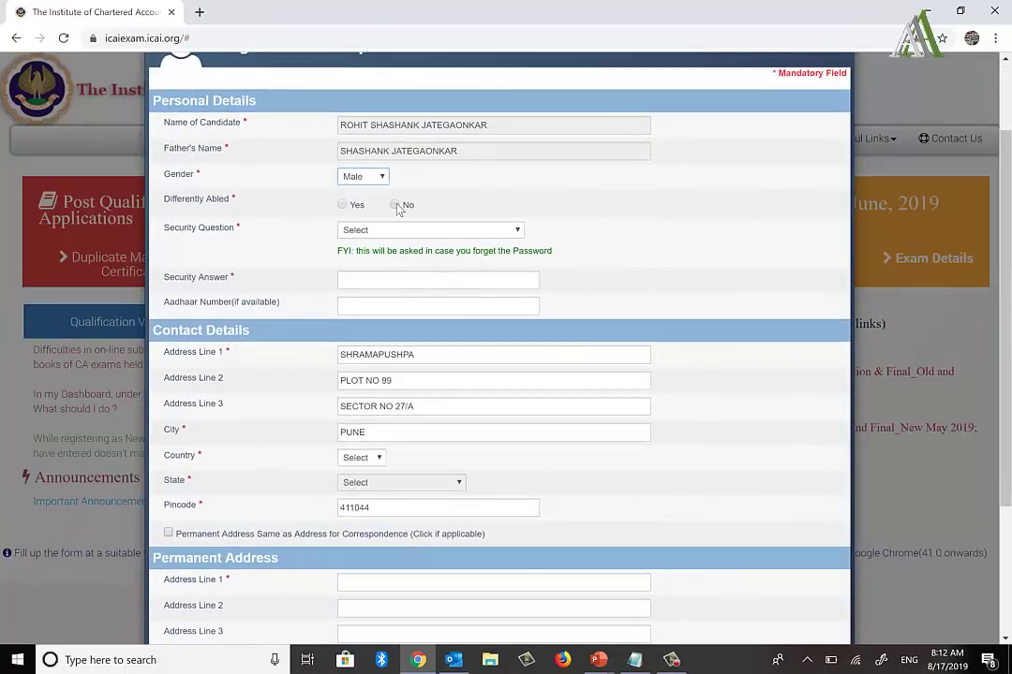
Step: Choose the favourite sports team security question, enter the answer, and record it in the notes
click(406, 232)
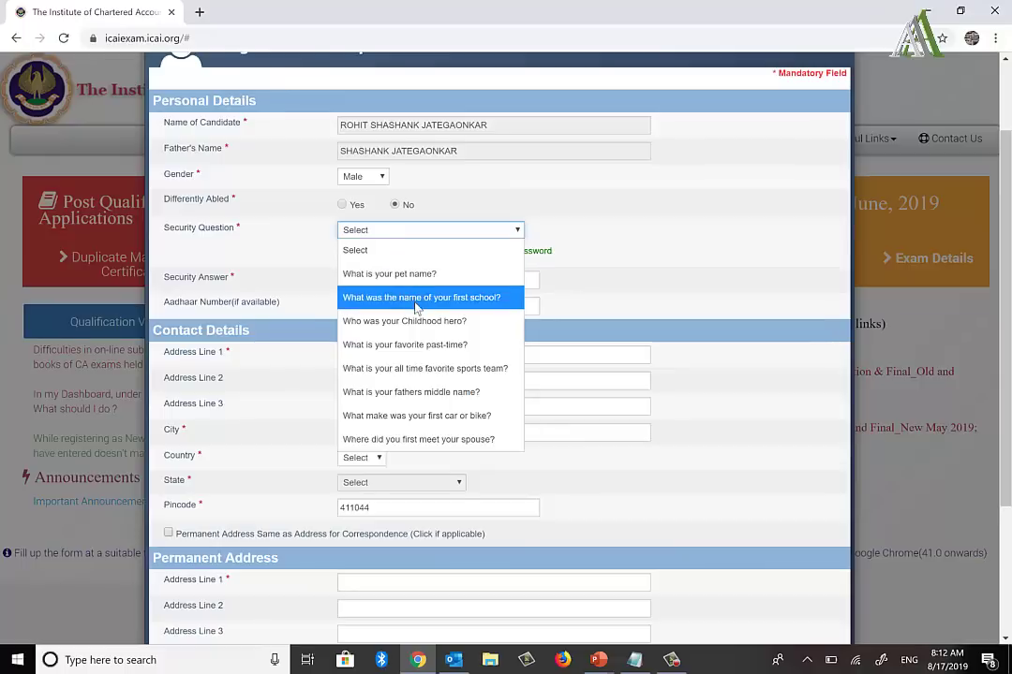
click(428, 370)
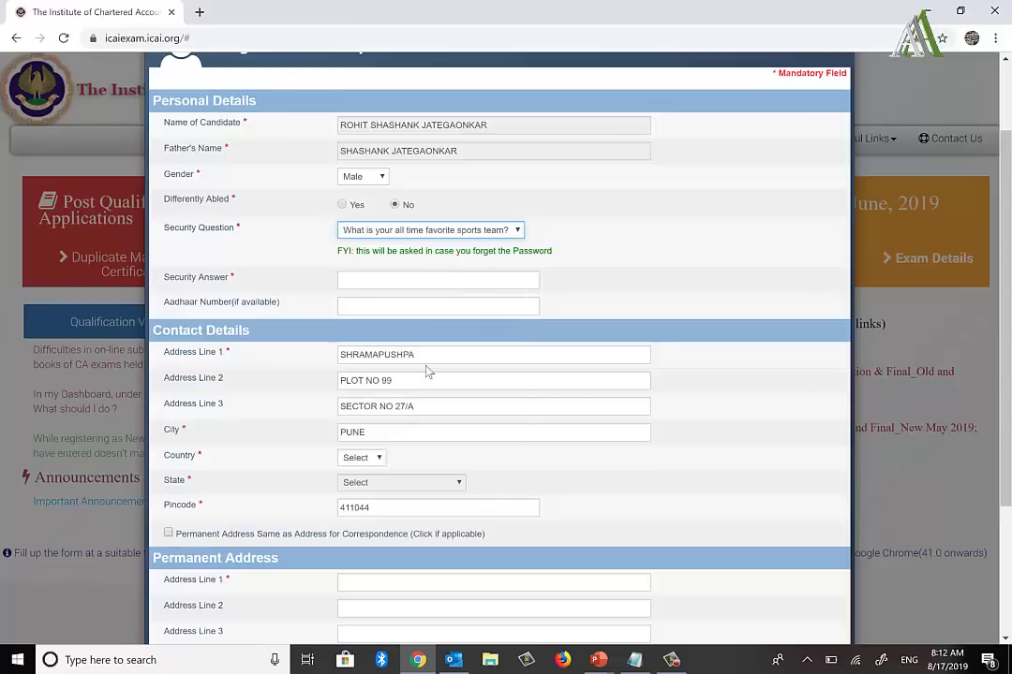
click(390, 279)
text(India)
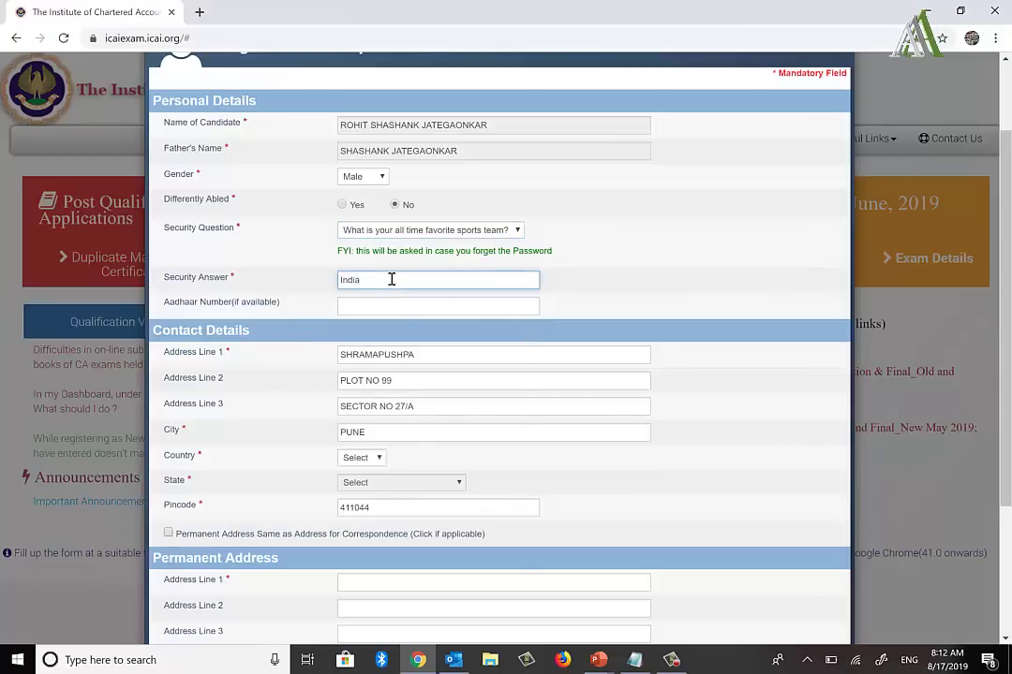
key(alt+Tab)
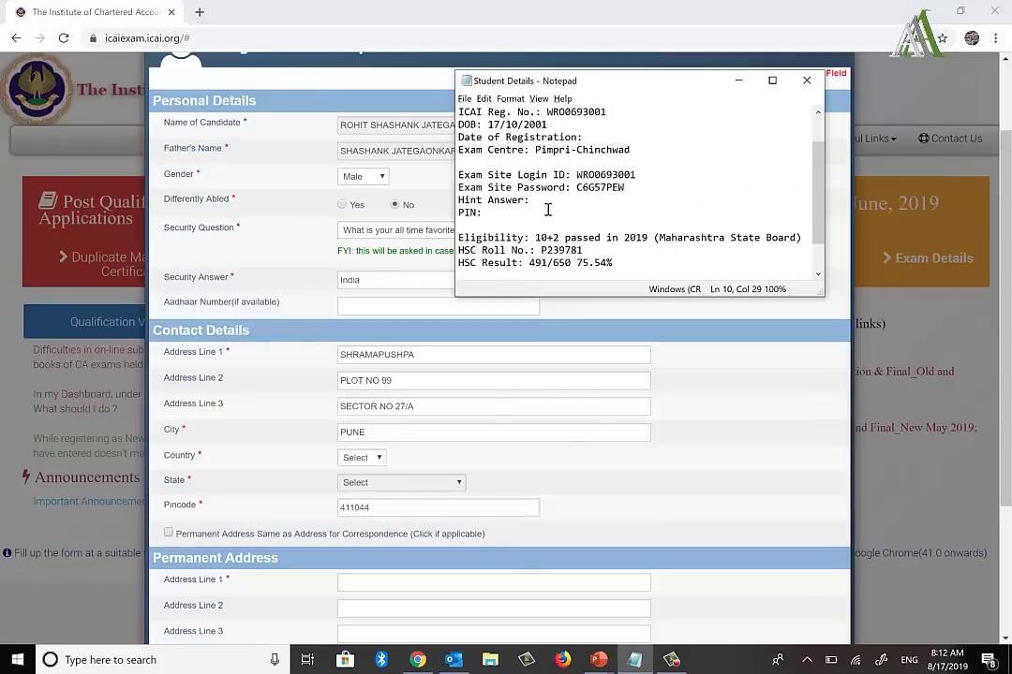
click(544, 201)
text(India)
key(alt+Tab)
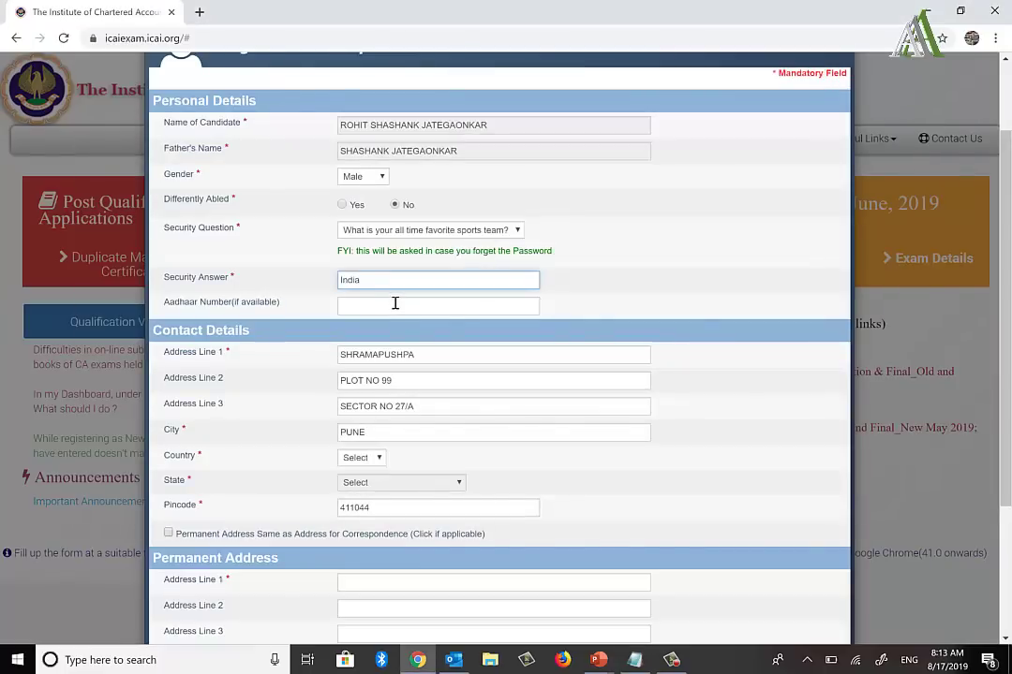
Step: Set country India and state Maharashtra, reuse the correspondence address as permanent, and save
scroll(395, 303, down, 3)
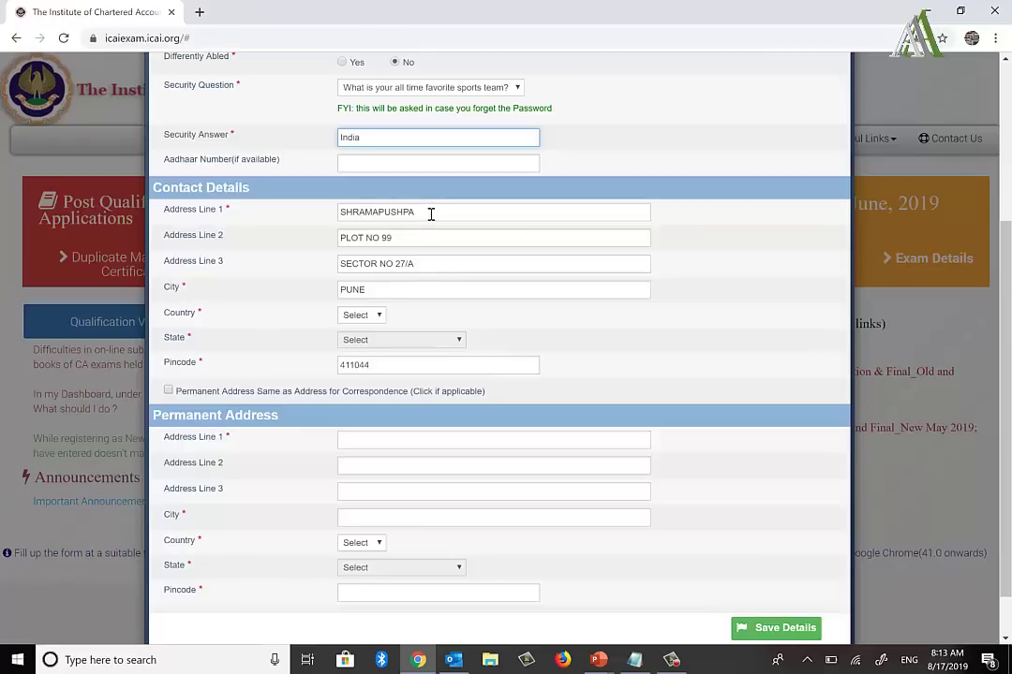
scroll(430, 214, down, 1)
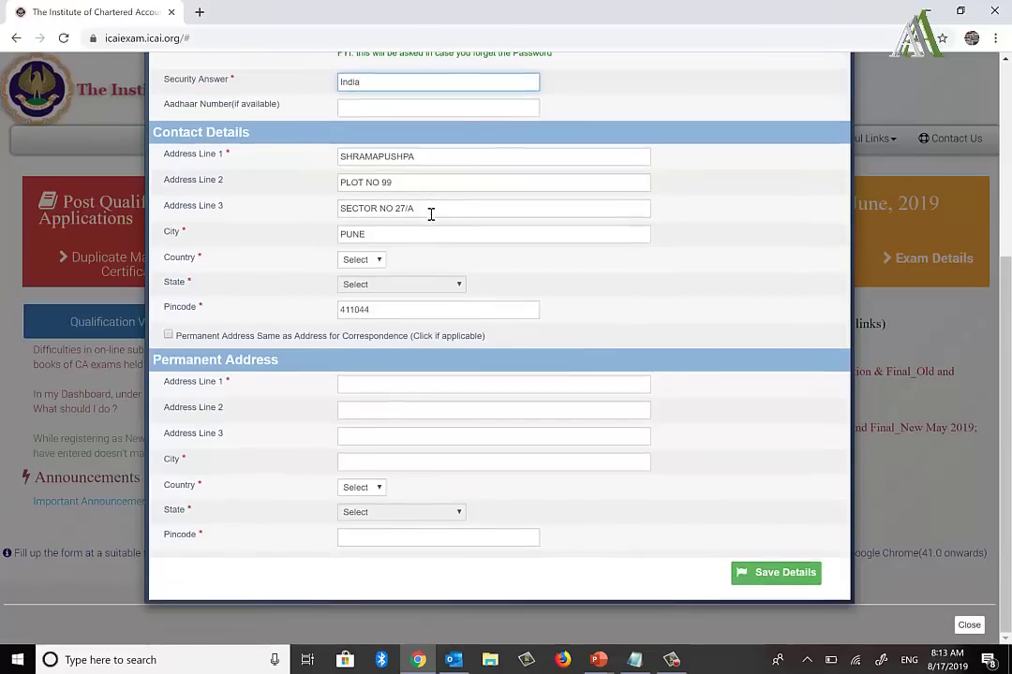
click(356, 266)
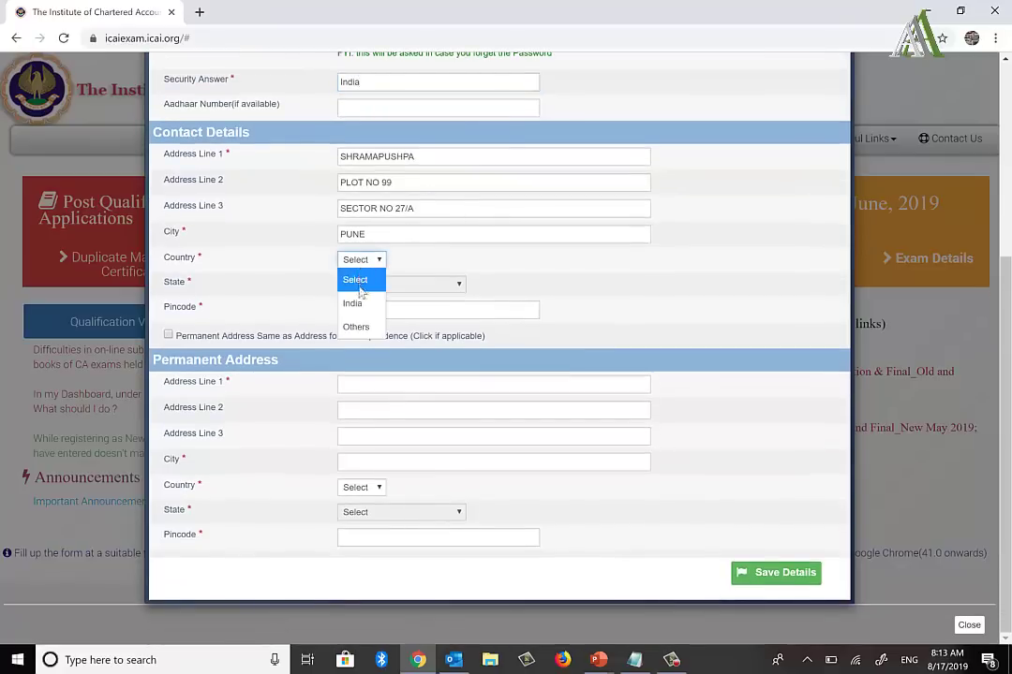
click(354, 303)
click(392, 285)
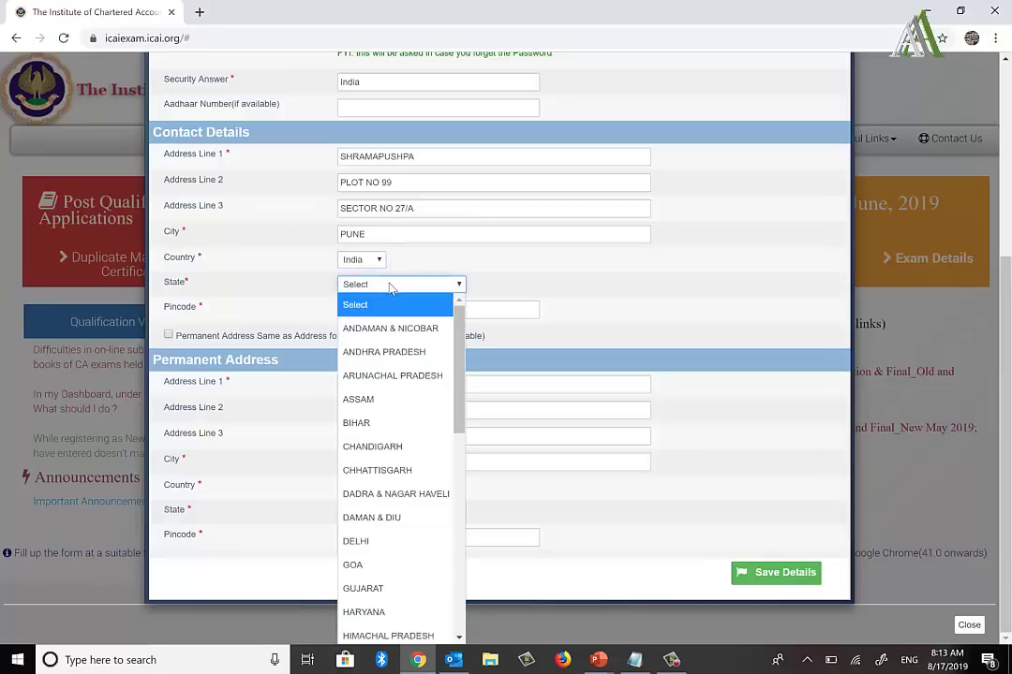
key(m)
key(Down)
key(Return)
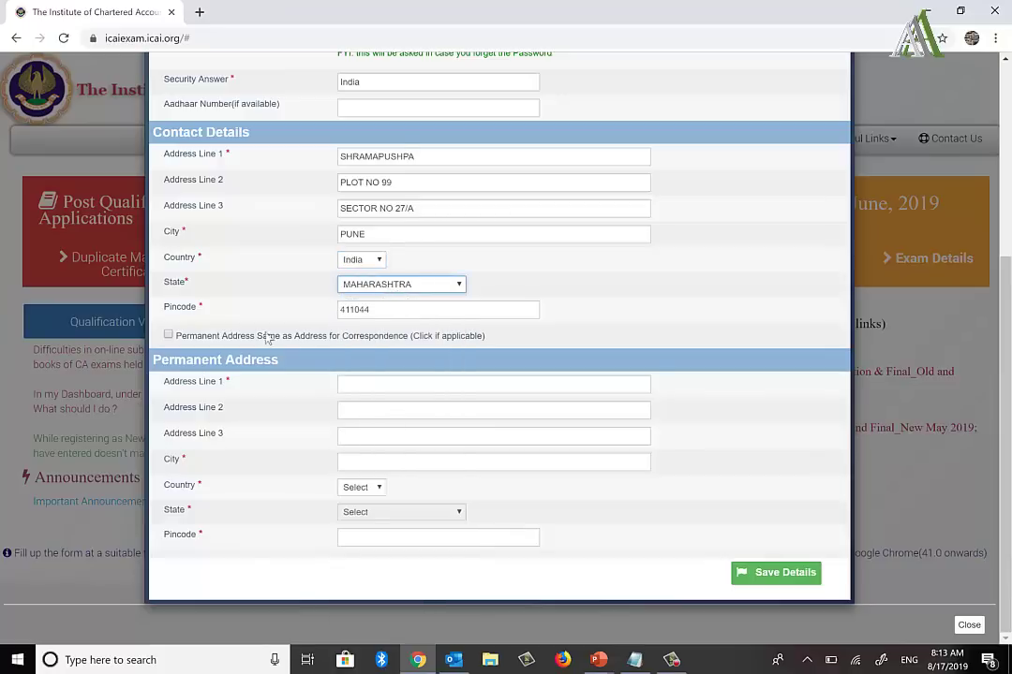
click(168, 335)
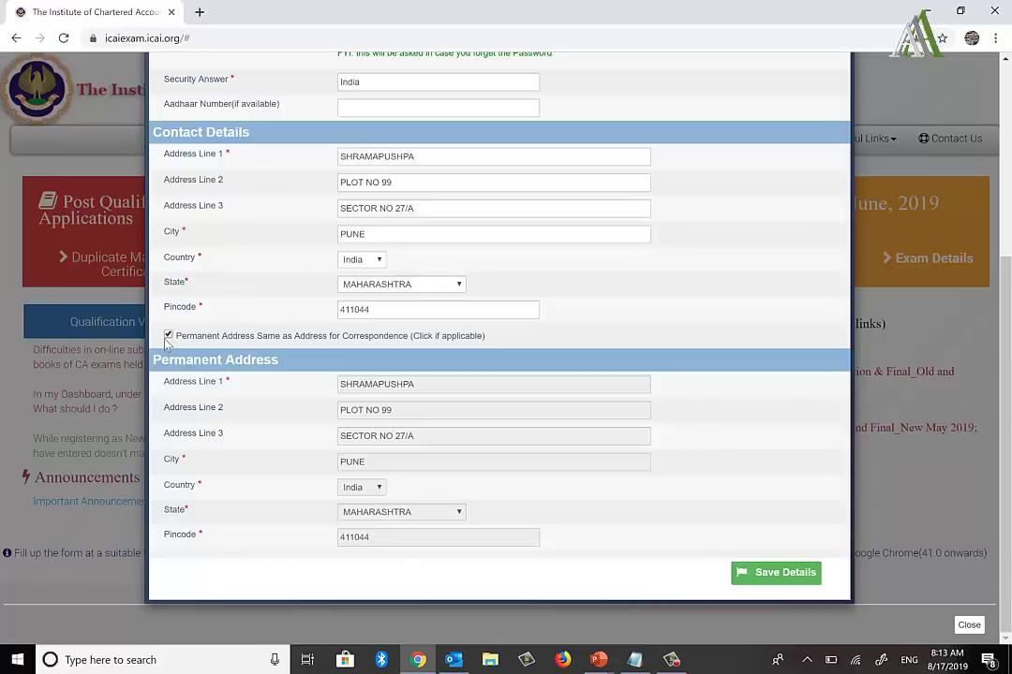
click(785, 573)
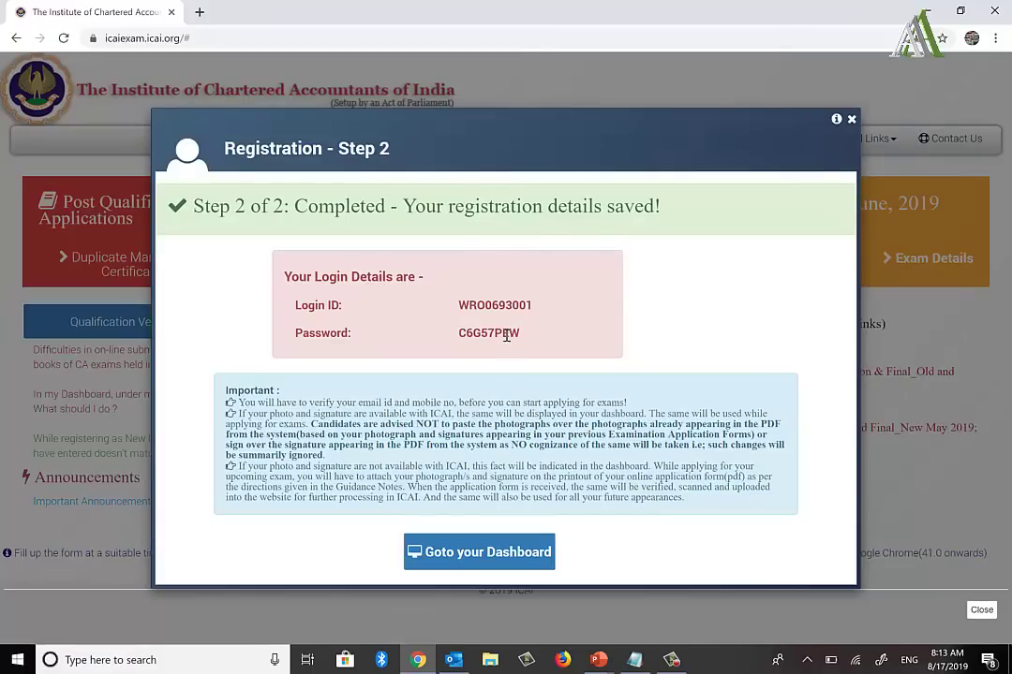
Step: Compare the Step 2 login details with the notes, then go to the dashboard
key(alt+Tab)
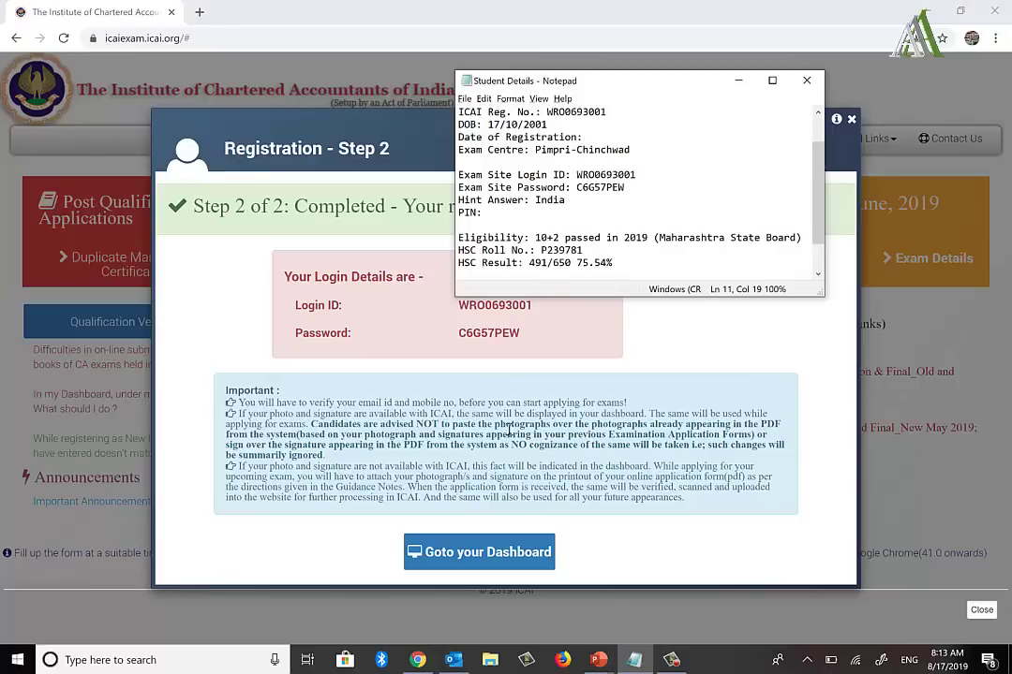
click(491, 553)
click(491, 552)
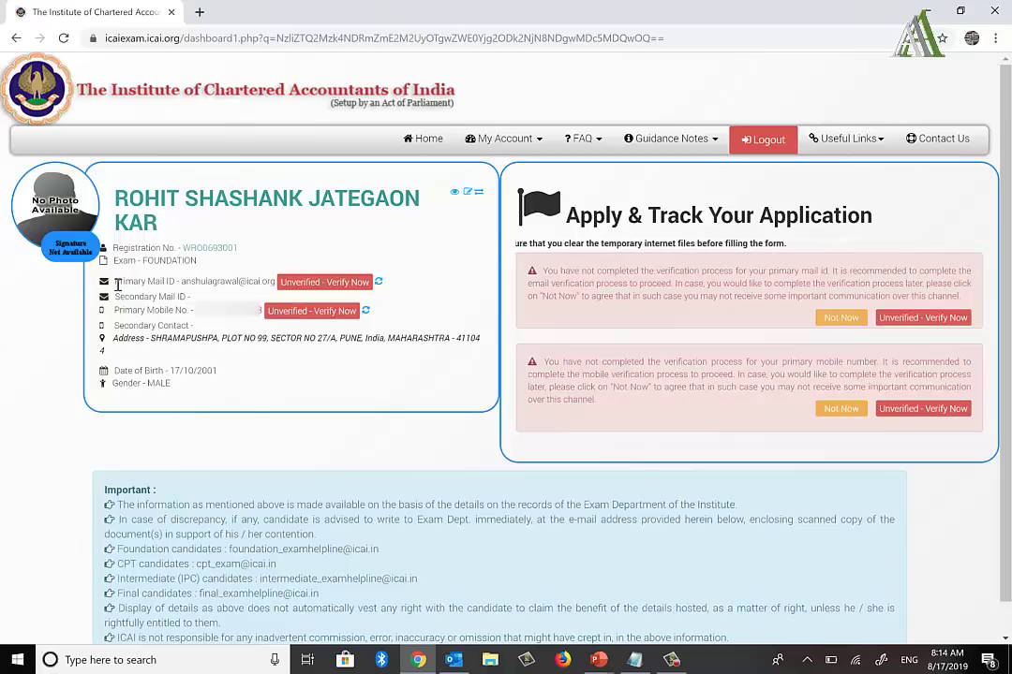
drag(114, 281, 260, 287)
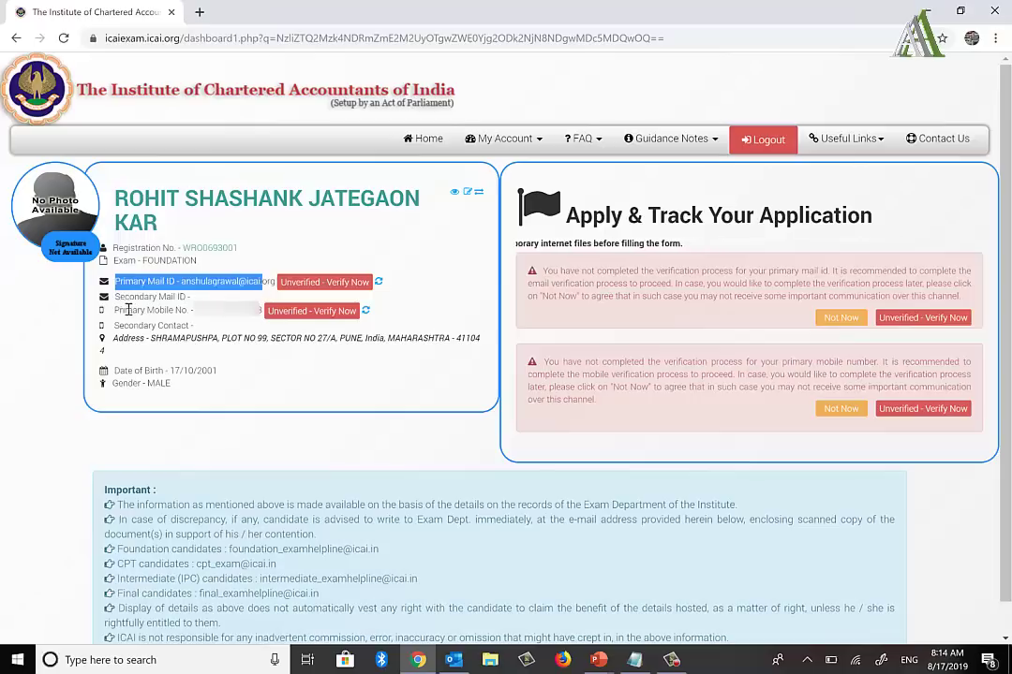
drag(118, 310, 246, 317)
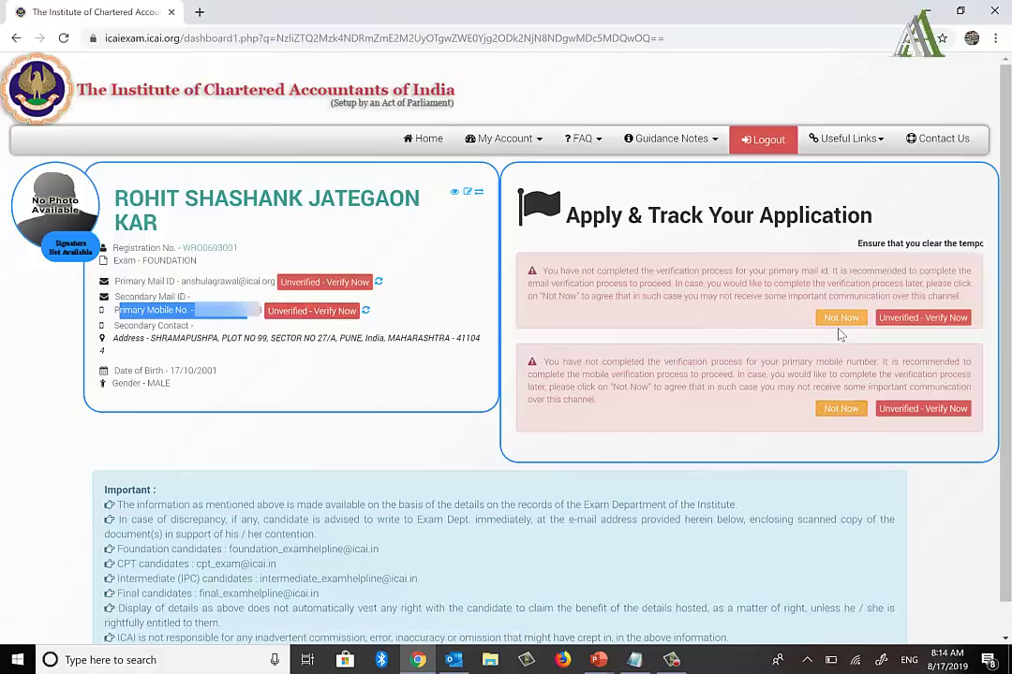
click(365, 309)
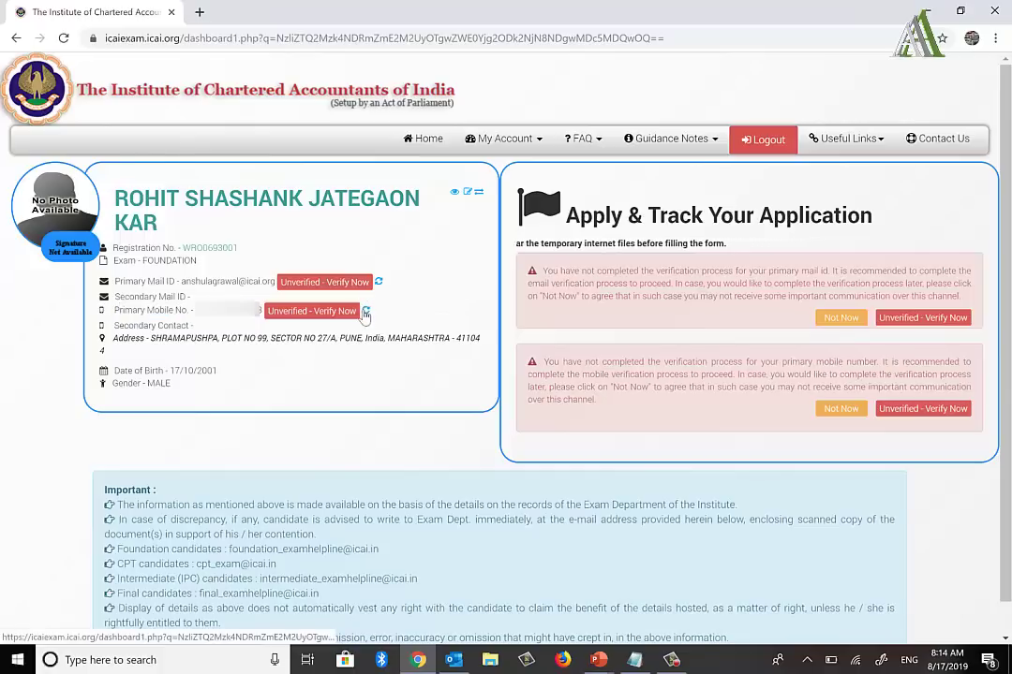
click(367, 312)
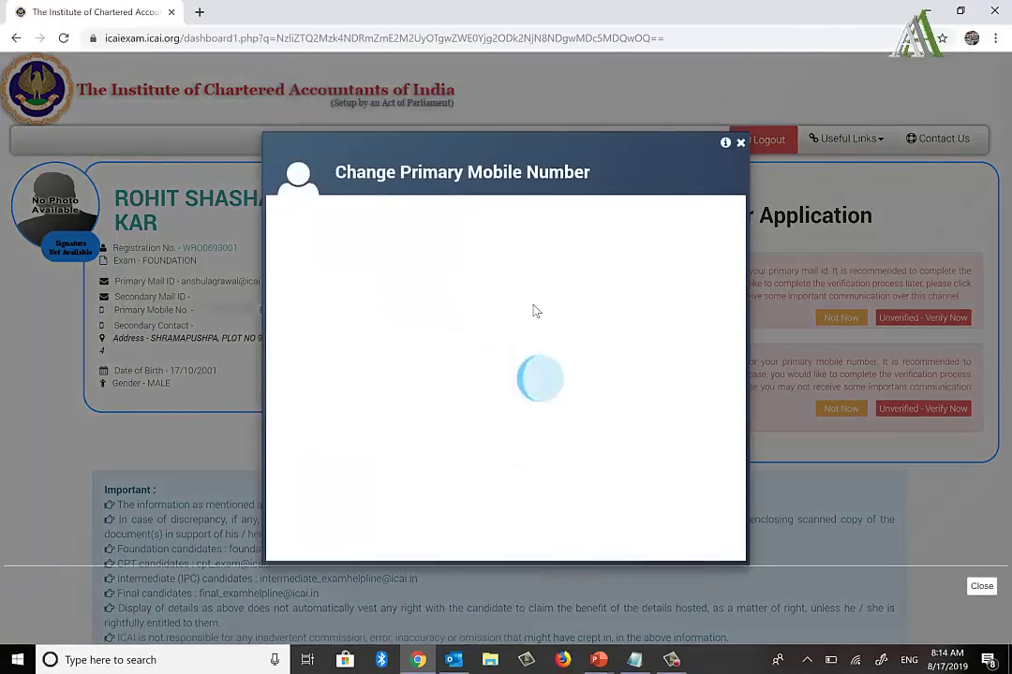
click(485, 259)
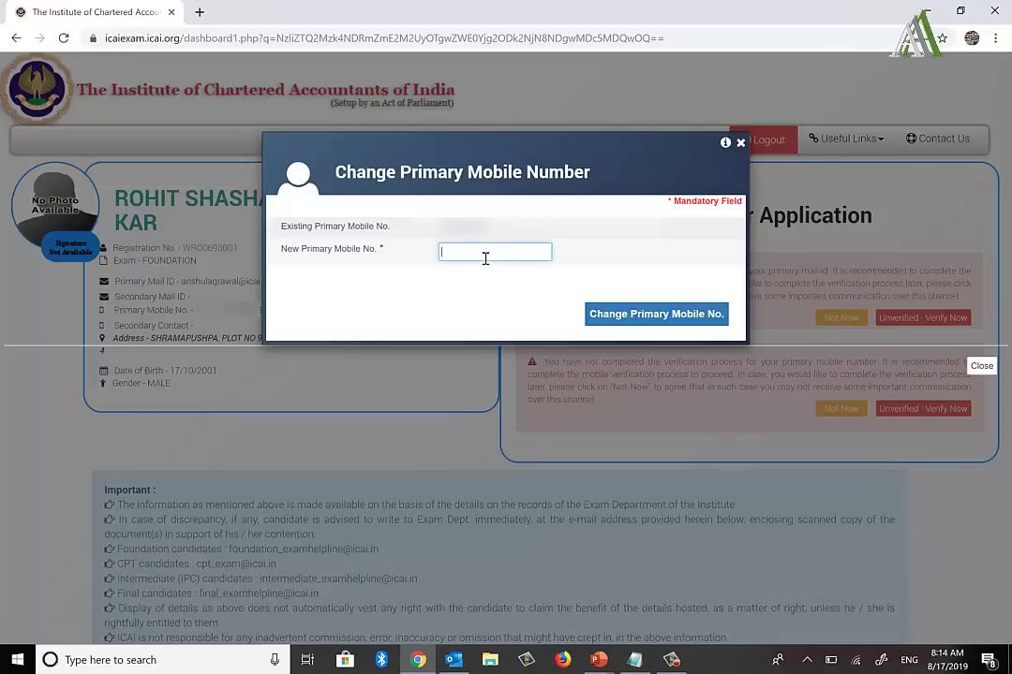
click(740, 142)
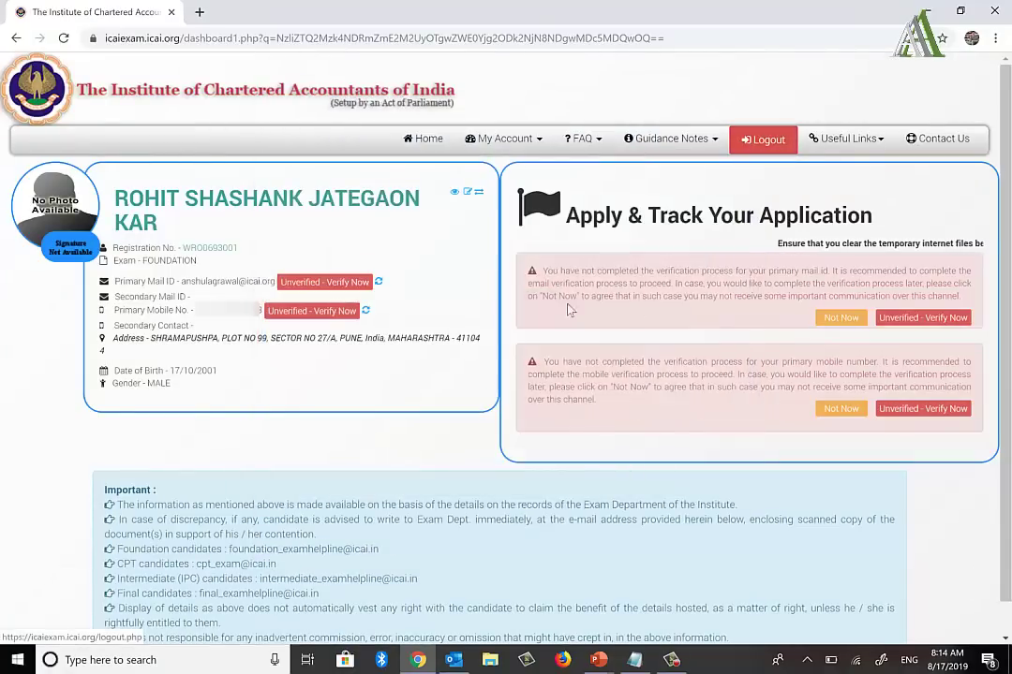
Step: Run Send/Receive in Outlook and open the new ICAI Exam Portal registration email
click(454, 660)
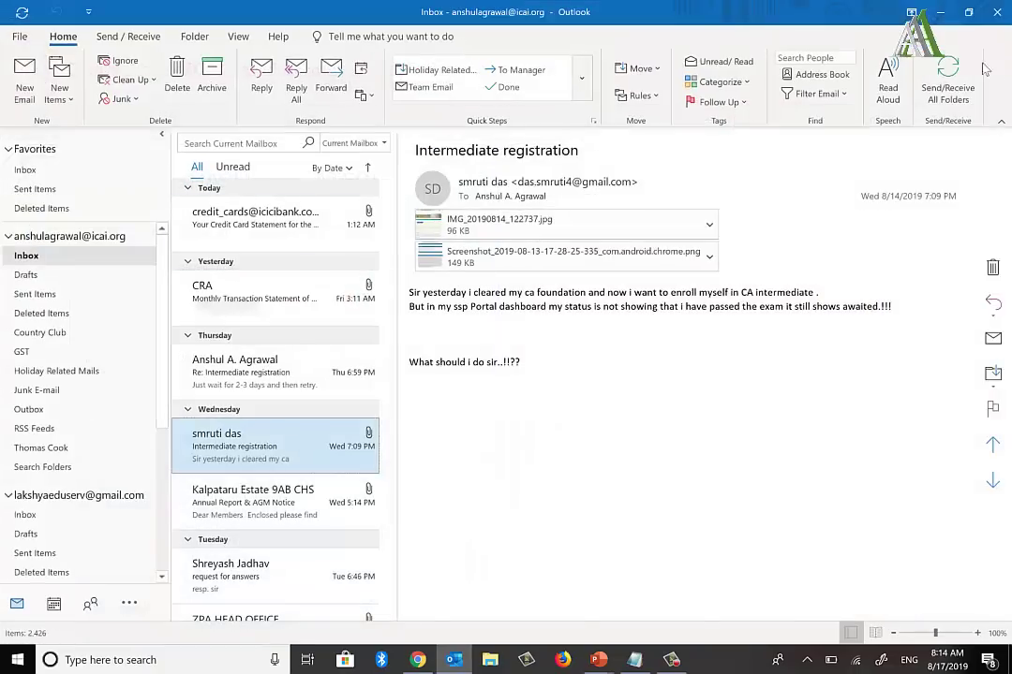
click(947, 83)
click(702, 255)
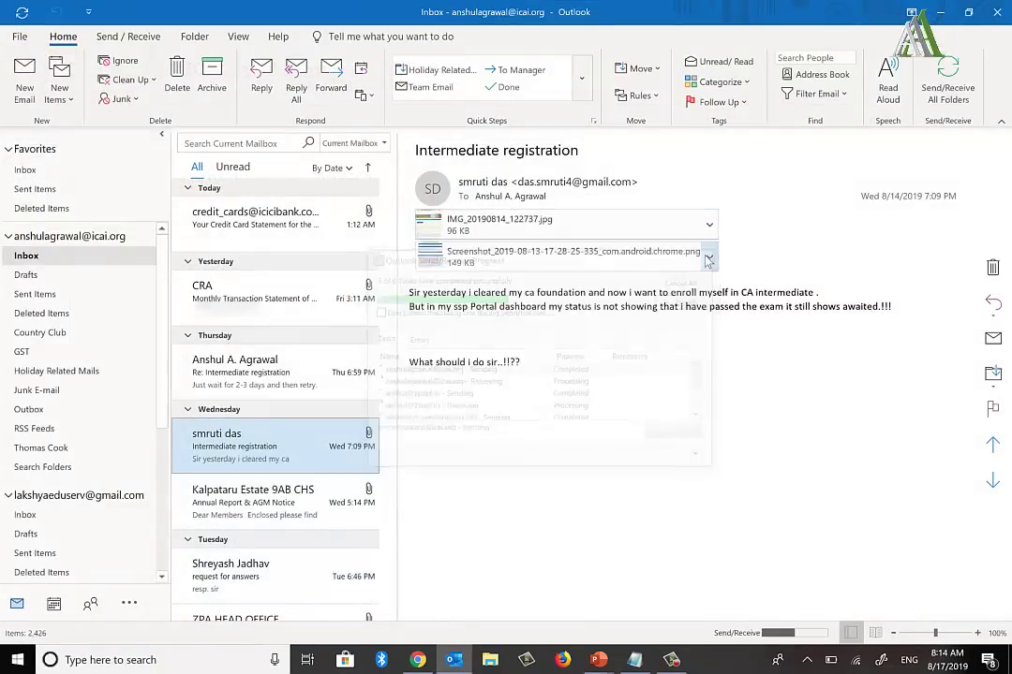
key(alt+Tab)
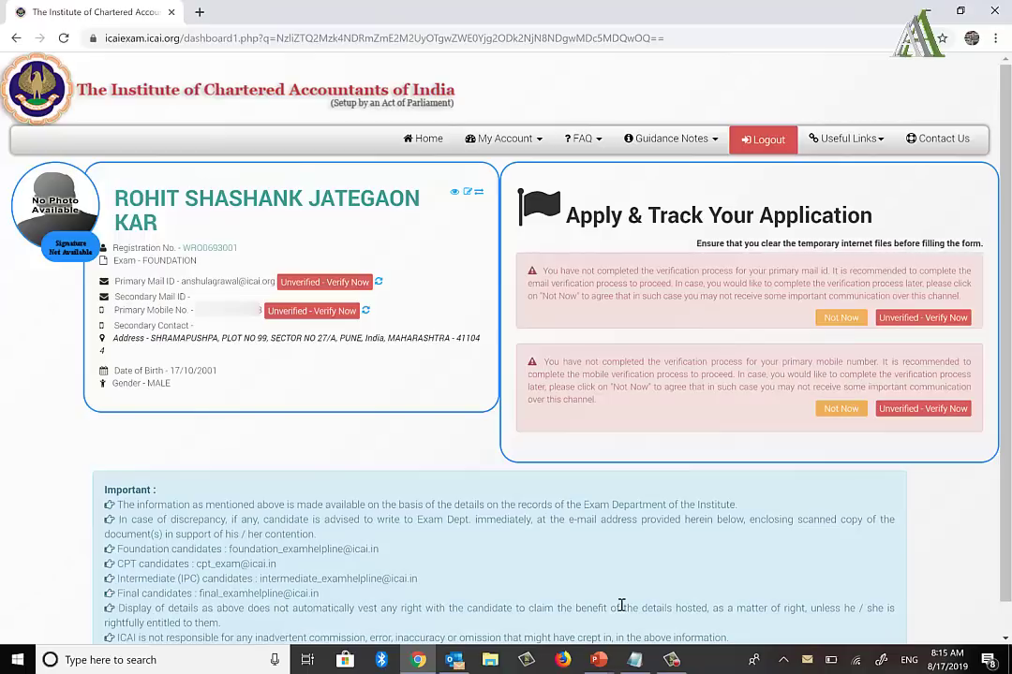
click(807, 667)
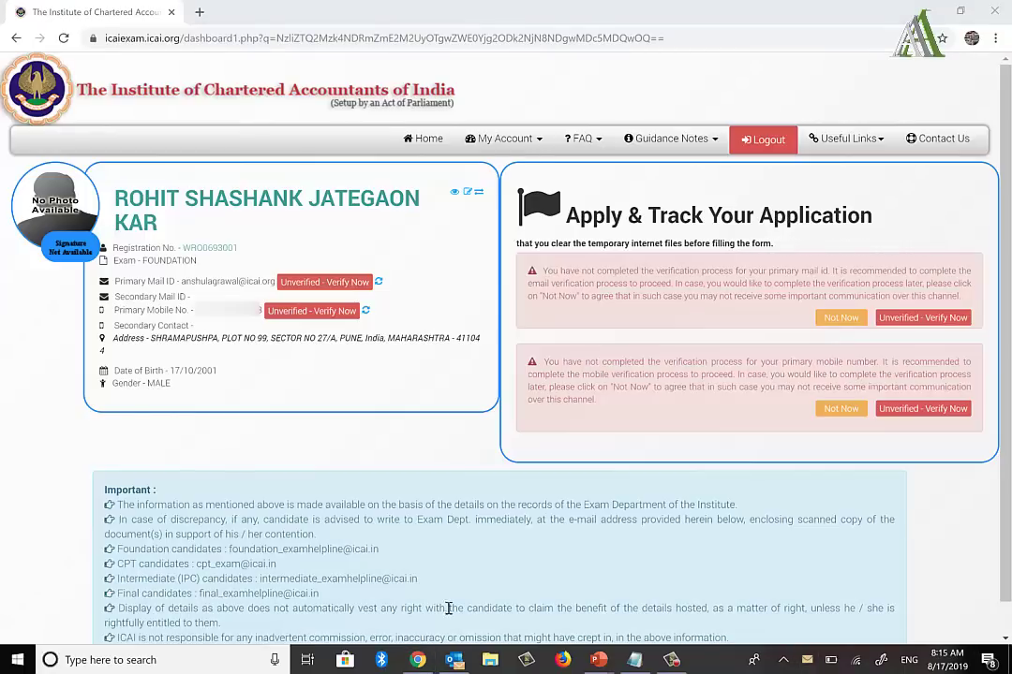
click(455, 660)
double_click(276, 226)
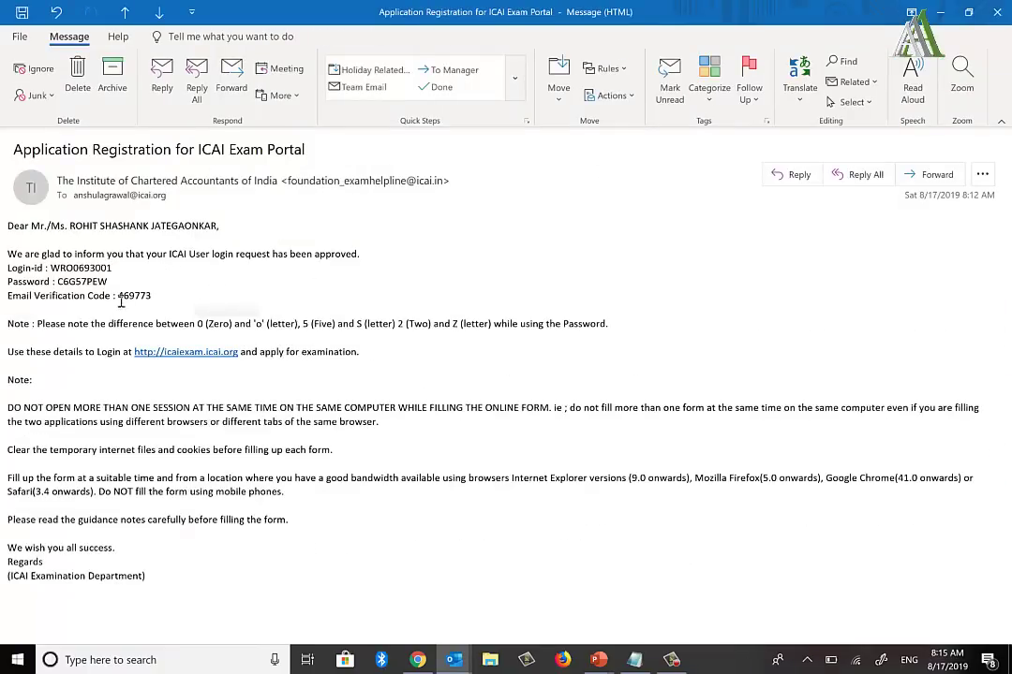
Step: Select the email verification code in the ICAI email and switch back to the portal
drag(119, 297, 152, 300)
key(ctrl+c)
key(alt+Tab)
key(alt+Tab)
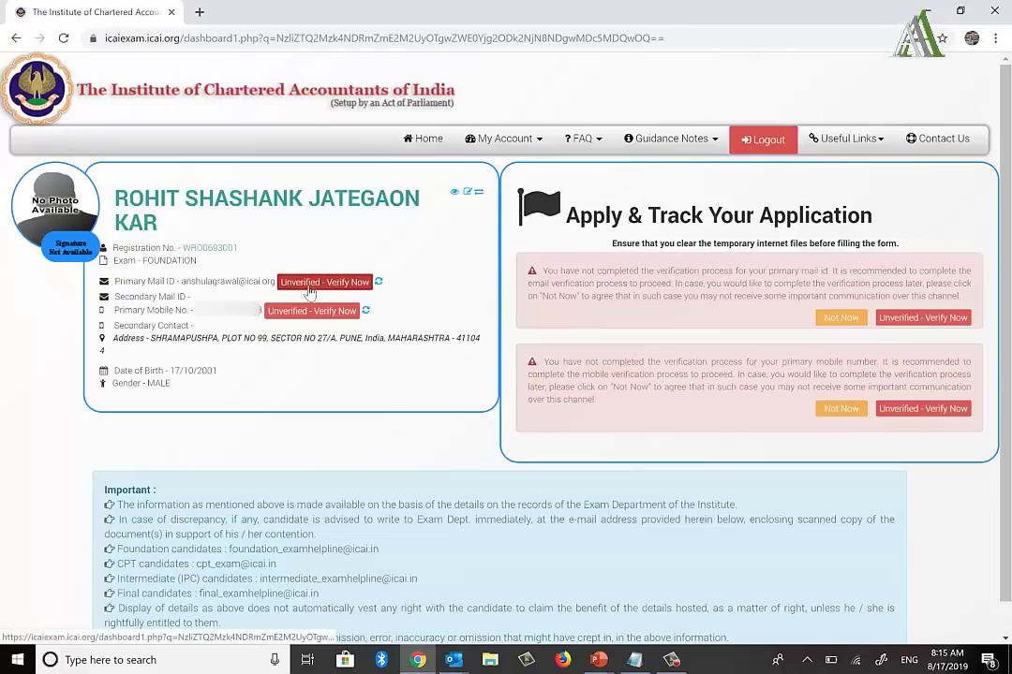
Step: Verify the primary mail ID with the pasted code, then return to the dashboard
click(311, 283)
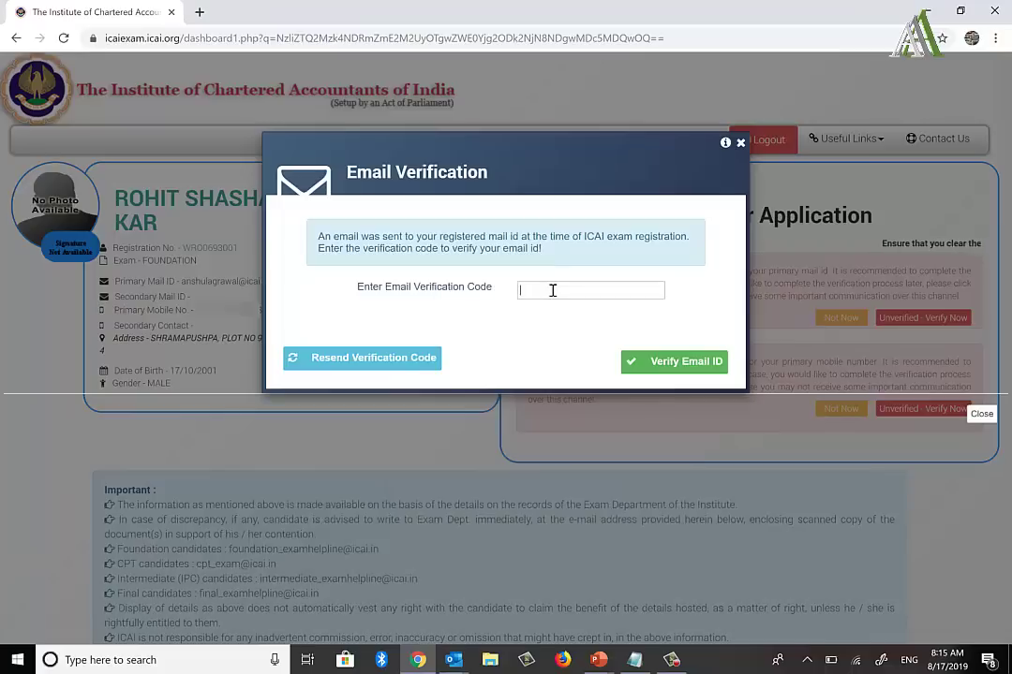
key(ctrl+v)
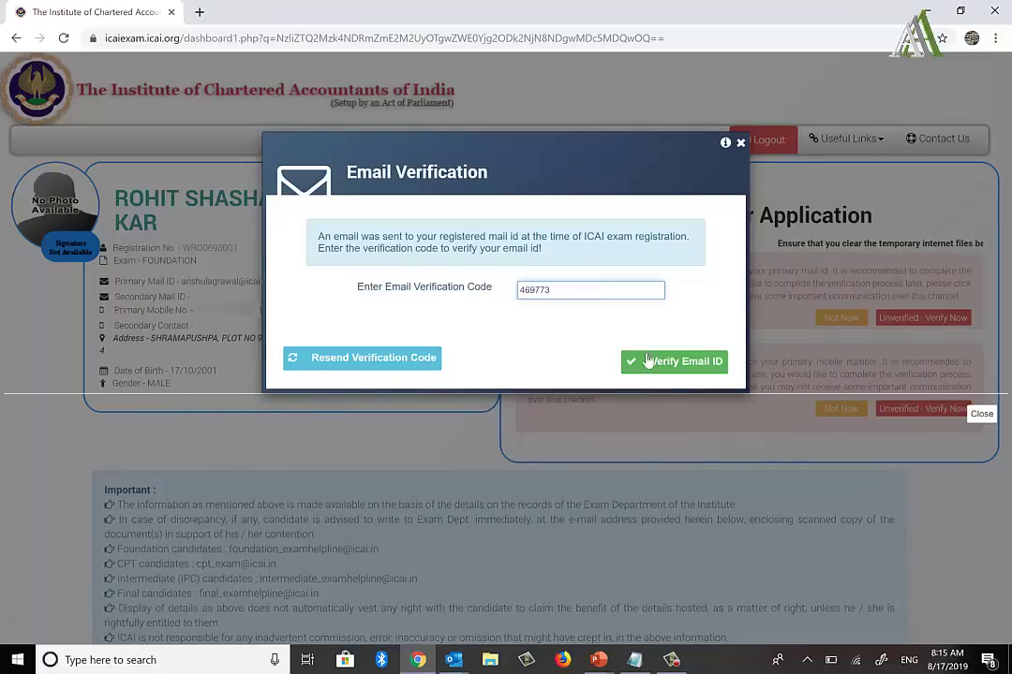
click(648, 361)
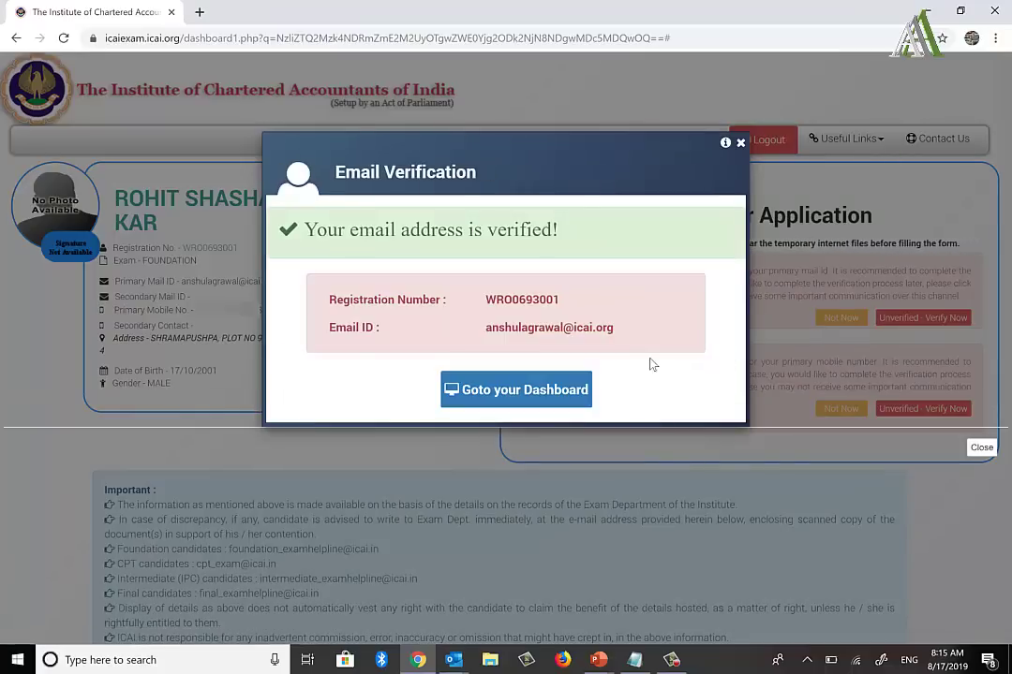
click(543, 390)
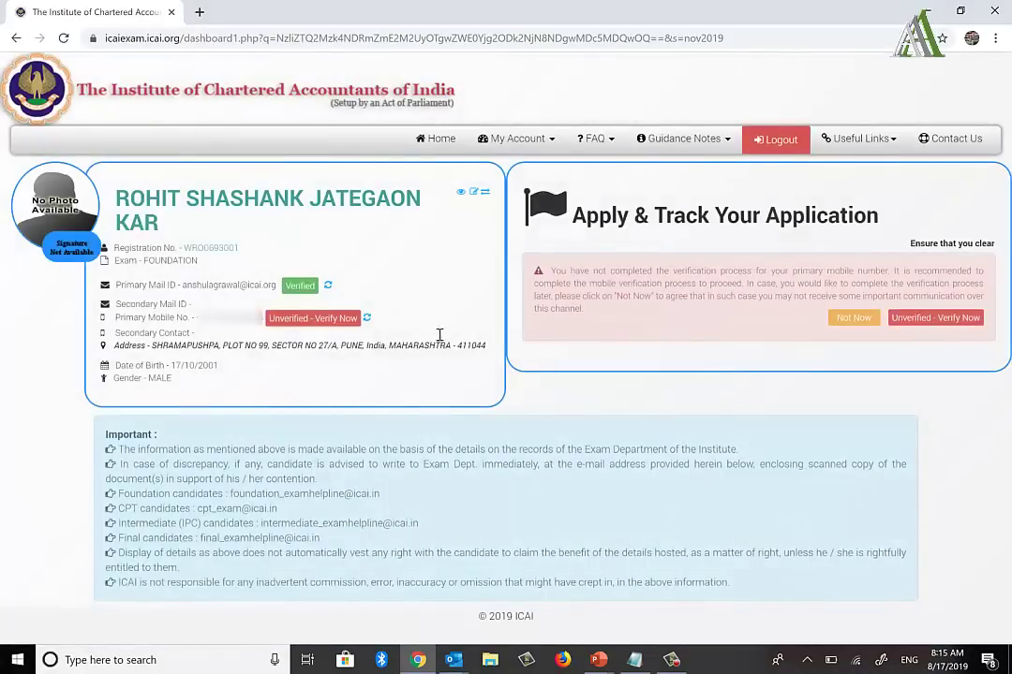
Step: With the primary e-mail ID verified, skip mobile number verification for now
drag(341, 289, 238, 313)
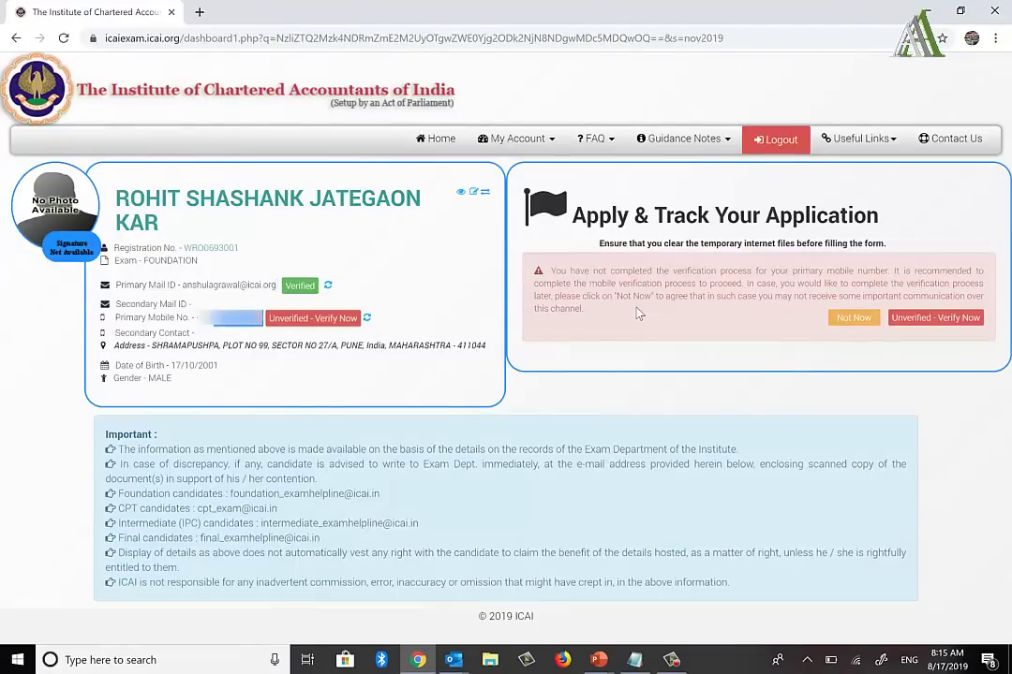
click(850, 320)
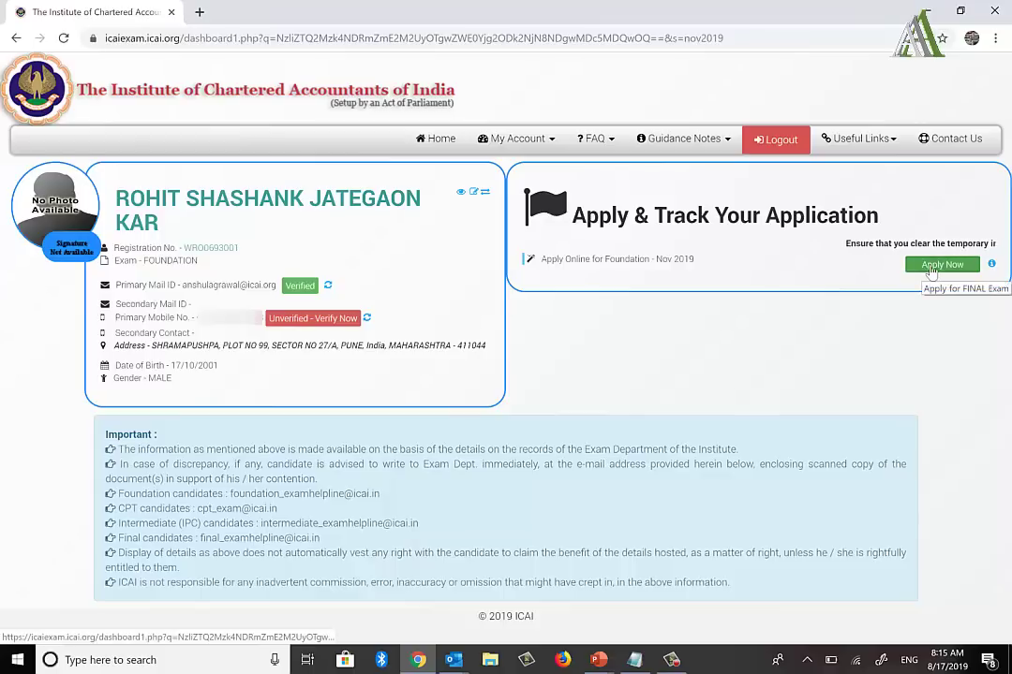
Step: Apply Now for Foundation Nov 2019, save the Edit Profile Details form, and confirm the checklist
click(931, 266)
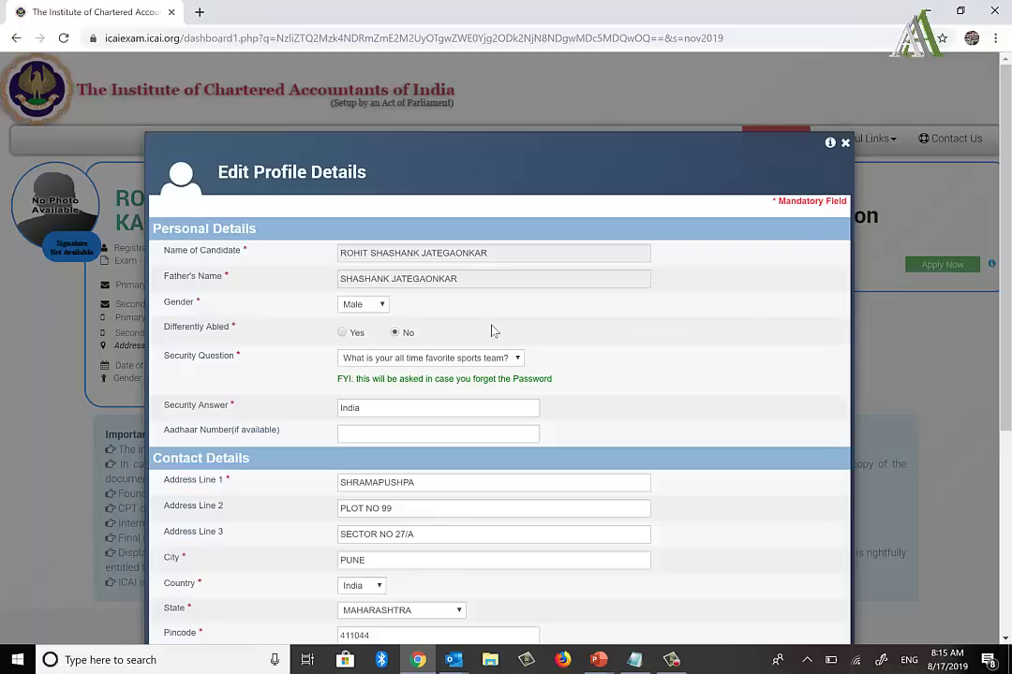
scroll(495, 331, down, 2)
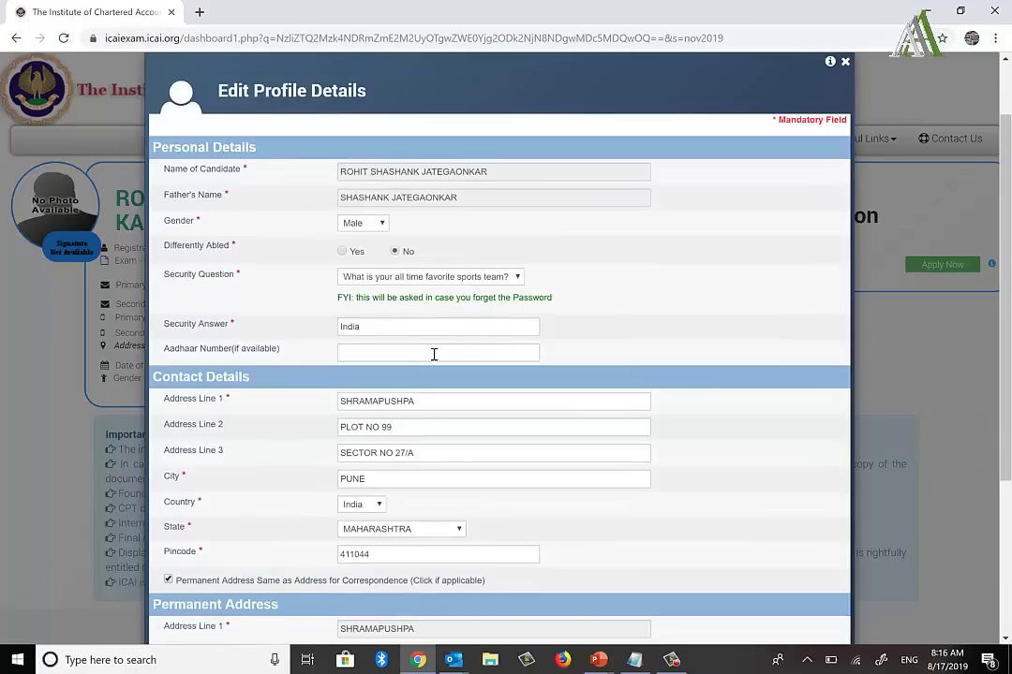
scroll(434, 354, down, 2)
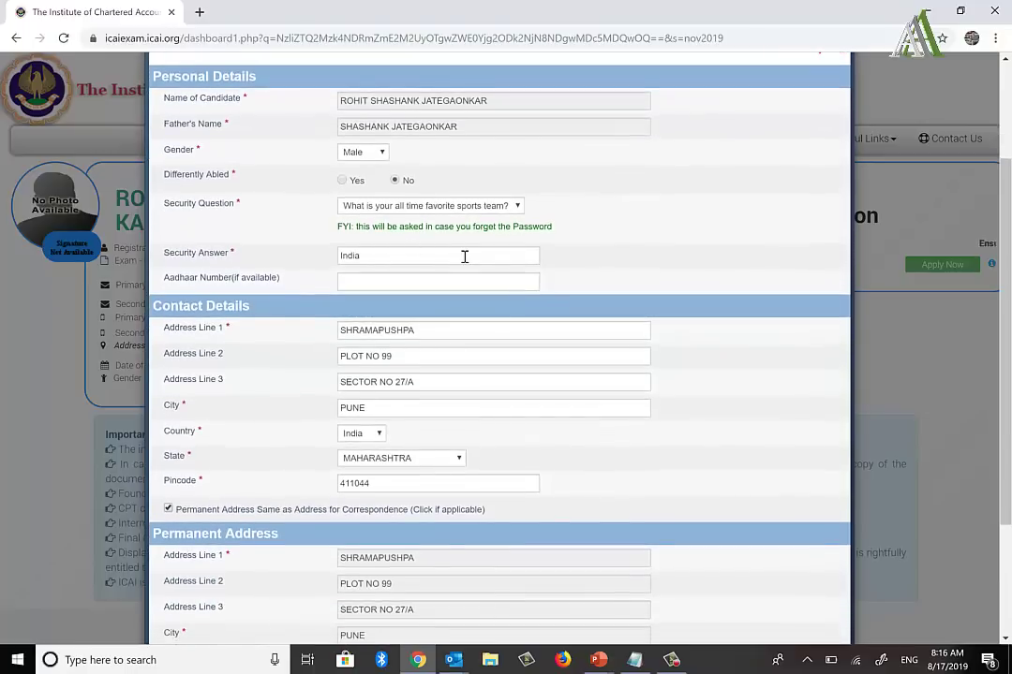
scroll(464, 256, down, 4)
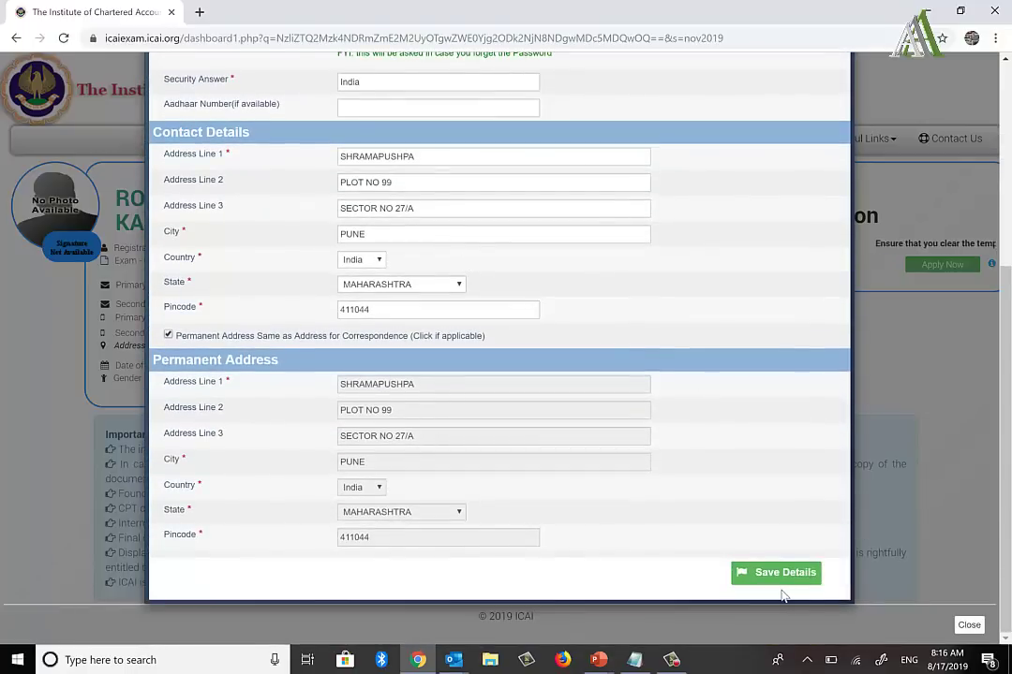
click(780, 575)
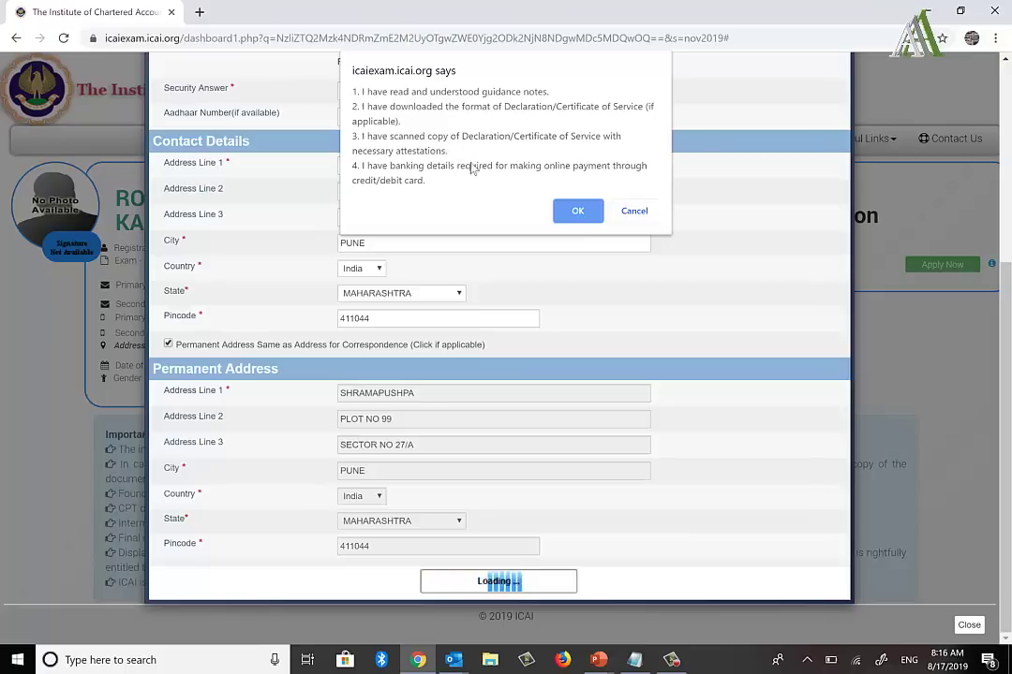
click(577, 211)
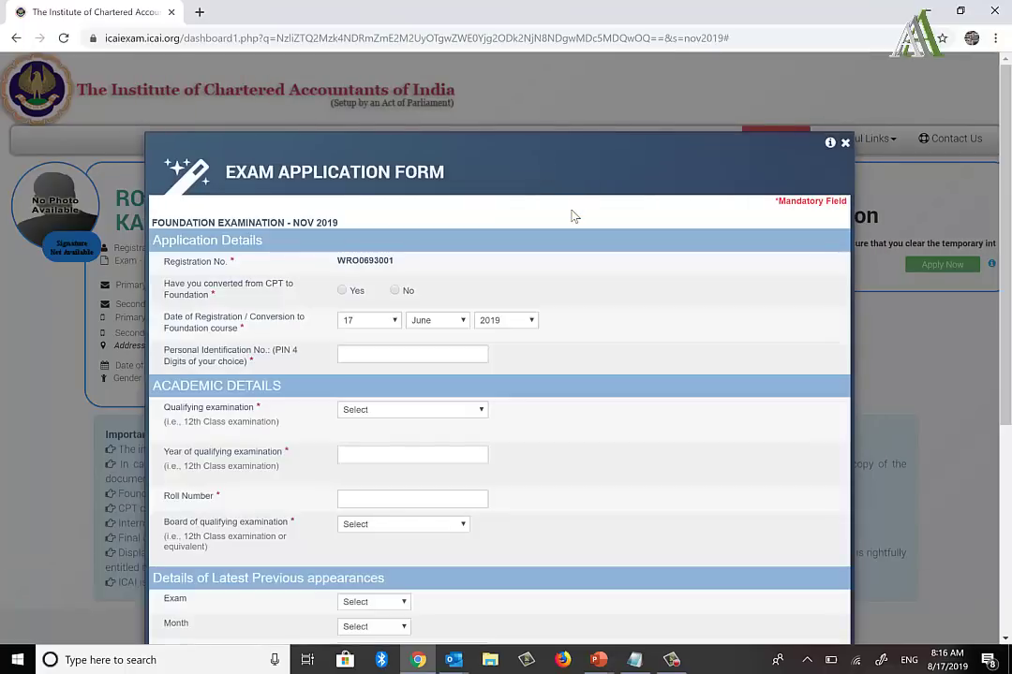
Step: Review the Exam Application Form's registration number and 17 June 2019 registration date
scroll(574, 216, down, 1)
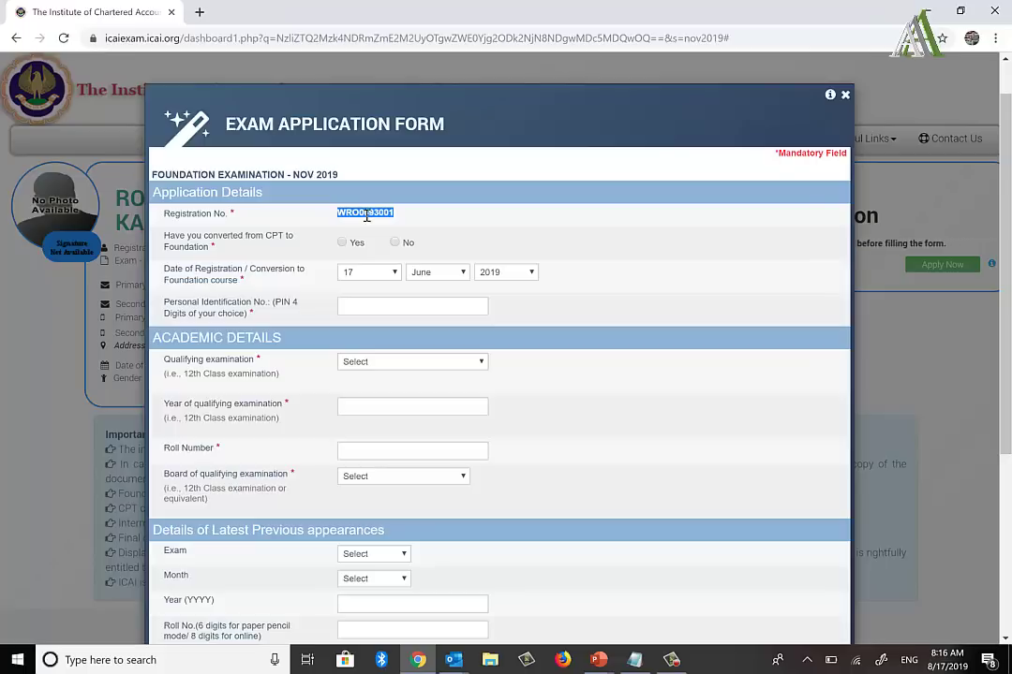
click(366, 215)
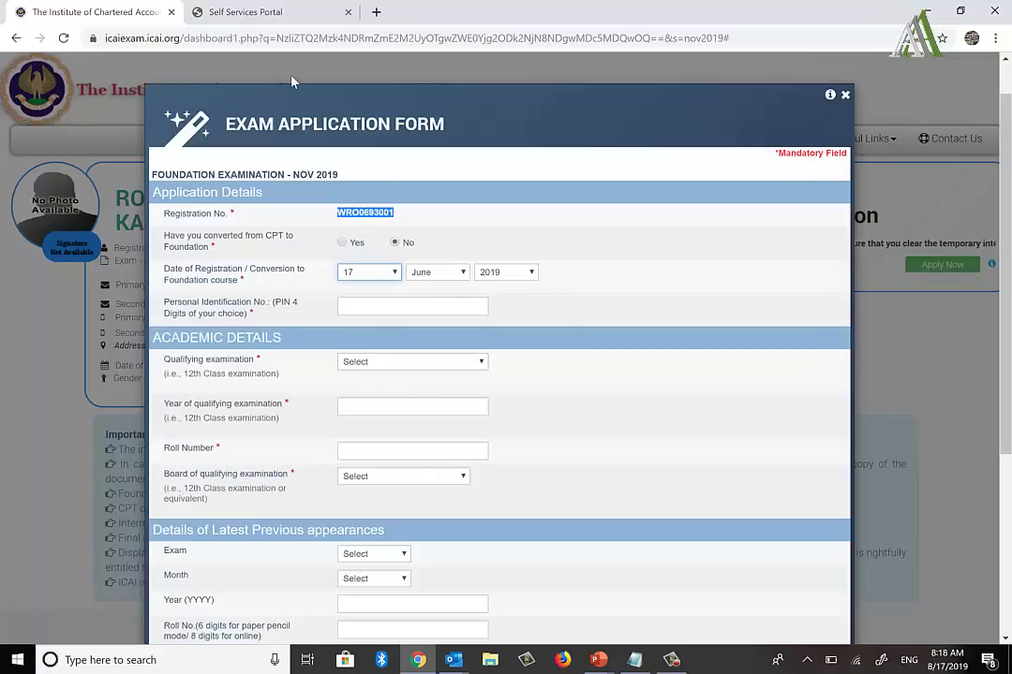
click(281, 13)
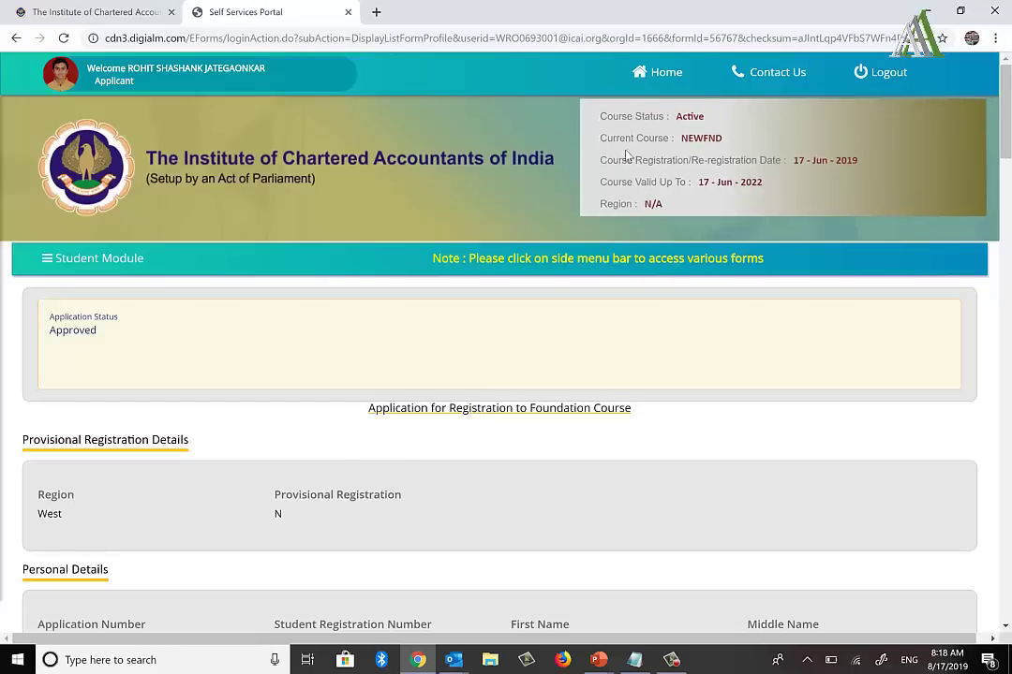
drag(618, 164, 722, 164)
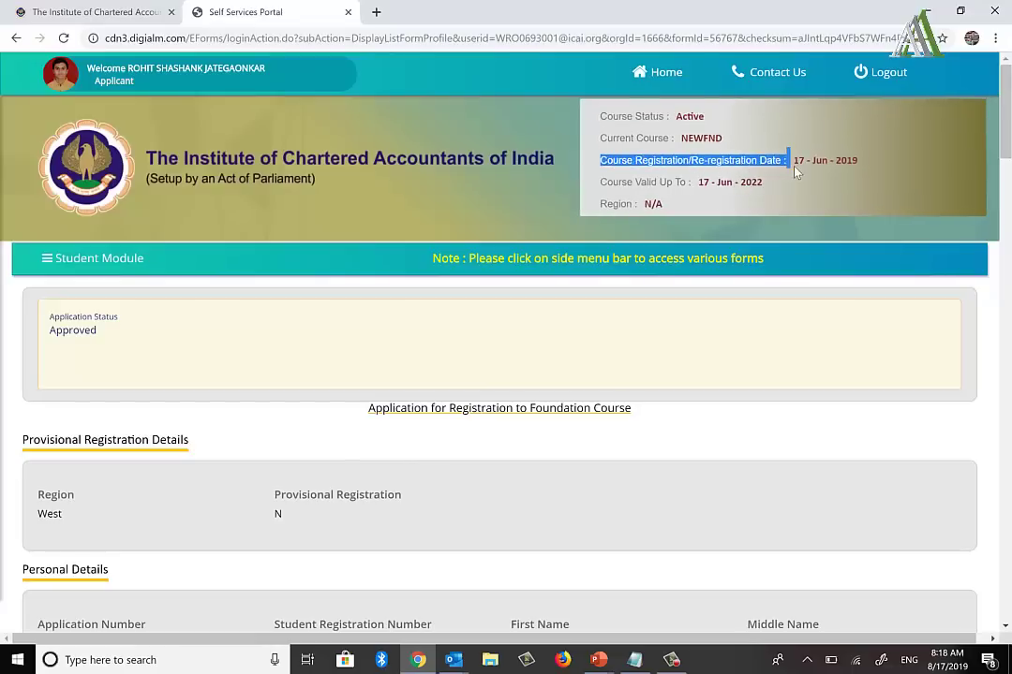
click(99, 10)
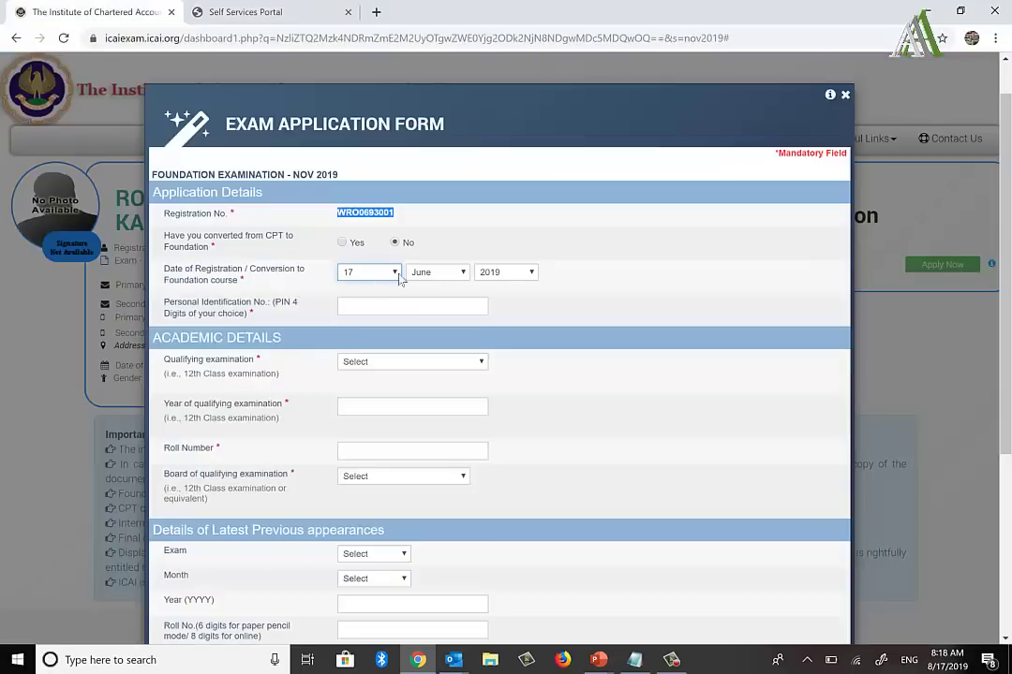
click(354, 304)
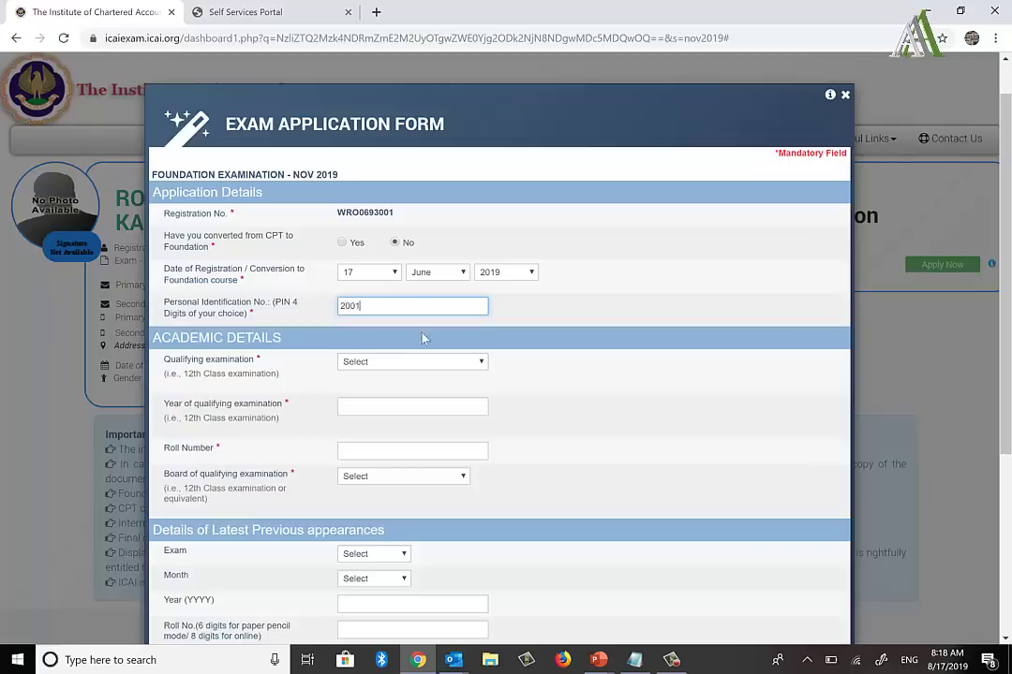
key(alt+Tab)
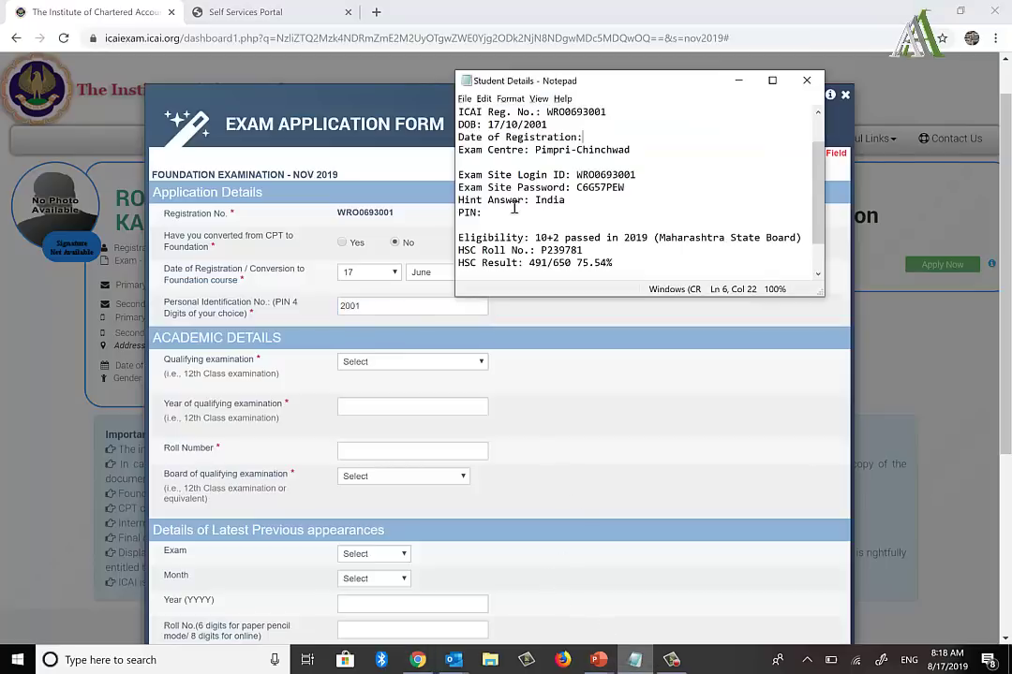
click(518, 212)
text(2001)
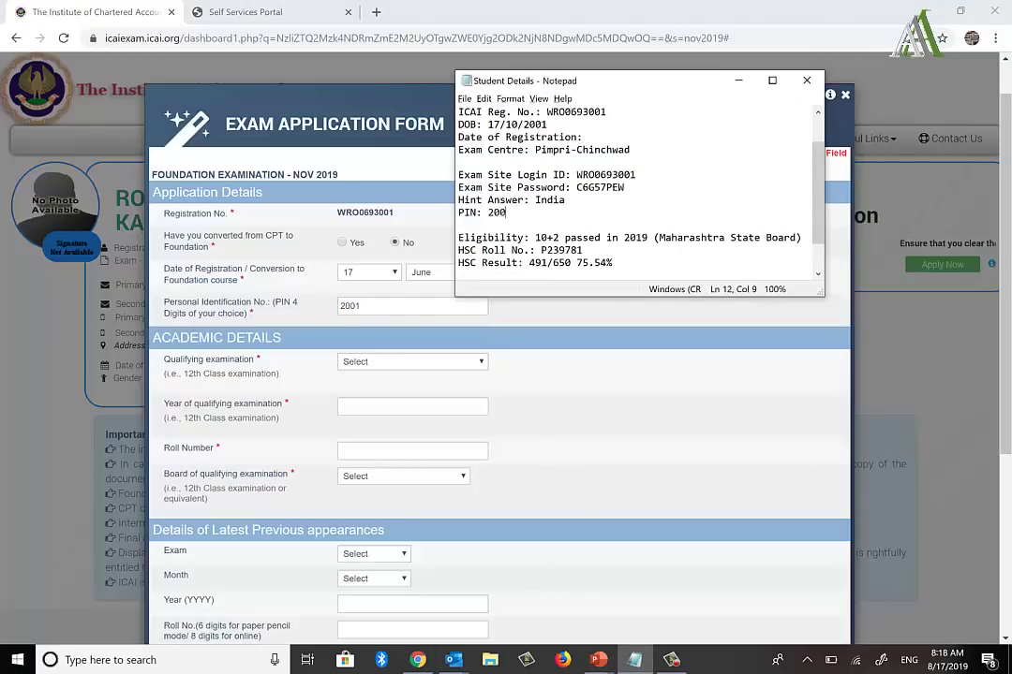
click(532, 370)
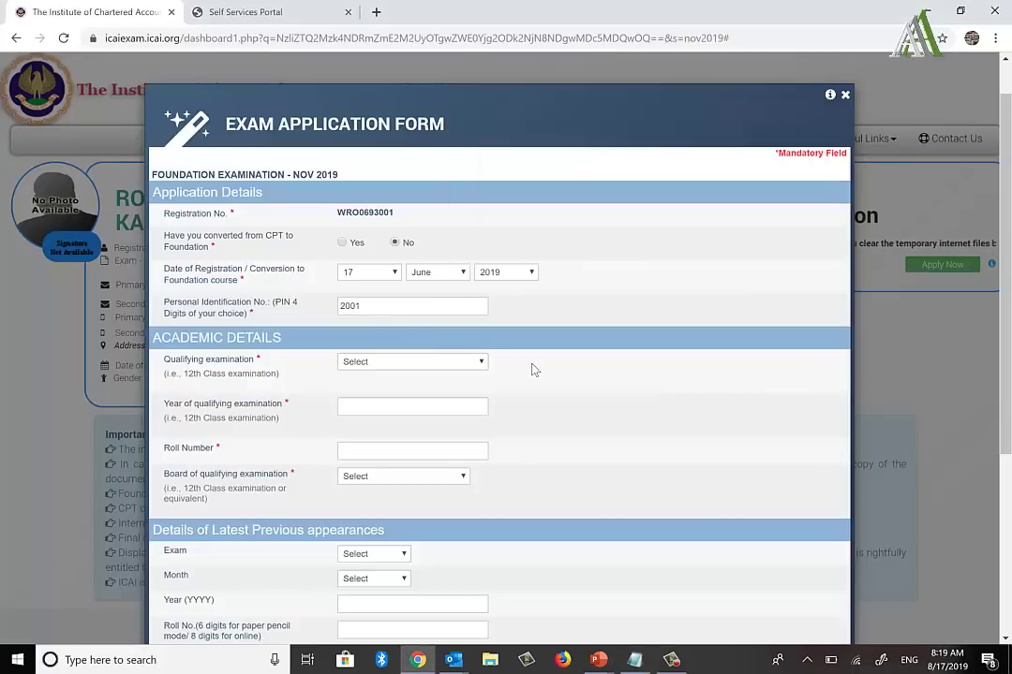
Step: Mark the qualifying exam as Already Passed in year 2019
click(431, 365)
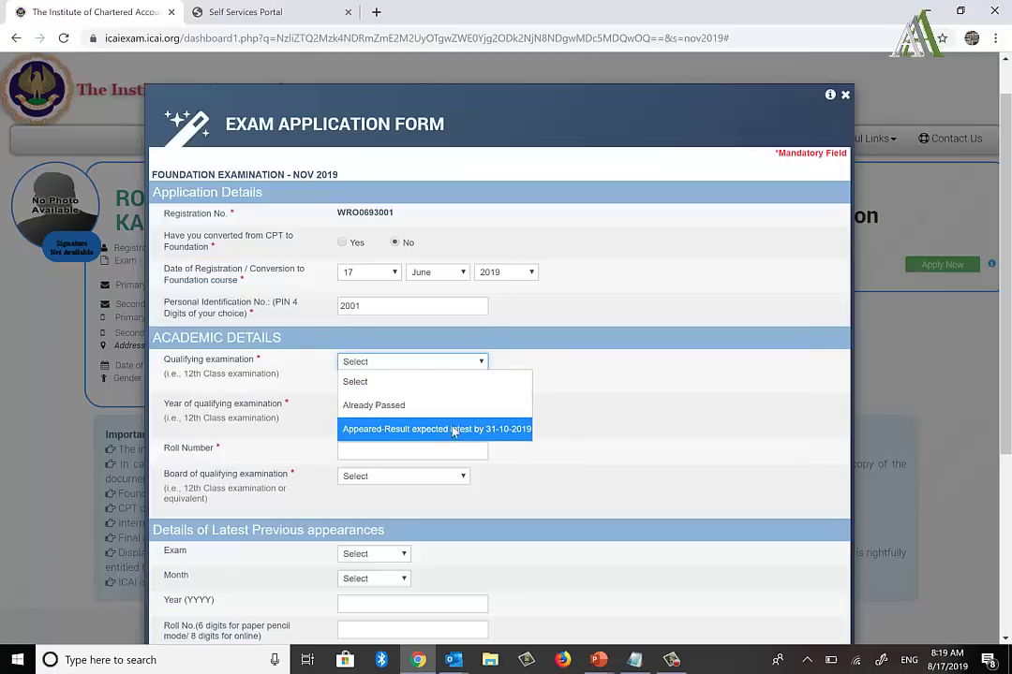
click(409, 408)
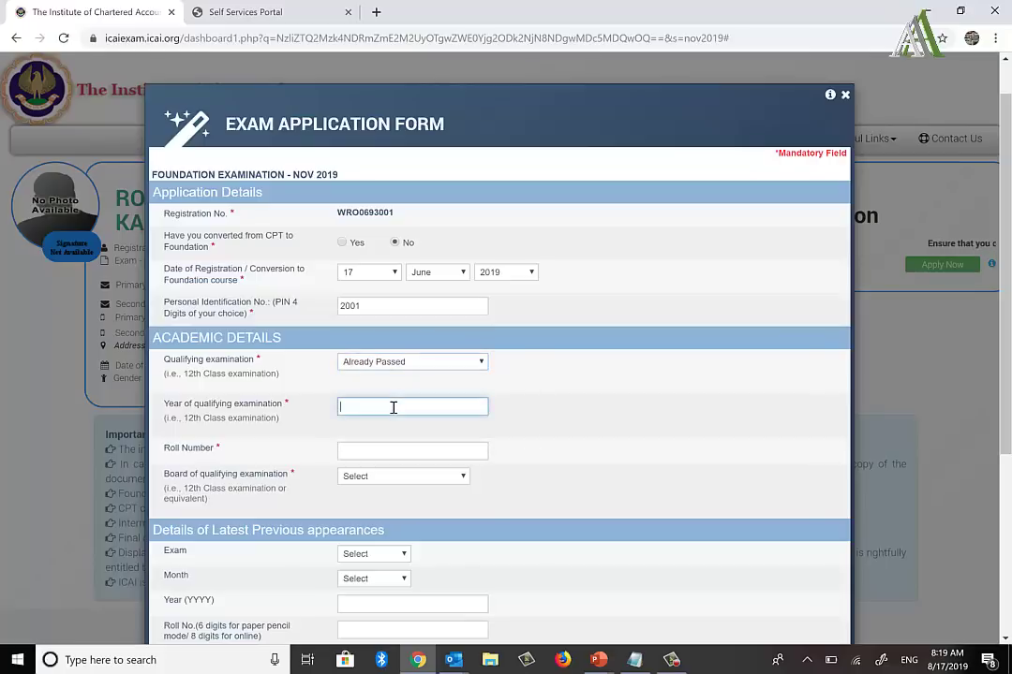
text(2019)
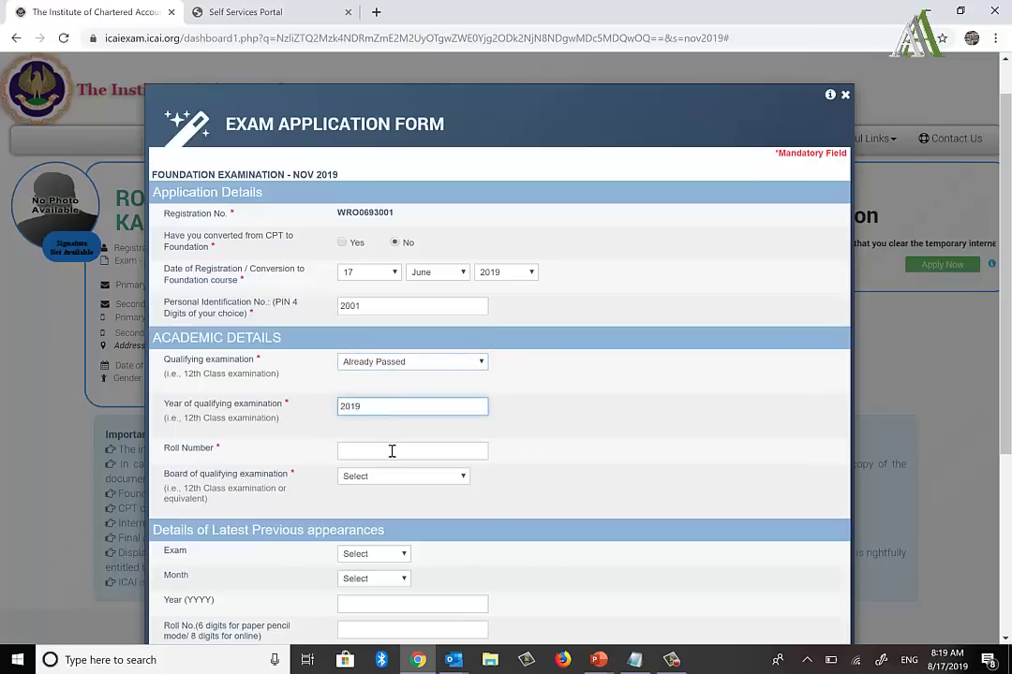
Step: Fill in the HSC roll number copied from the notes and choose State Board
click(391, 451)
key(alt+Tab)
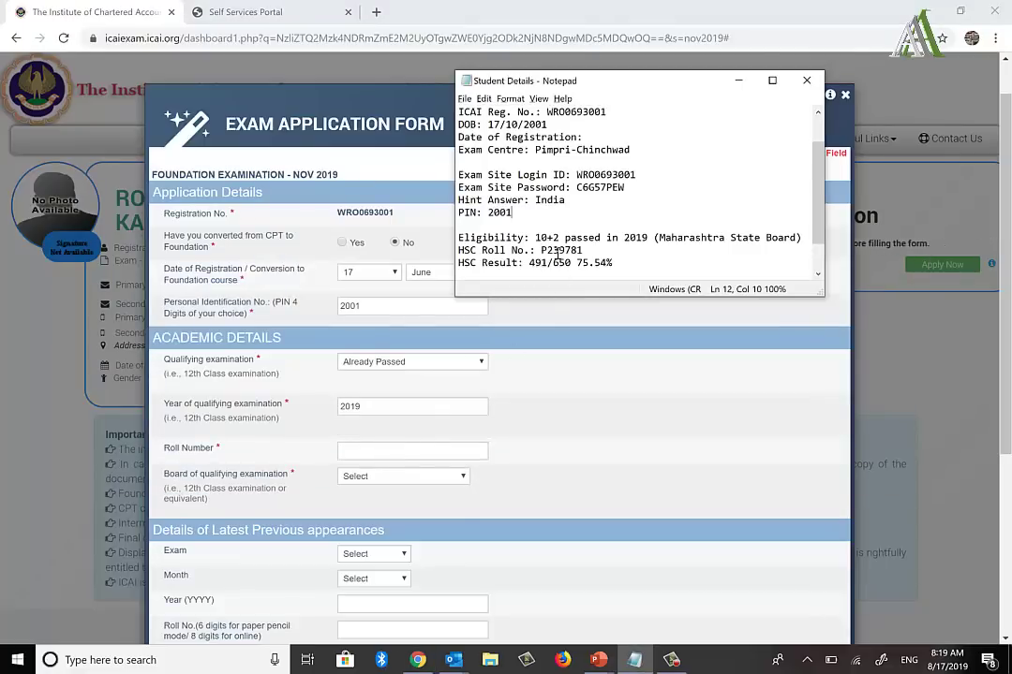
click(557, 251)
double_click(554, 251)
key(alt+Tab)
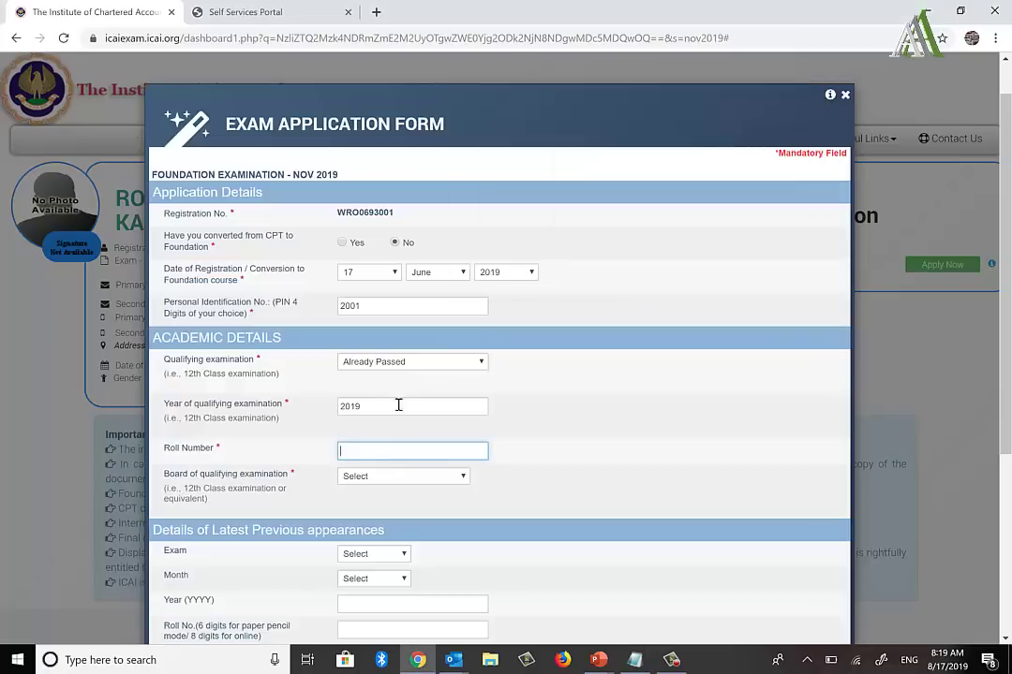
click(365, 479)
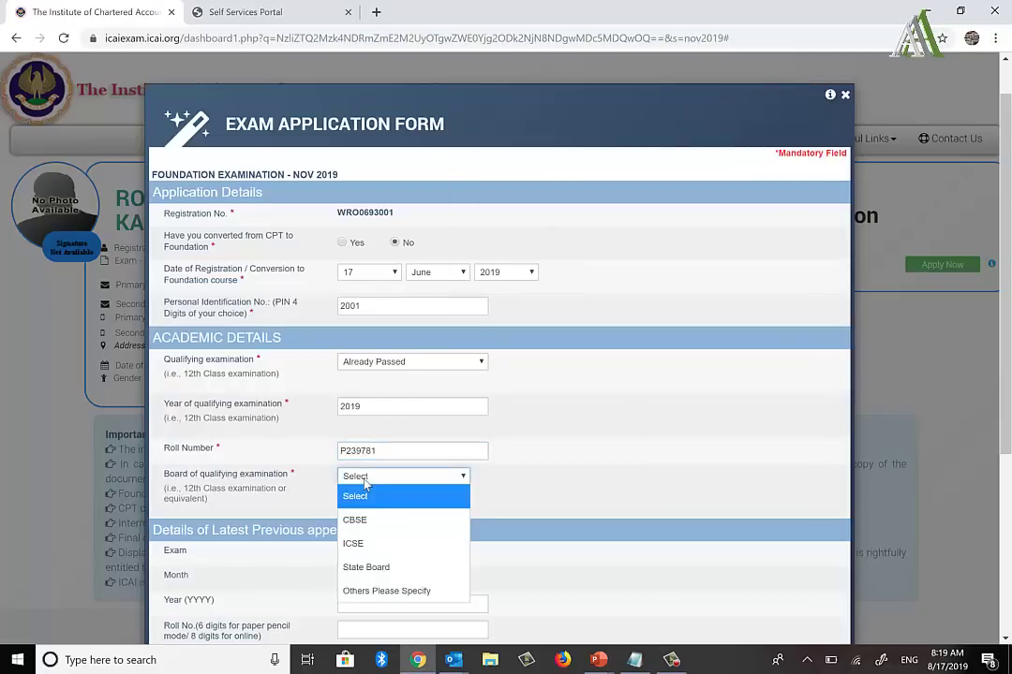
click(376, 567)
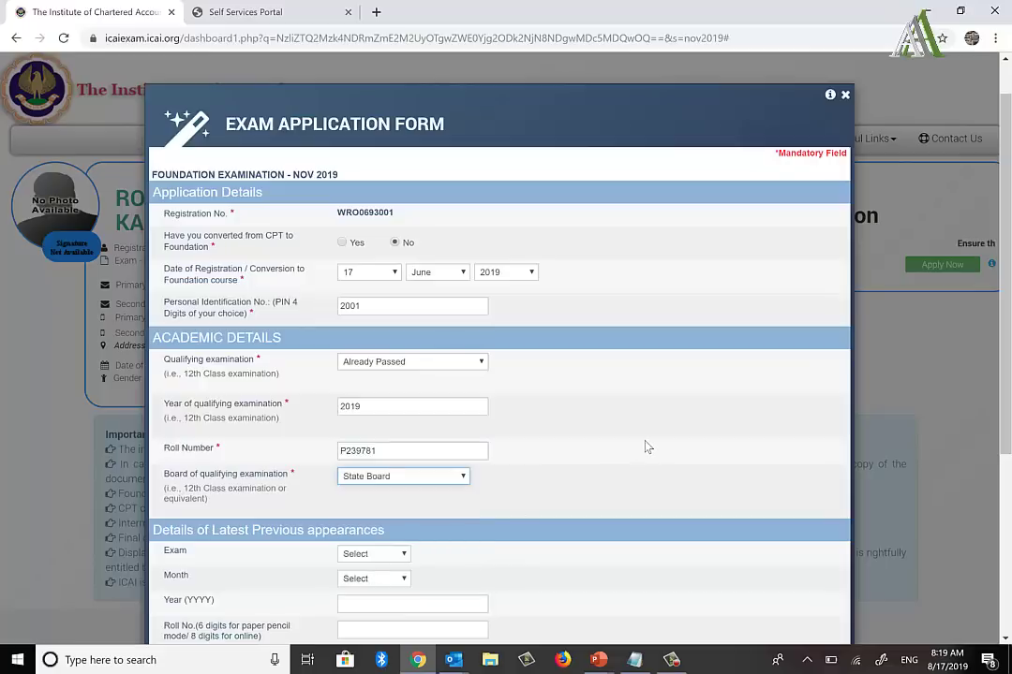
Step: Leave the previous-appearance exam, month, year and roll number fields blank
scroll(645, 447, down, 3)
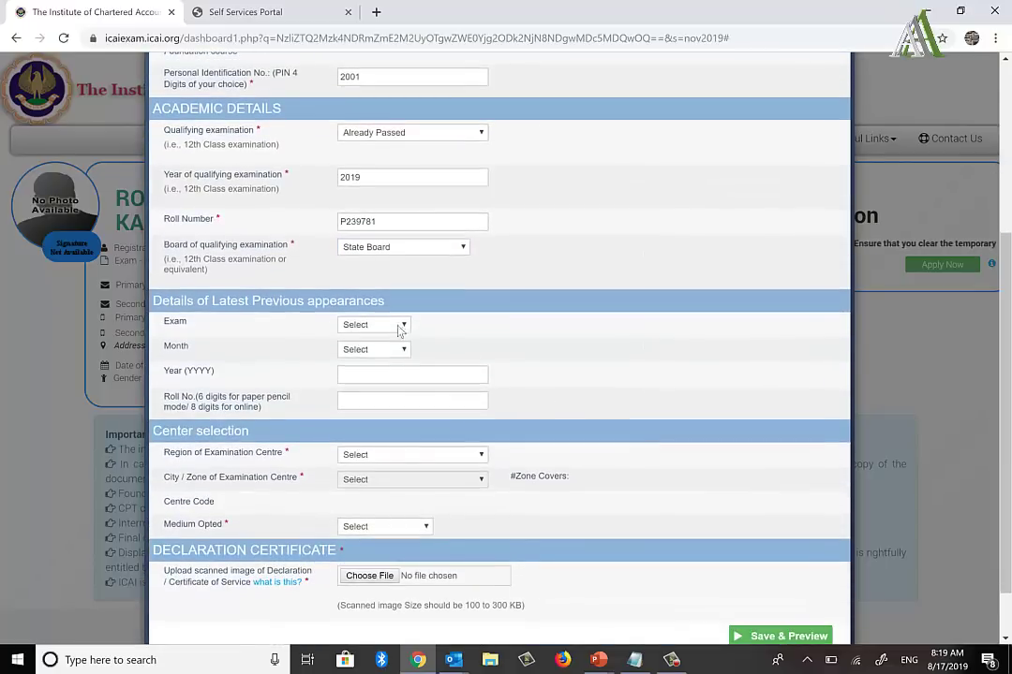
triple_click(210, 300)
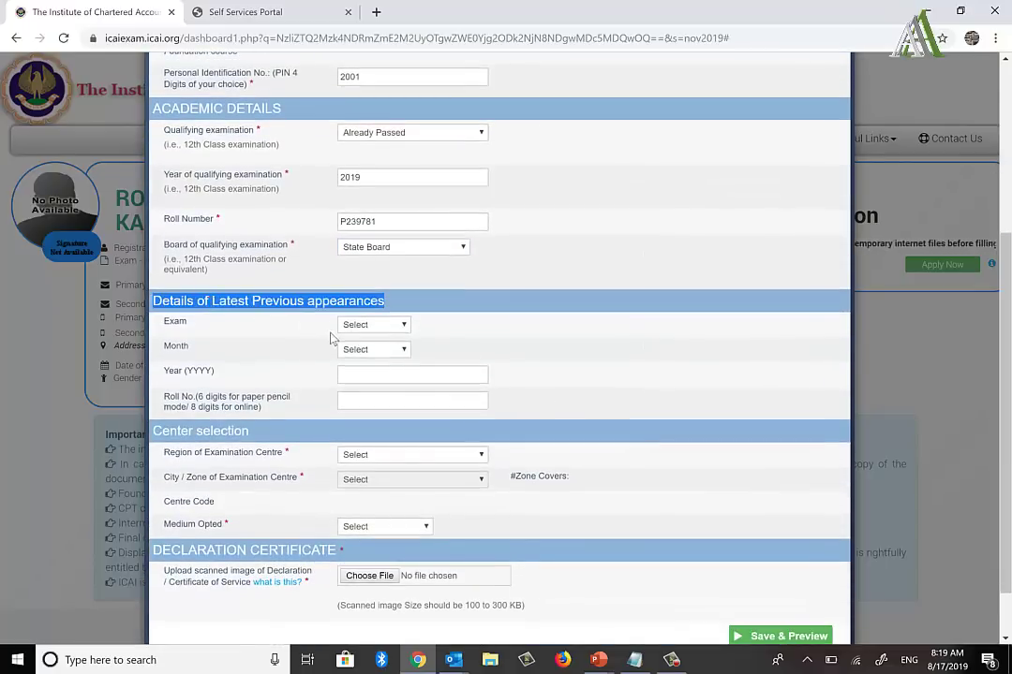
click(391, 327)
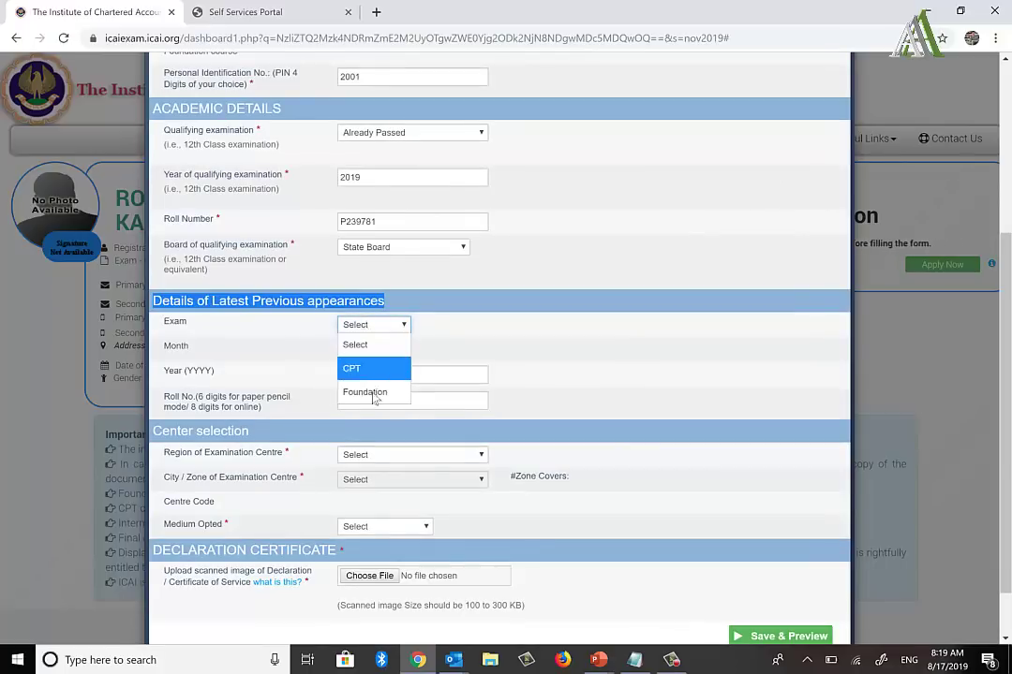
click(374, 328)
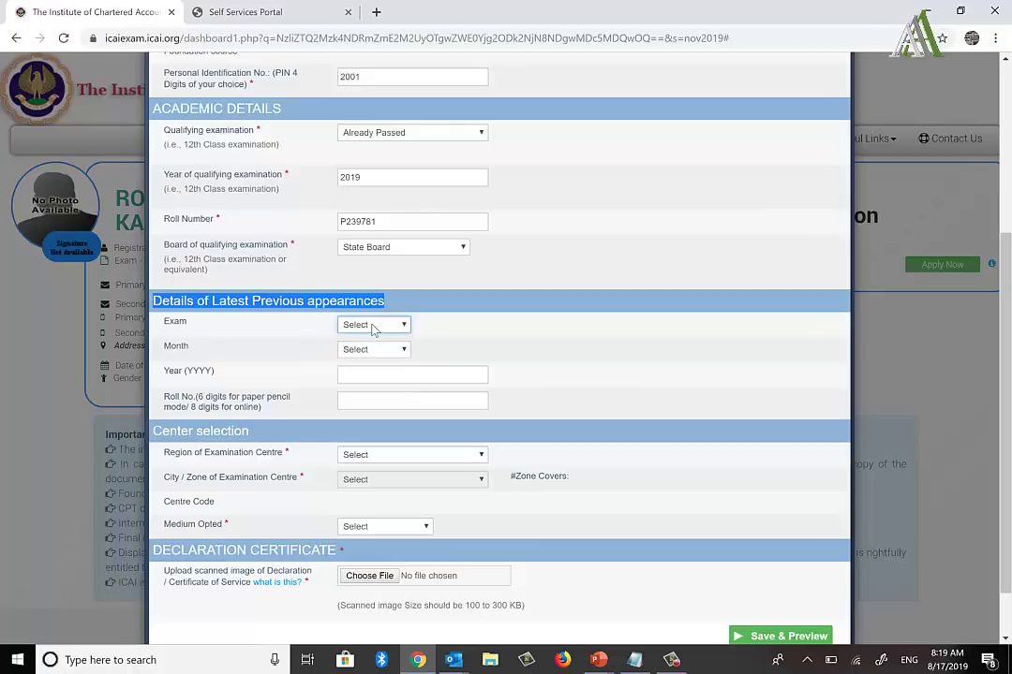
click(370, 350)
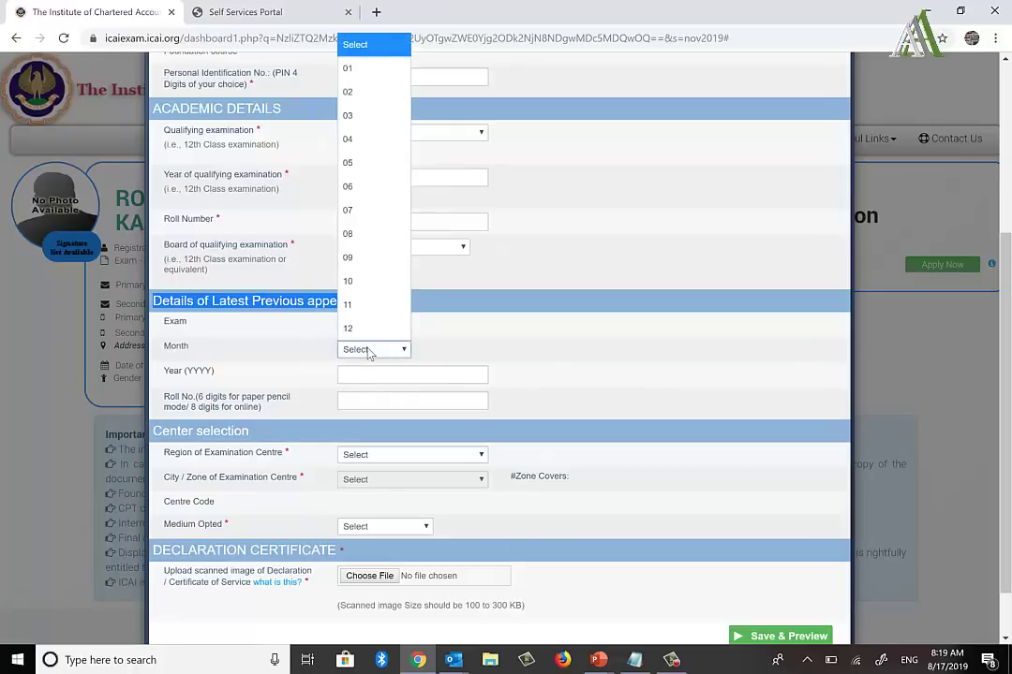
click(370, 350)
click(370, 377)
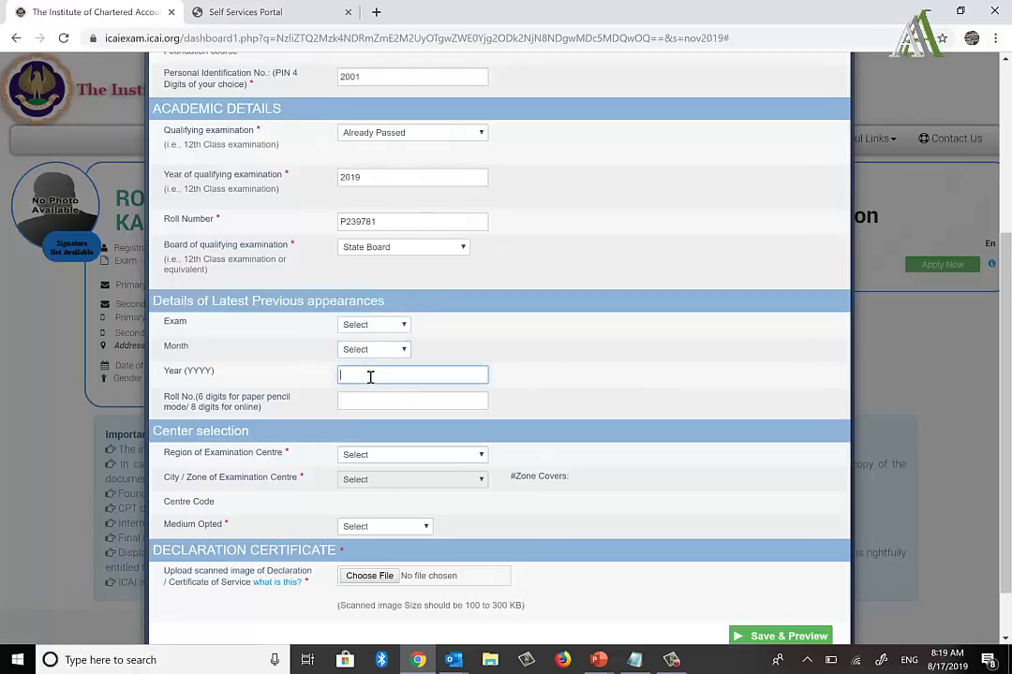
click(384, 400)
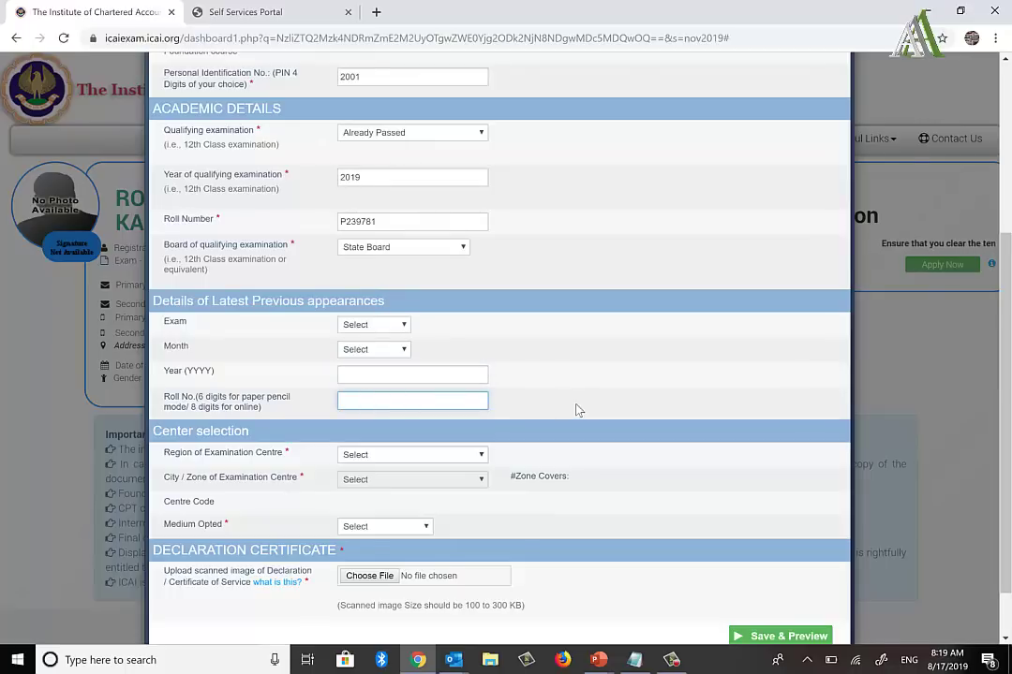
scroll(576, 410, down, 1)
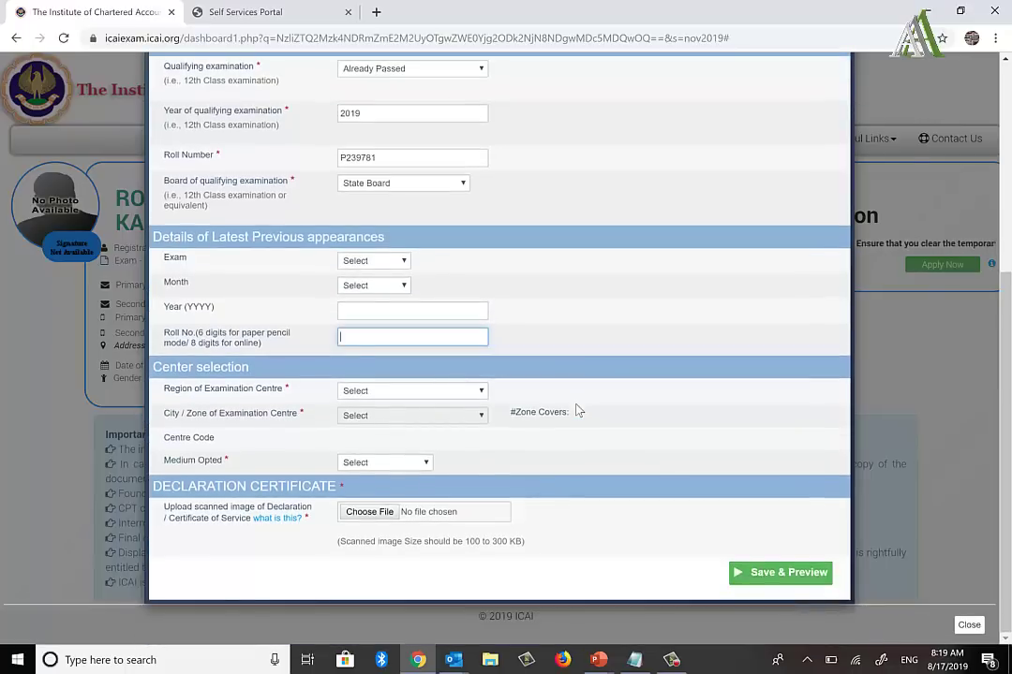
Step: Choose Western Region and try PUNE - I as the centre zone
click(413, 394)
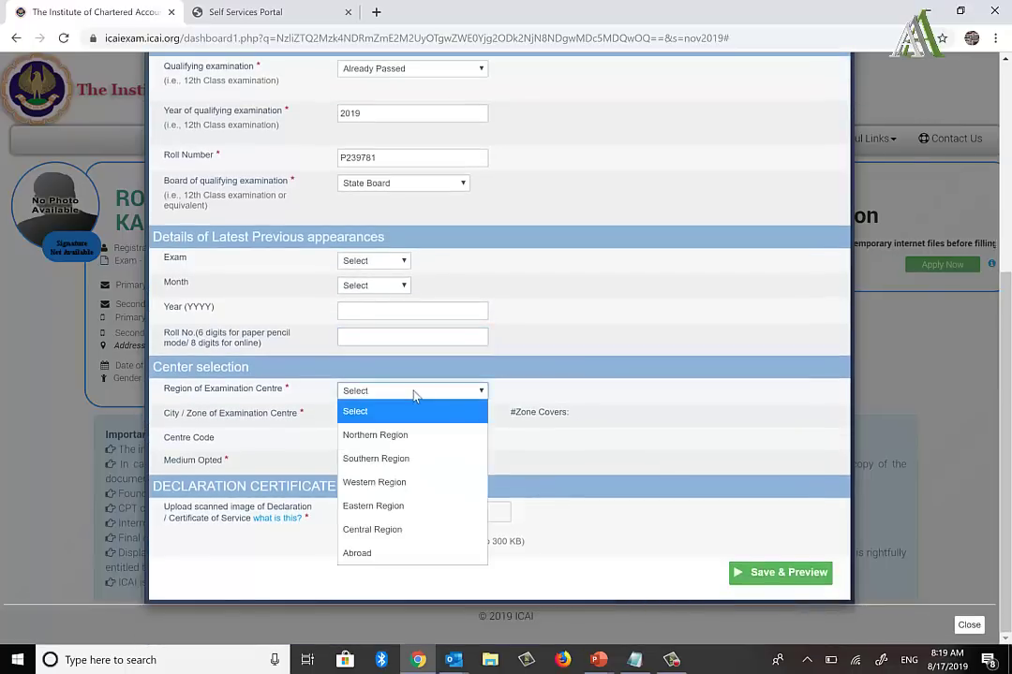
click(405, 482)
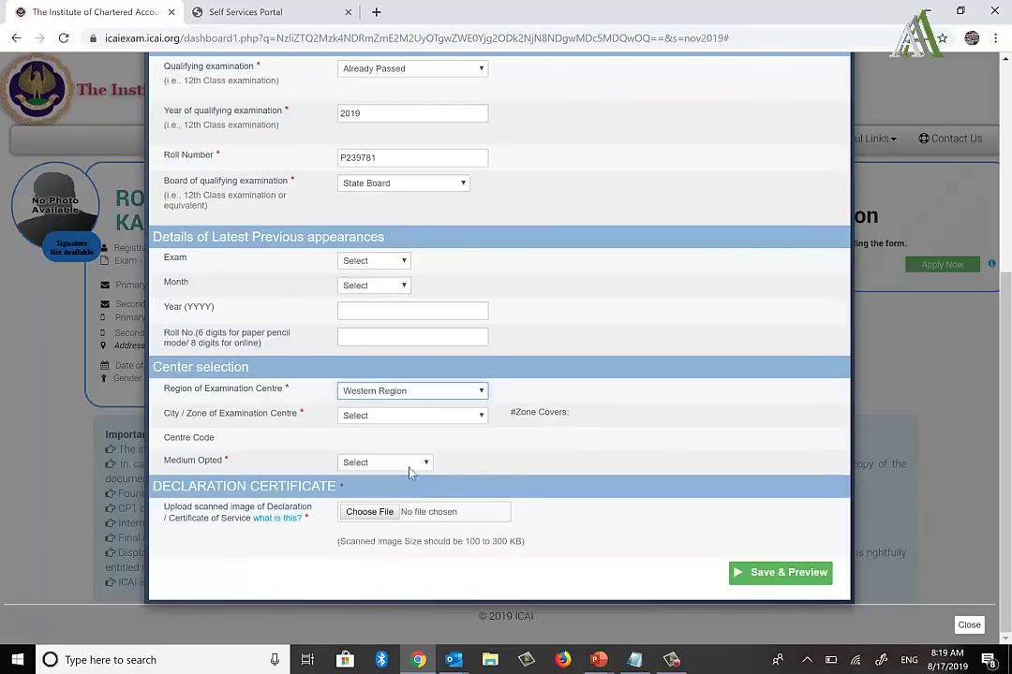
click(387, 424)
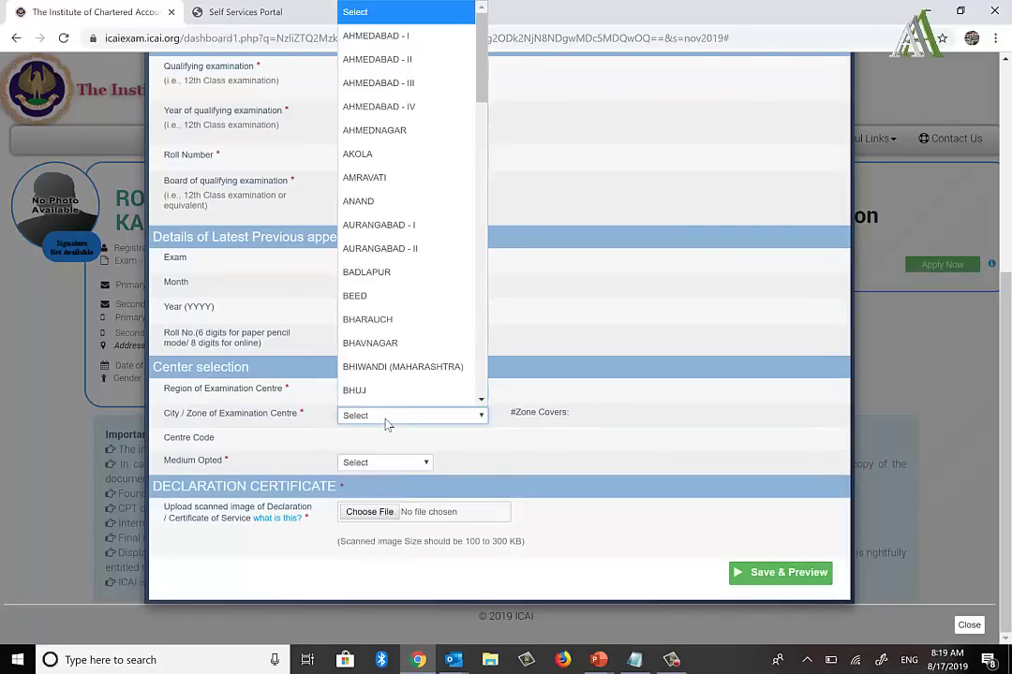
text(pu)
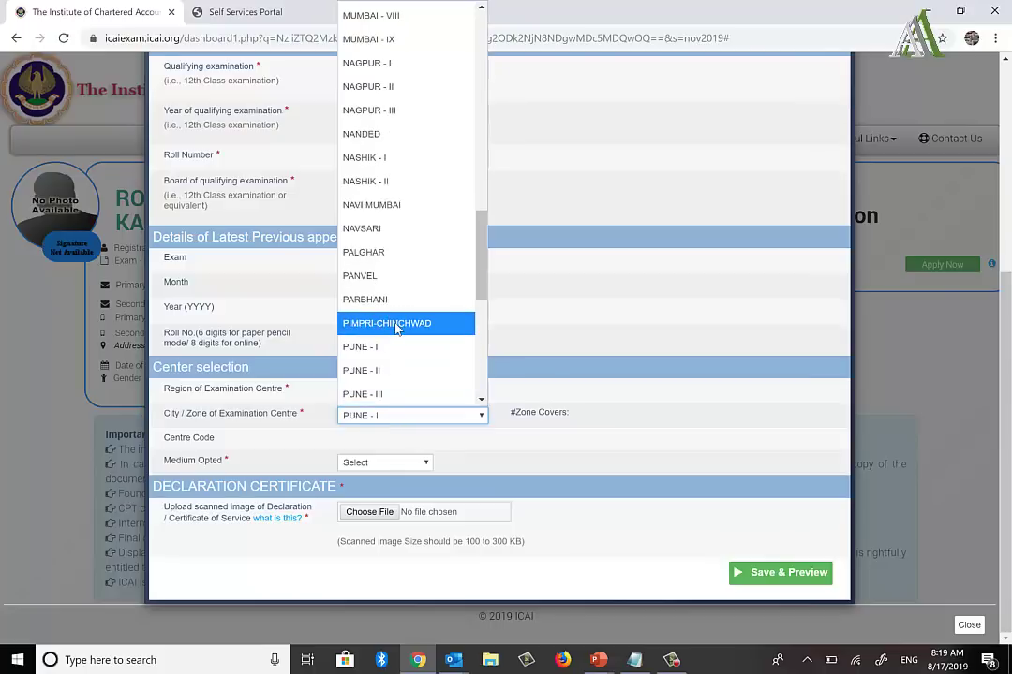
scroll(396, 328, up, 5)
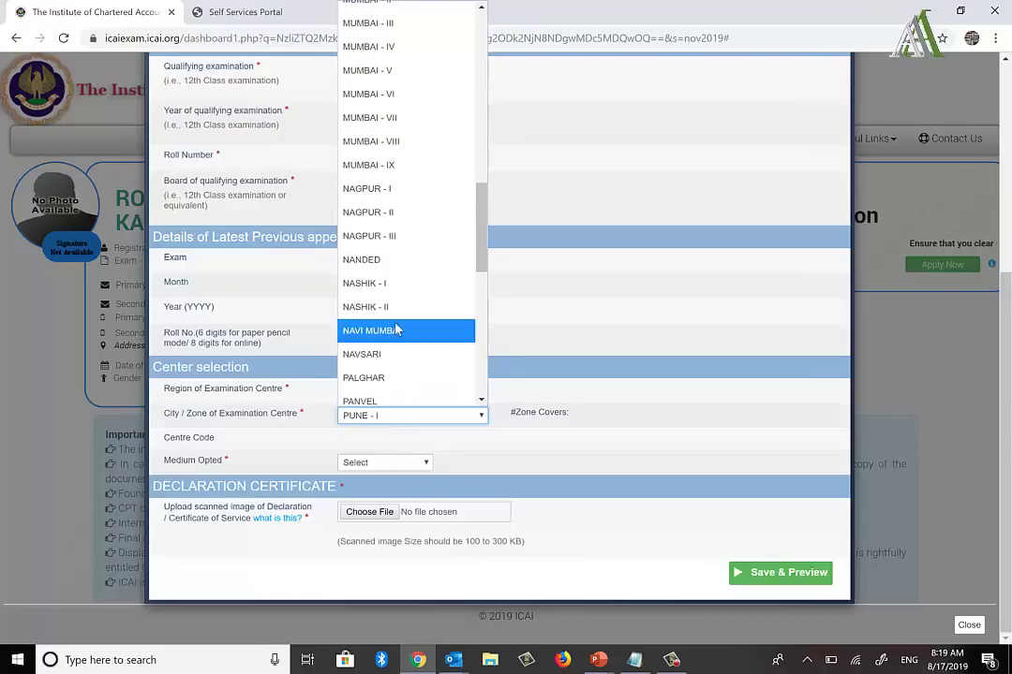
scroll(397, 328, up, 2)
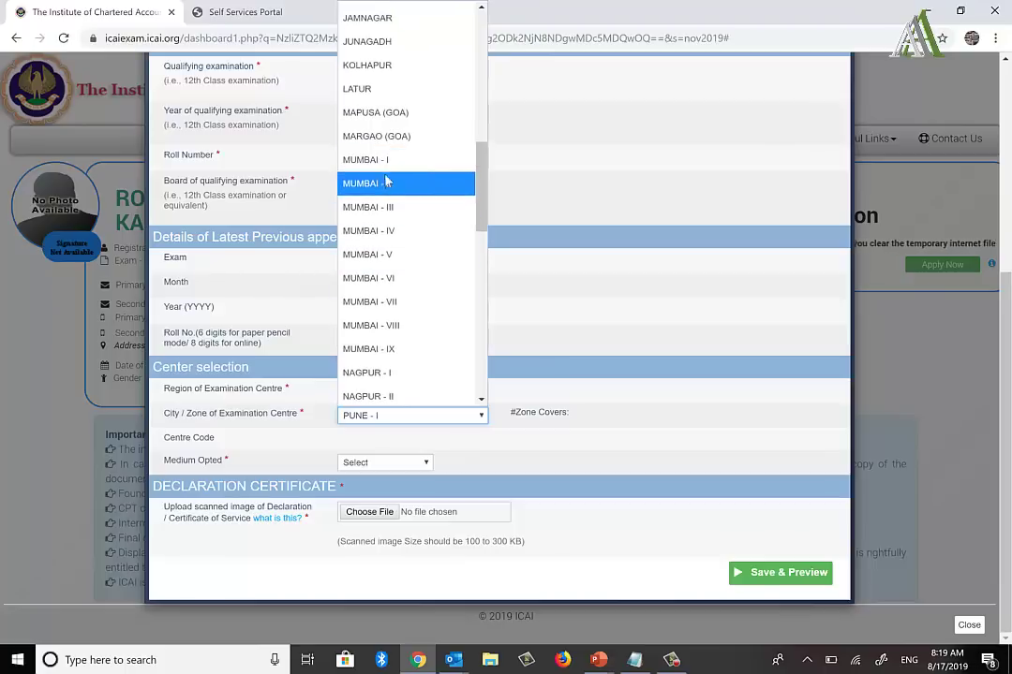
scroll(394, 356, down, 3)
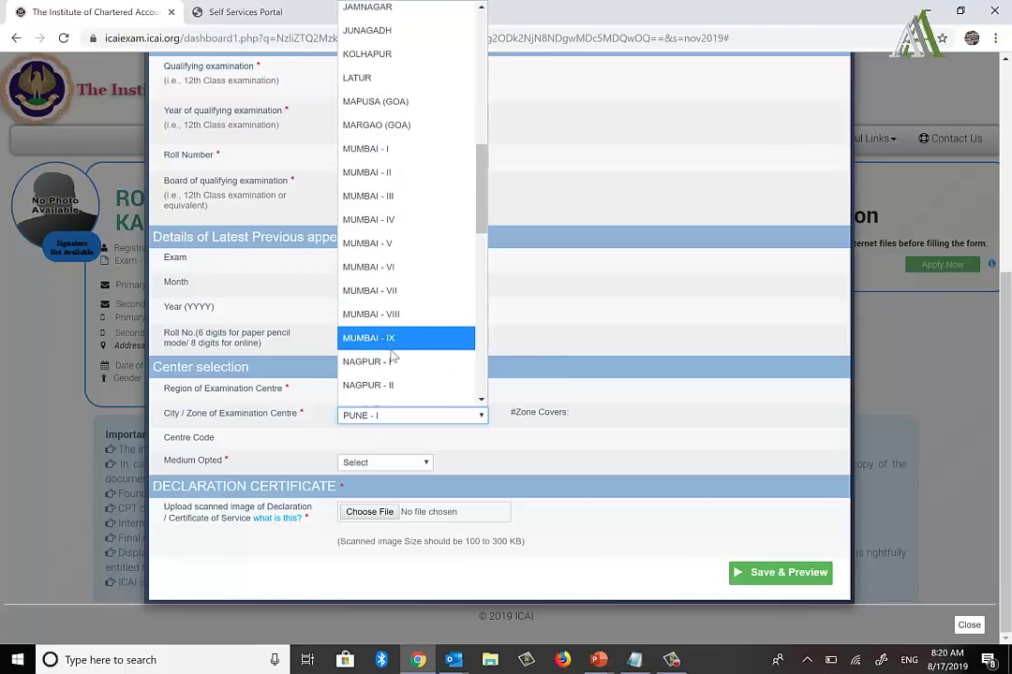
scroll(388, 245, down, 2)
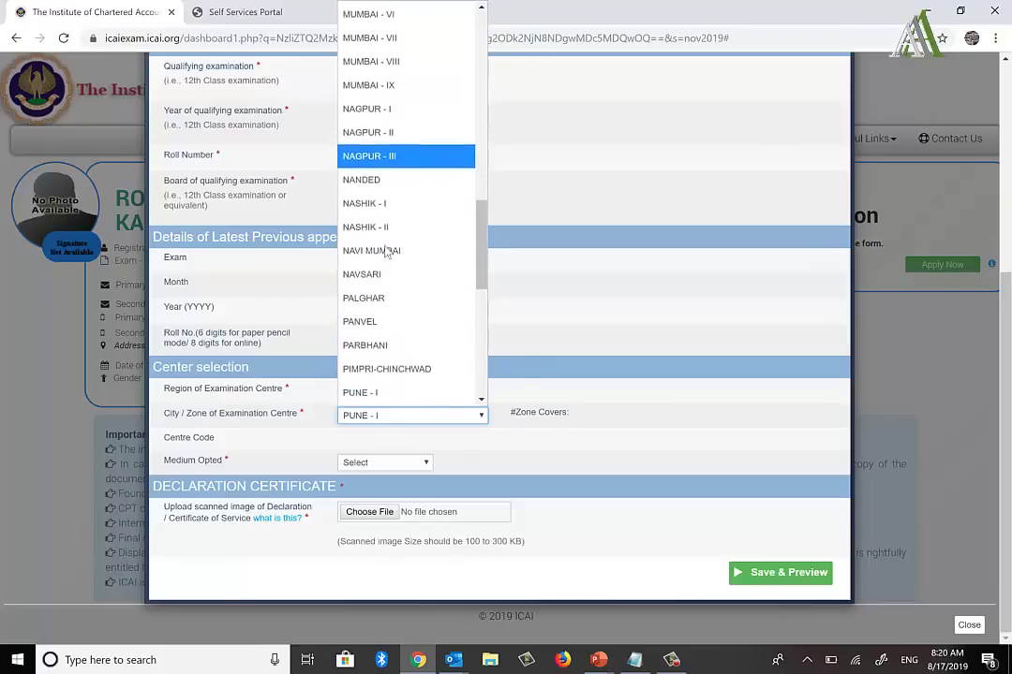
scroll(390, 229, down, 3)
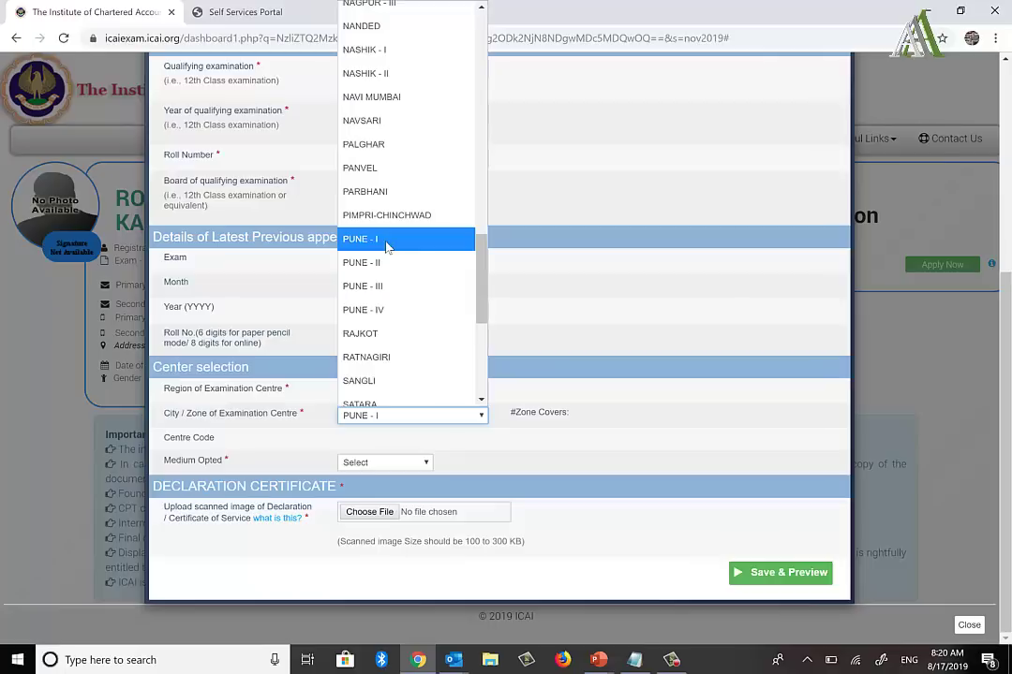
click(388, 240)
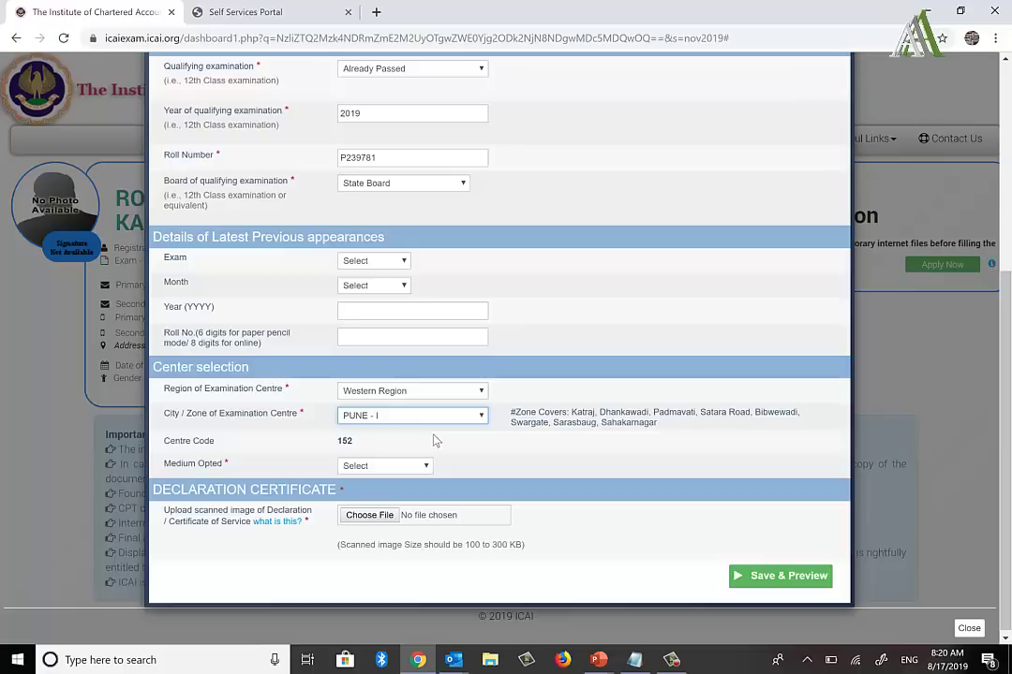
Step: Try PUNE - II and PUNE - IV, then settle on PIMPRI-CHINCHWAD, centre code 151
drag(511, 413, 670, 428)
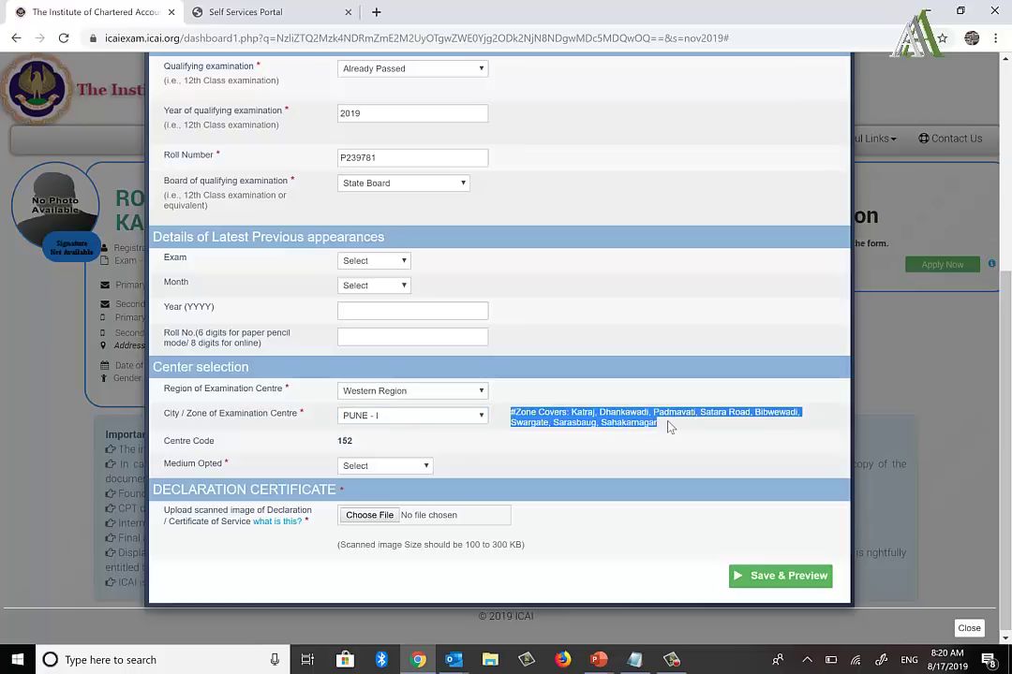
click(479, 416)
key(Down)
key(Return)
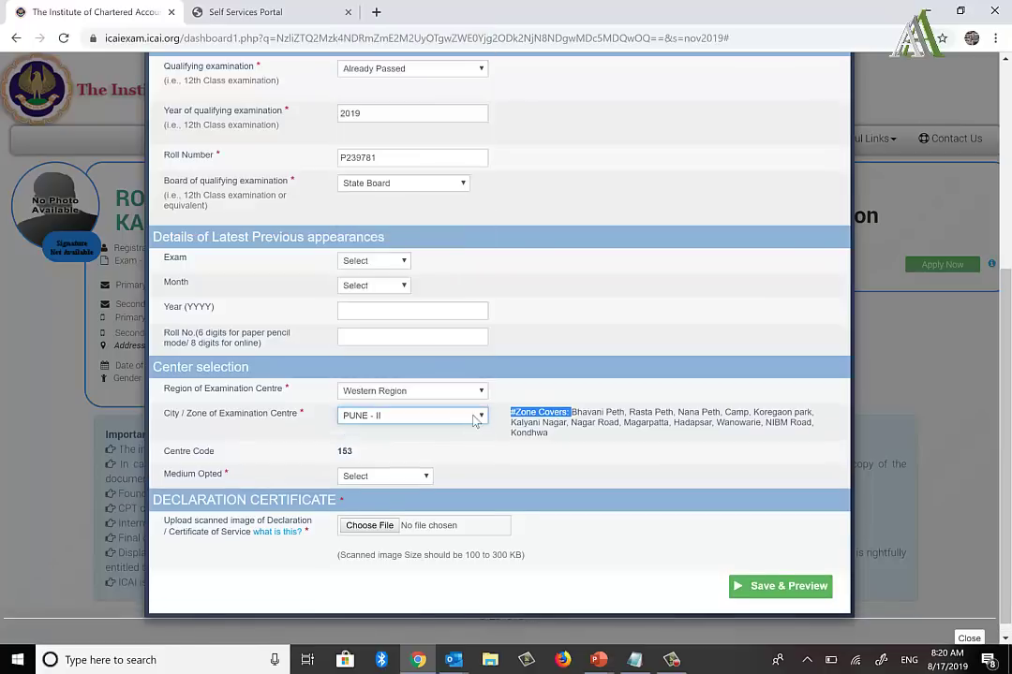
click(466, 418)
scroll(457, 410, down, 1)
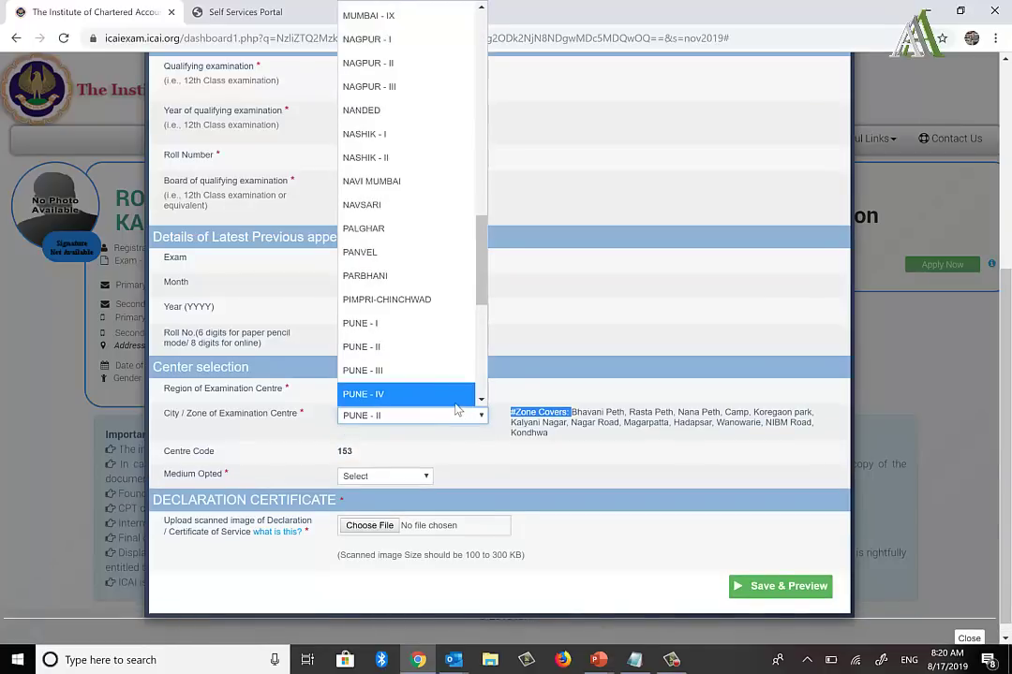
click(431, 386)
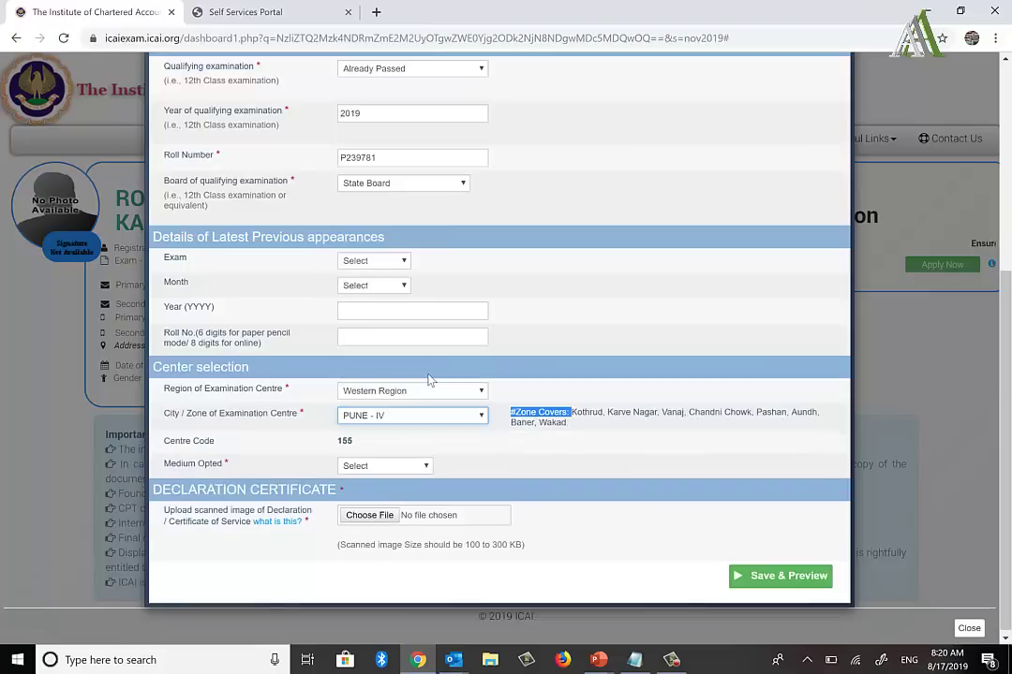
click(419, 423)
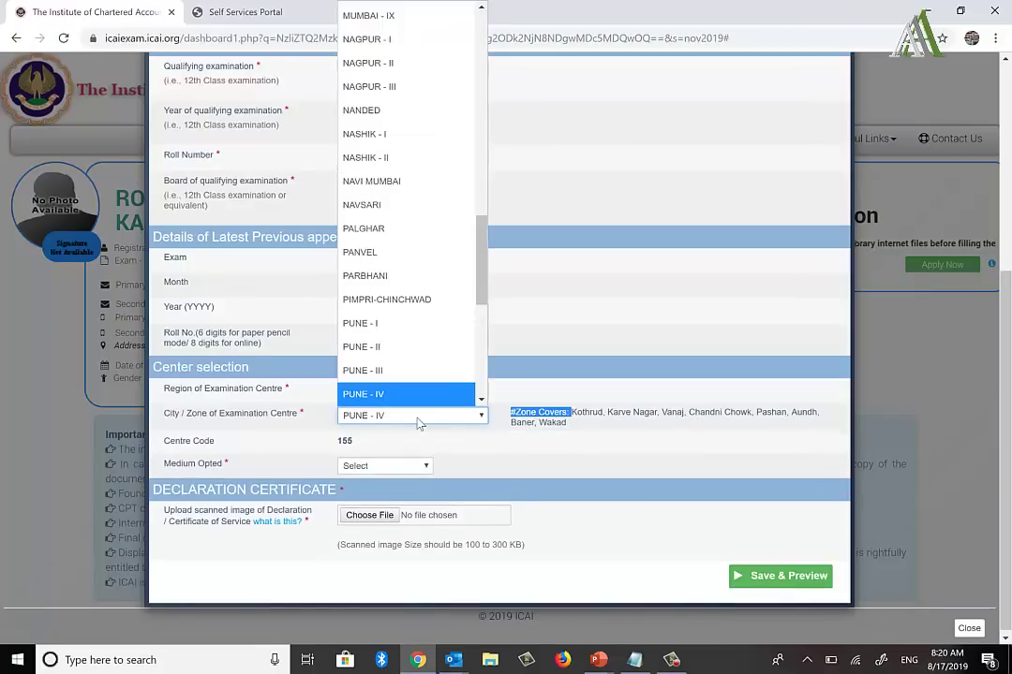
click(383, 299)
click(543, 311)
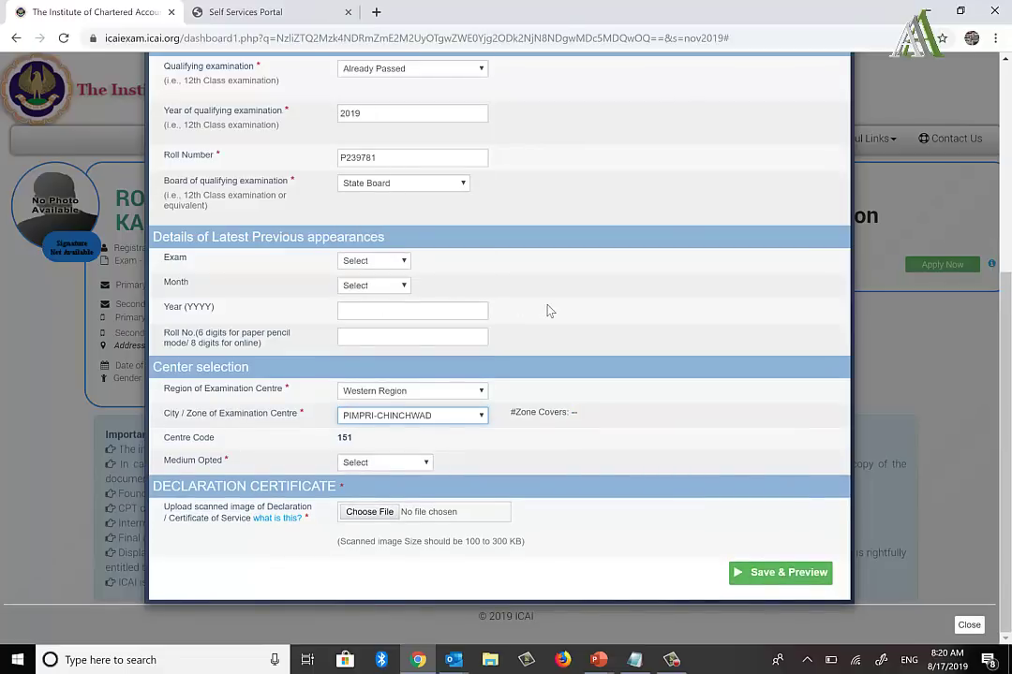
Step: Choose English as the exam medium and review the declaration certificate's image size note
click(373, 463)
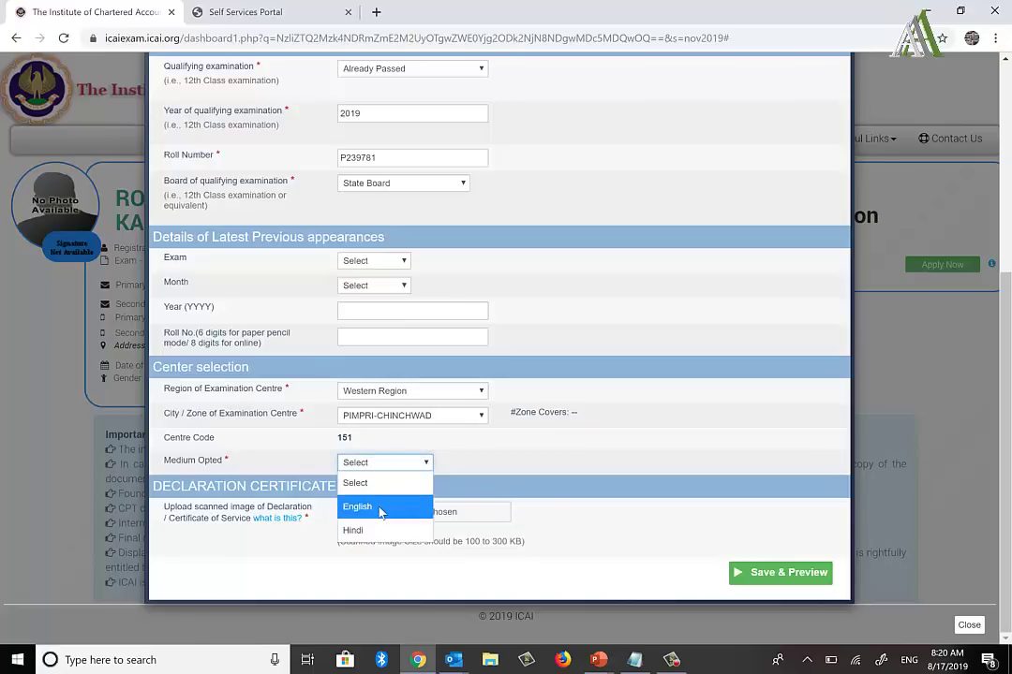
click(371, 508)
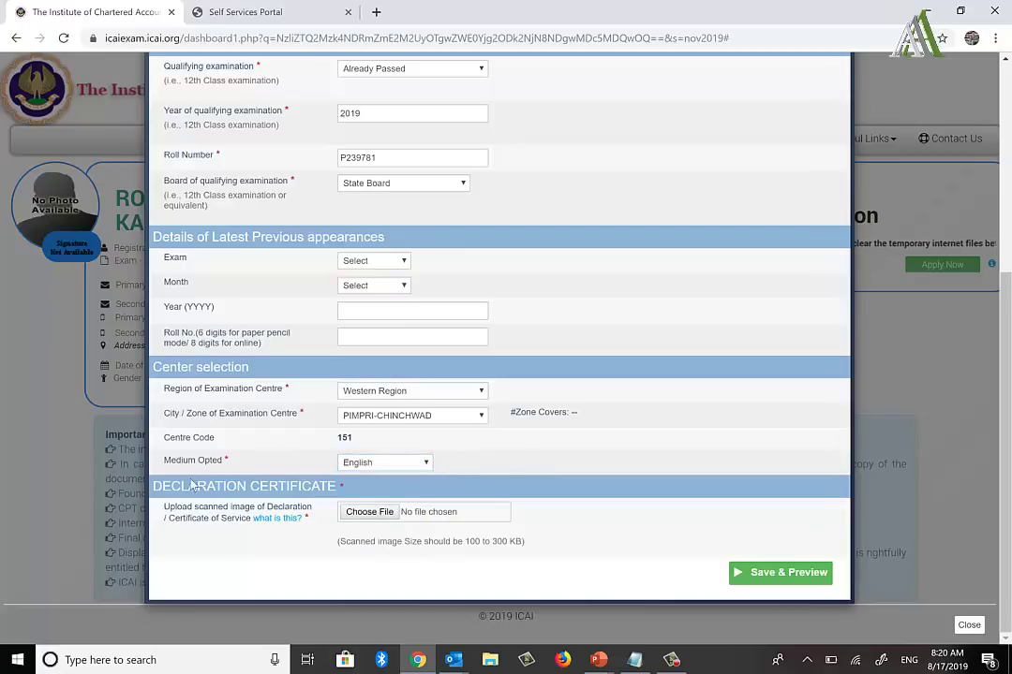
drag(181, 486, 335, 488)
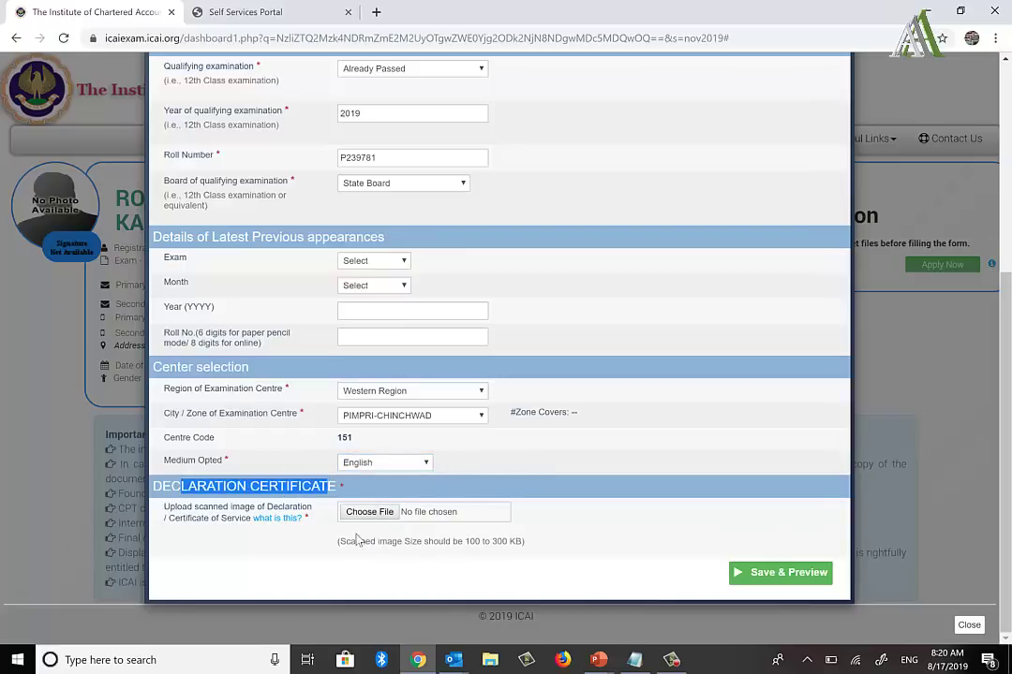
drag(340, 544, 527, 553)
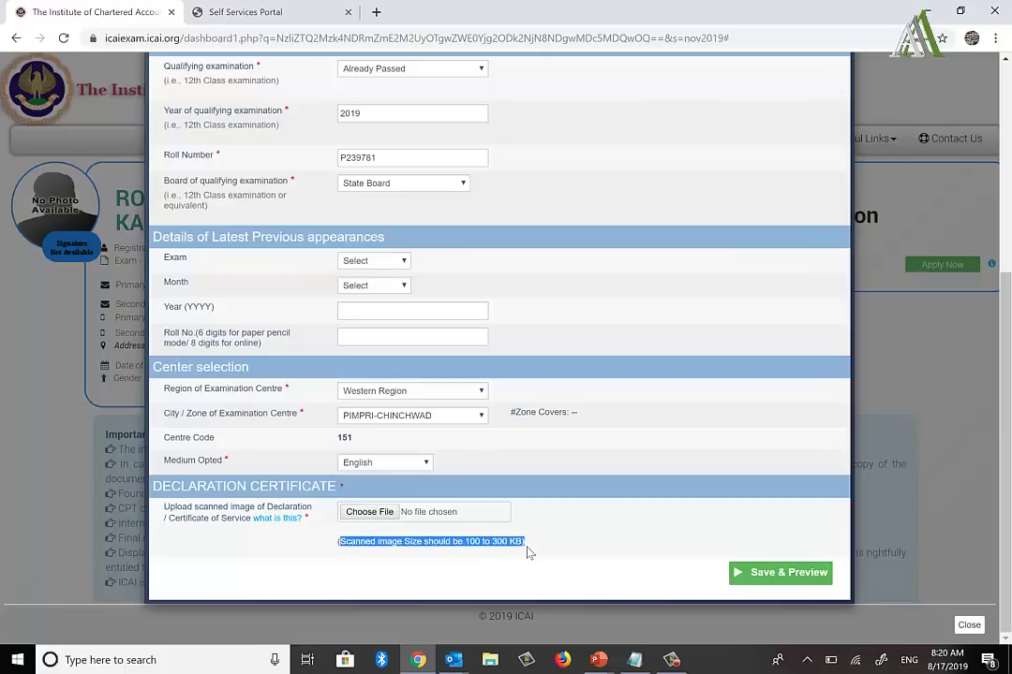
Step: Upload the scanned declaration certificate JPG and check that its thumbnail appears
click(373, 512)
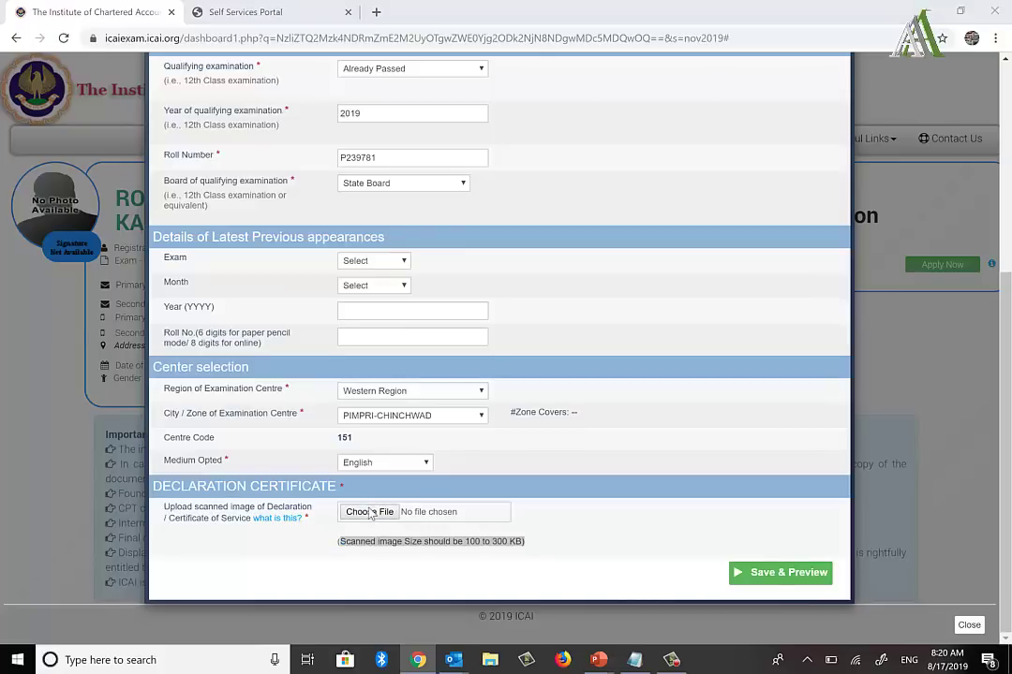
double_click(469, 474)
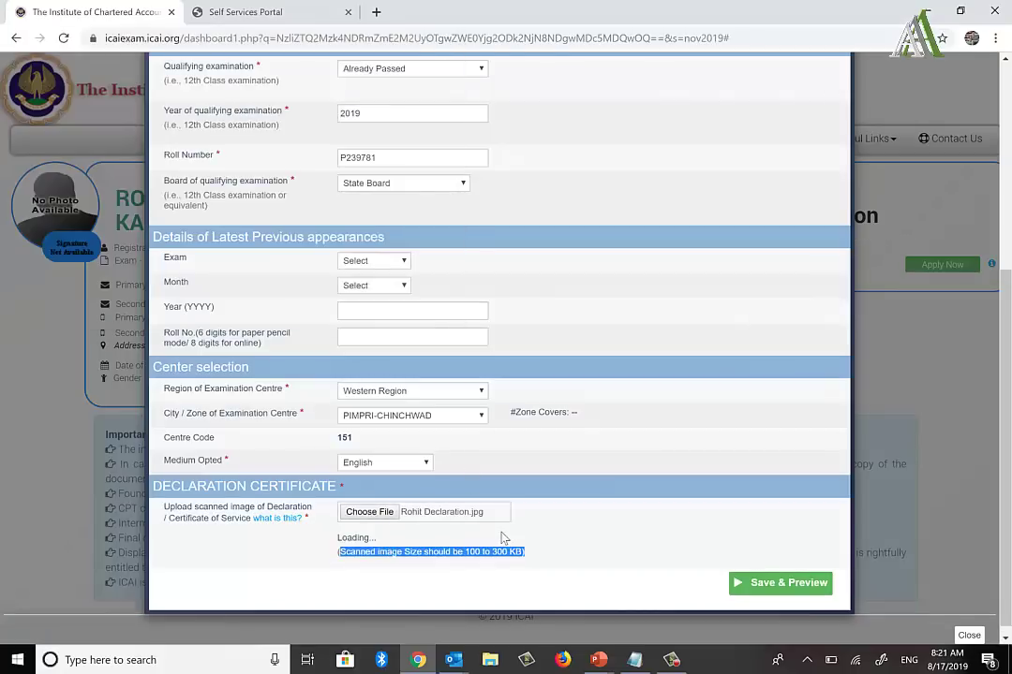
scroll(502, 538, down, 1)
scroll(502, 537, down, 1)
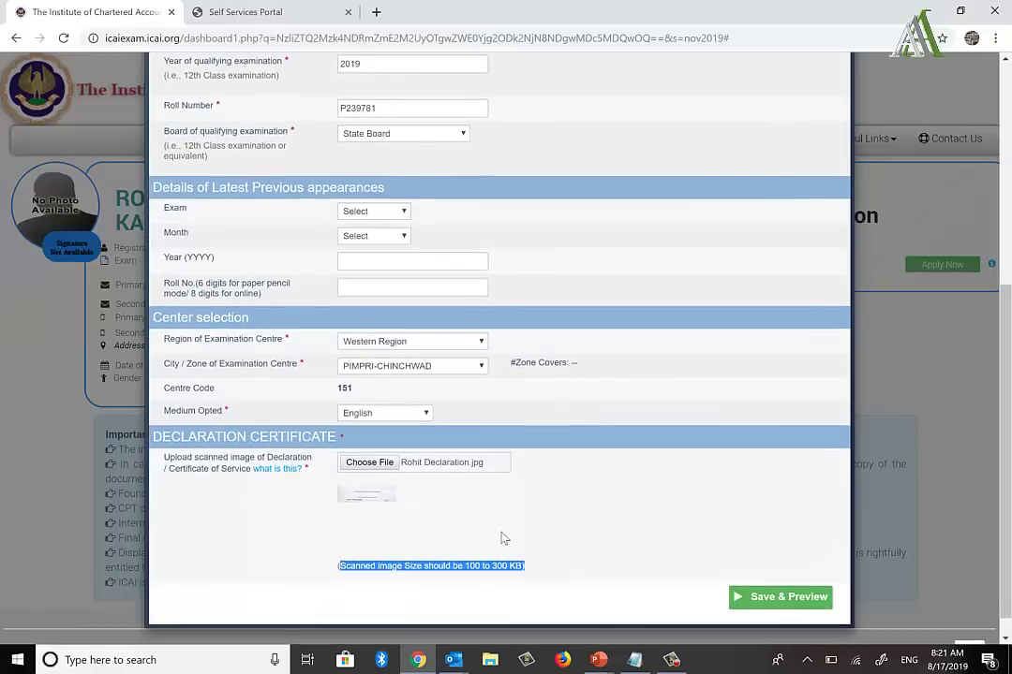
click(466, 543)
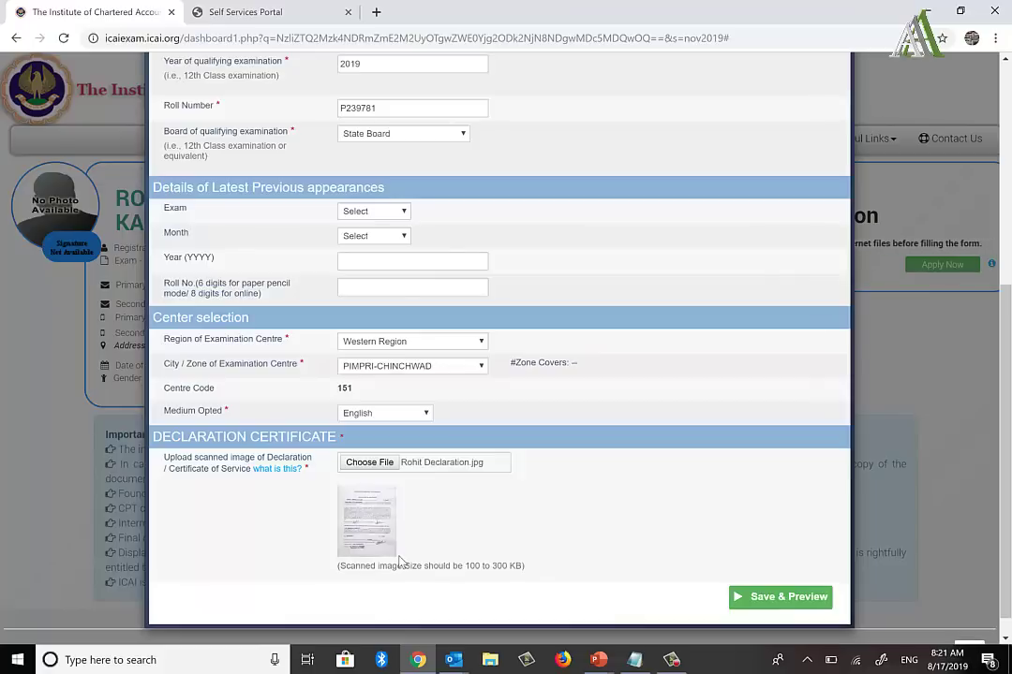
scroll(547, 517, up, 3)
scroll(547, 517, up, 2)
scroll(545, 516, down, 5)
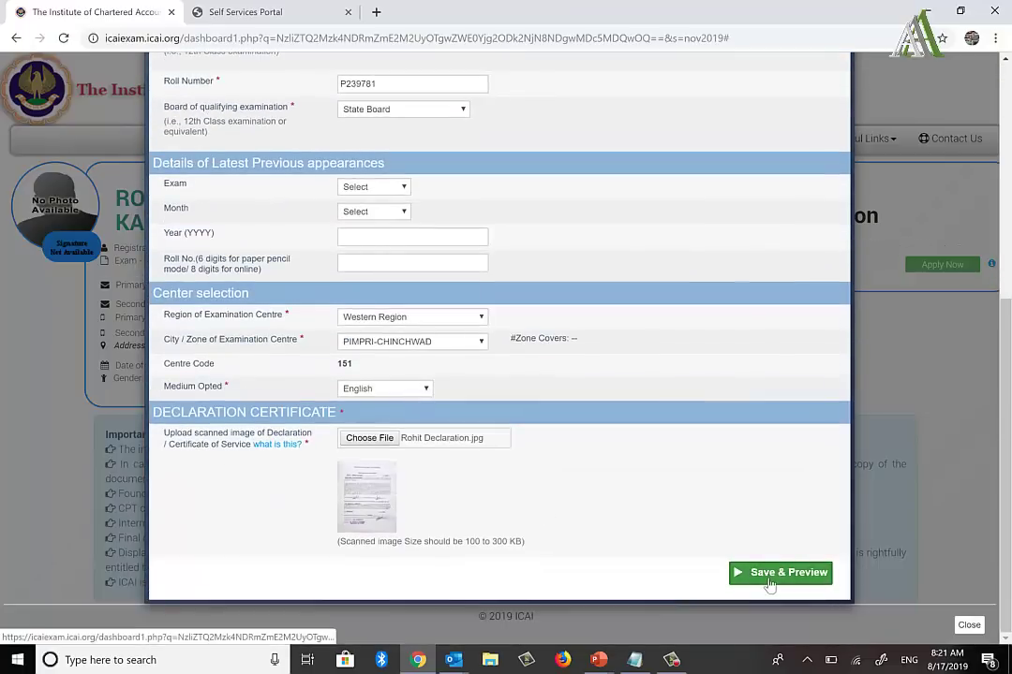
Step: Attempt Save & Preview and locate the Roll Number validation error
click(770, 583)
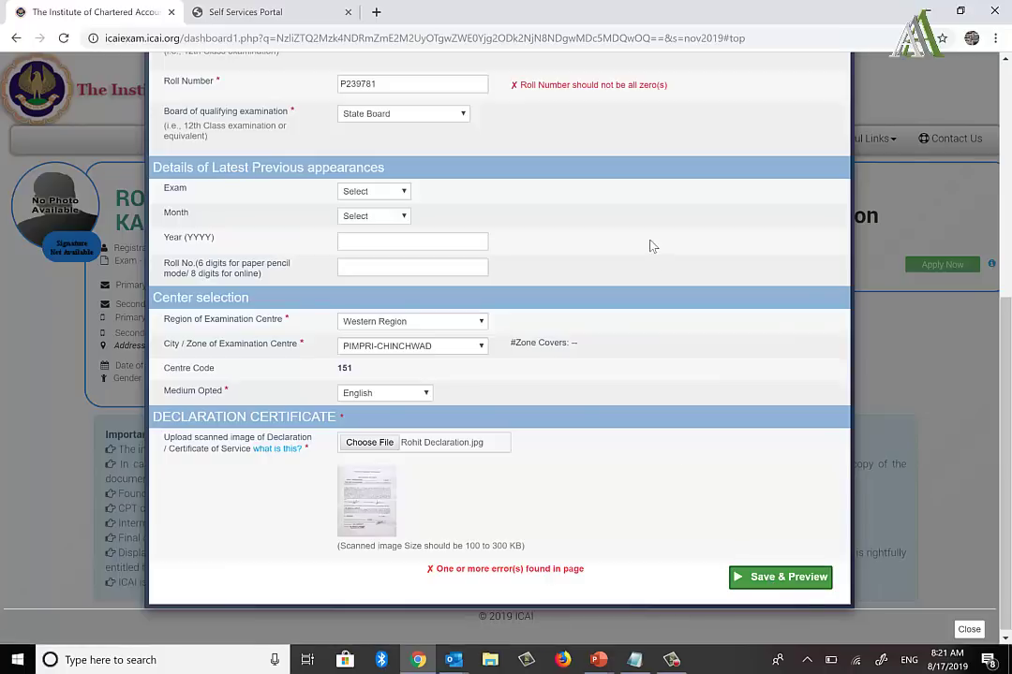
scroll(653, 245, up, 4)
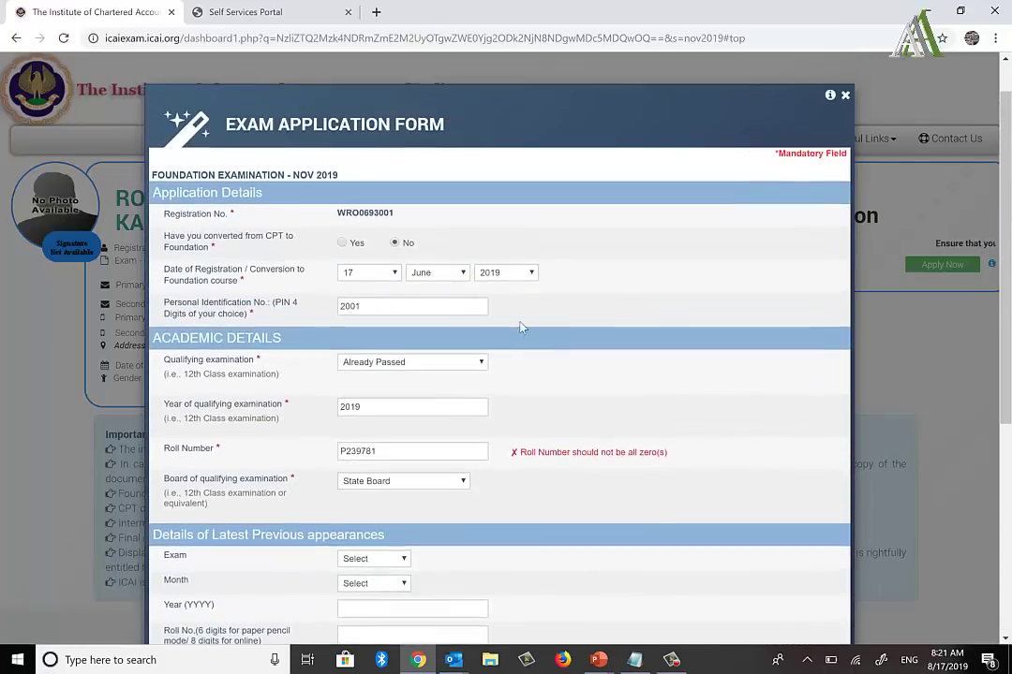
click(440, 453)
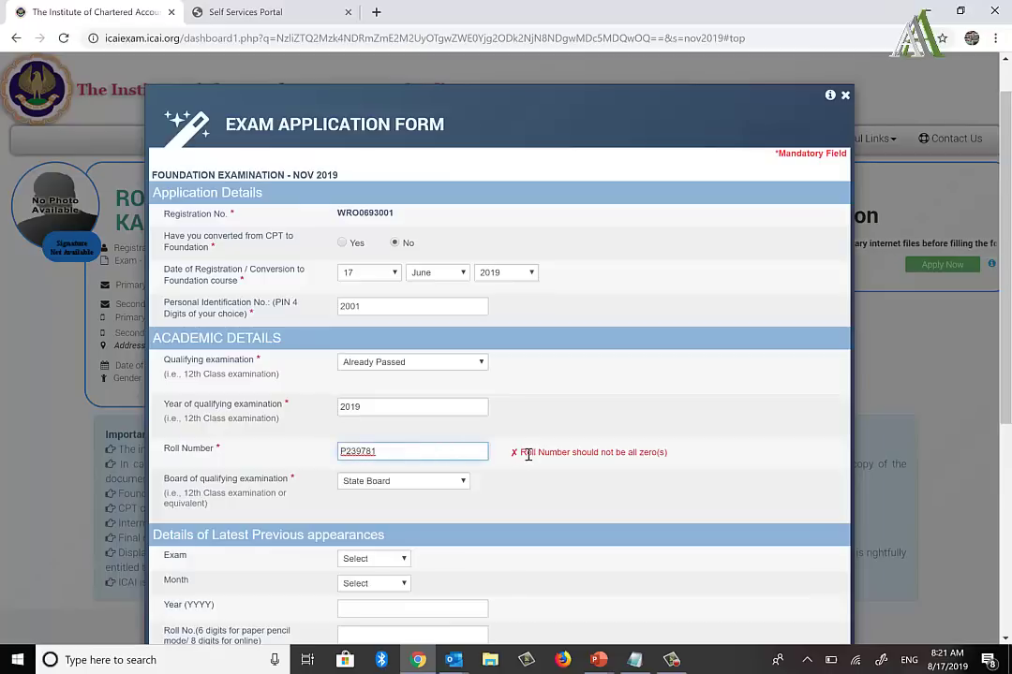
drag(521, 453, 637, 455)
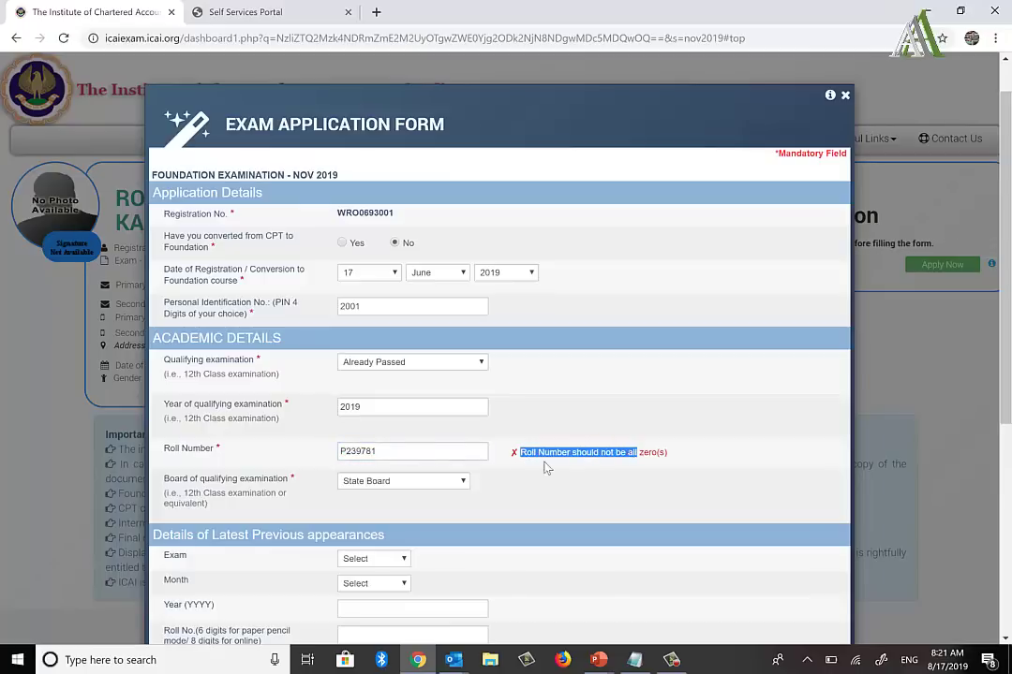
double_click(411, 447)
Step: Re-enter the roll number as digits only and save to open the preview
key(alt+Tab)
key(alt+Tab)
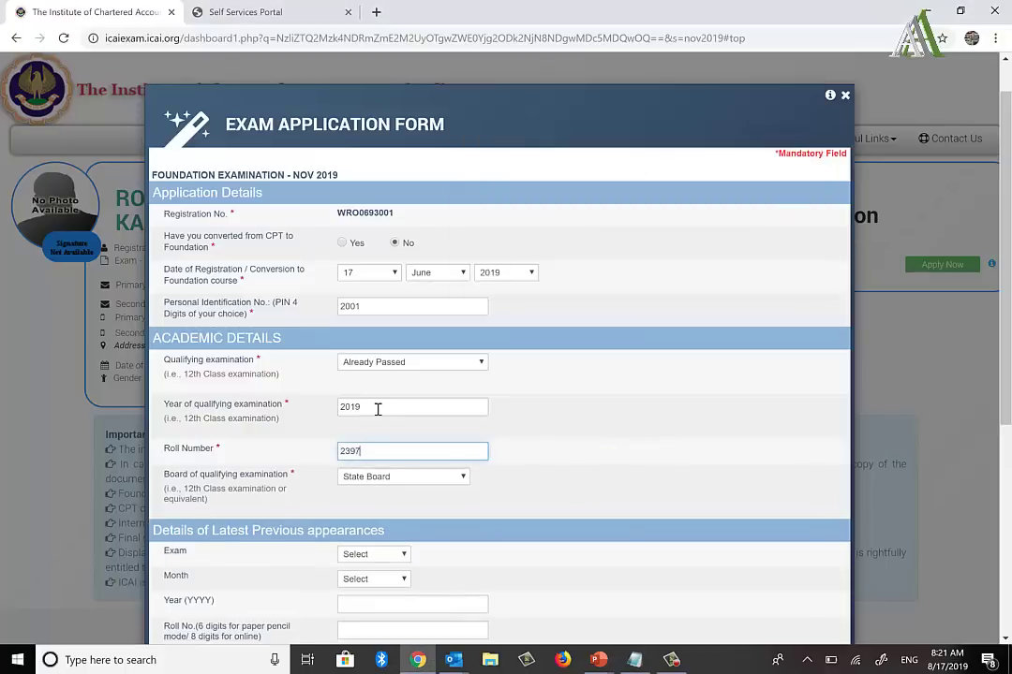
scroll(377, 410, down, 2)
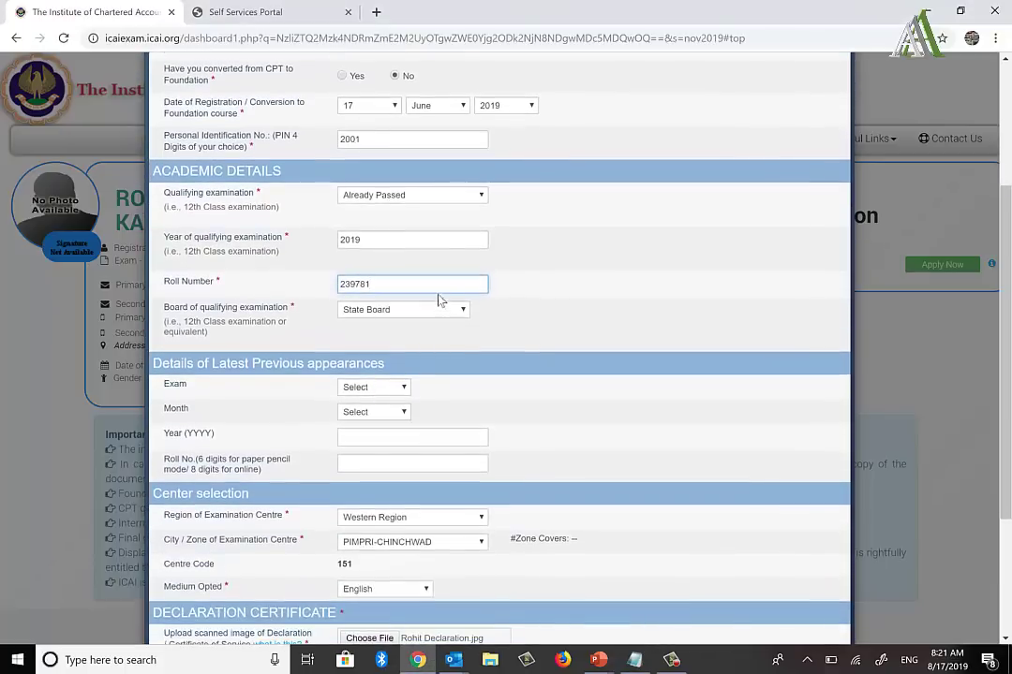
scroll(507, 351, down, 2)
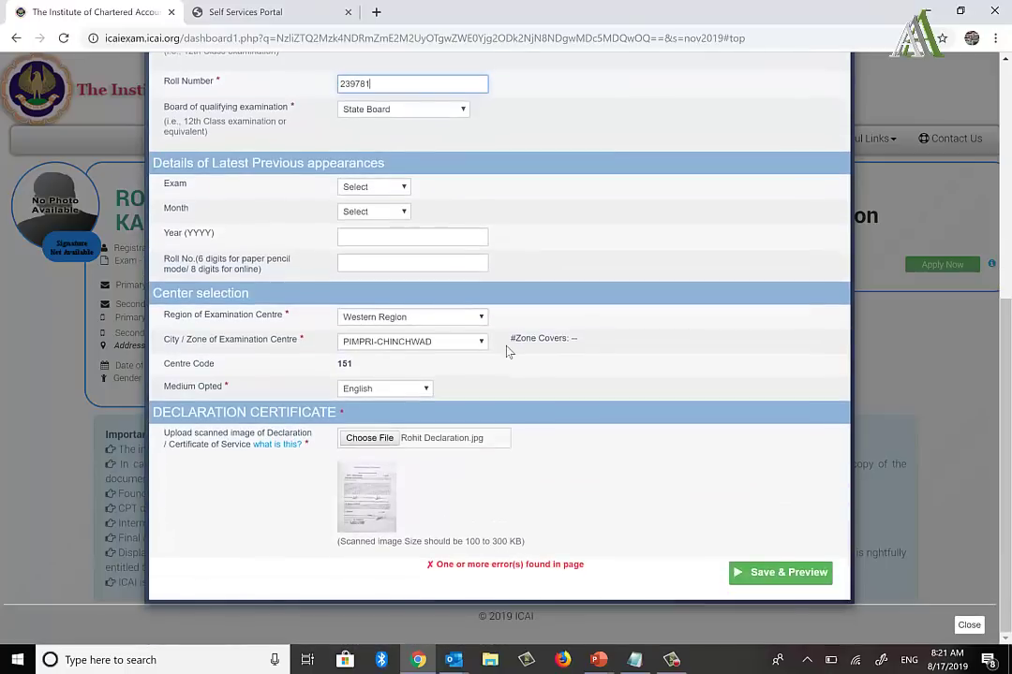
click(768, 570)
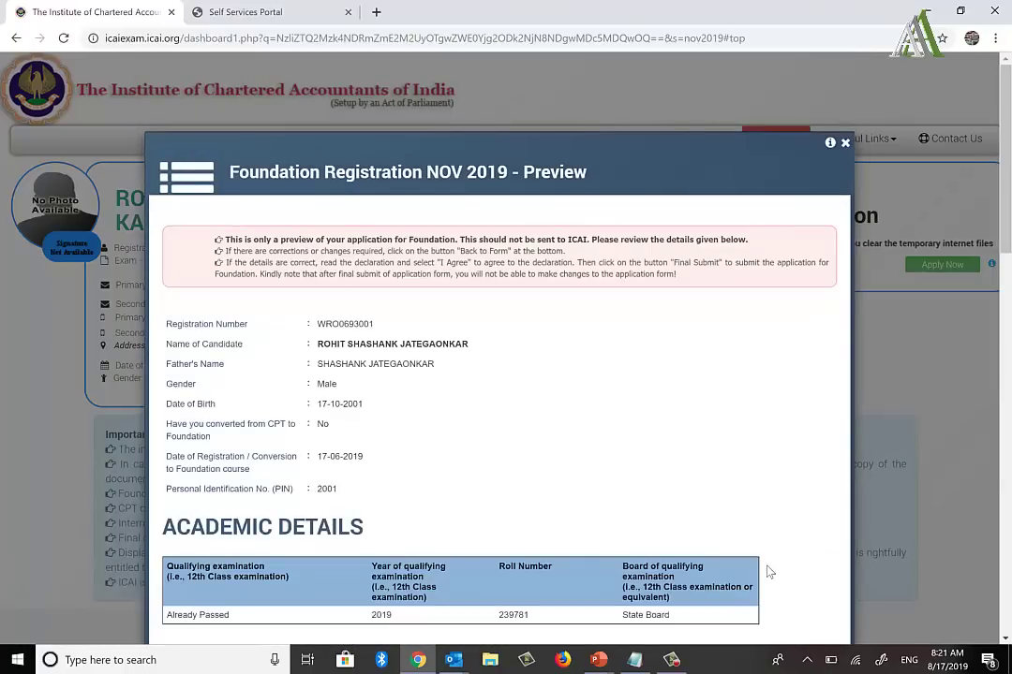
Step: Verify registration date 17-06-2019, PIN 2001 and qualifying year 2019 in the preview
scroll(616, 463, down, 2)
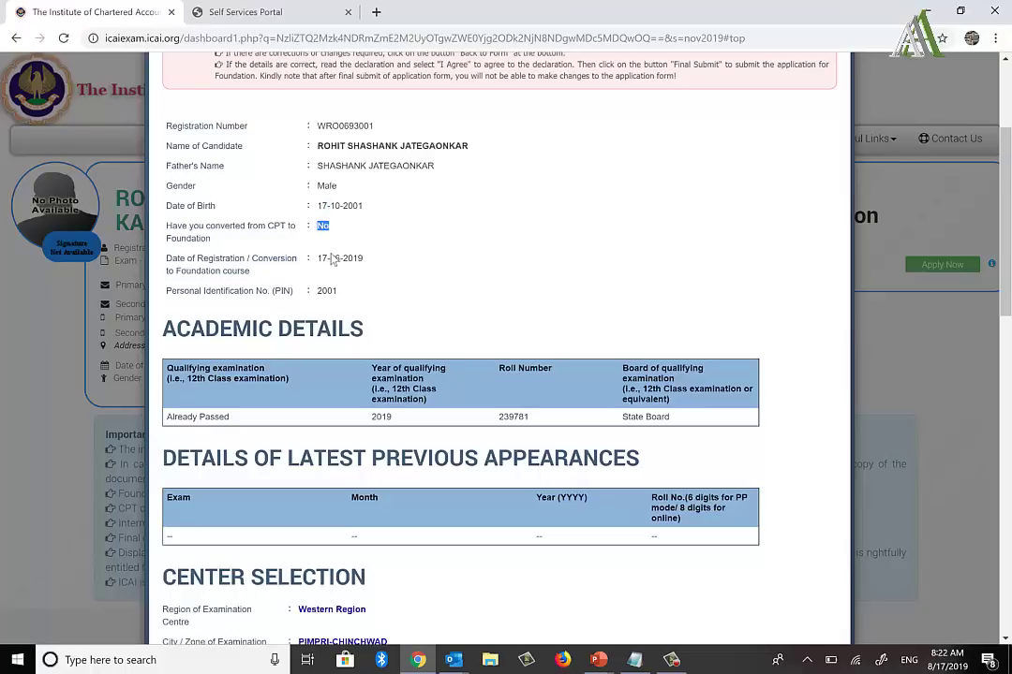
click(326, 259)
triple_click(327, 260)
double_click(326, 290)
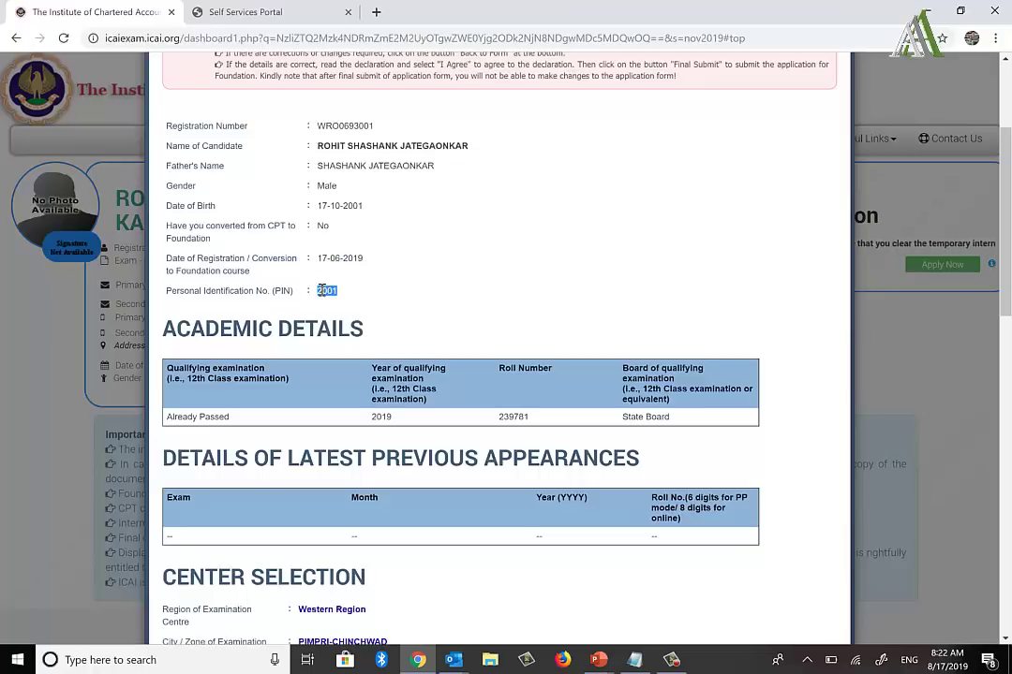
scroll(323, 291, down, 2)
scroll(323, 291, down, 1)
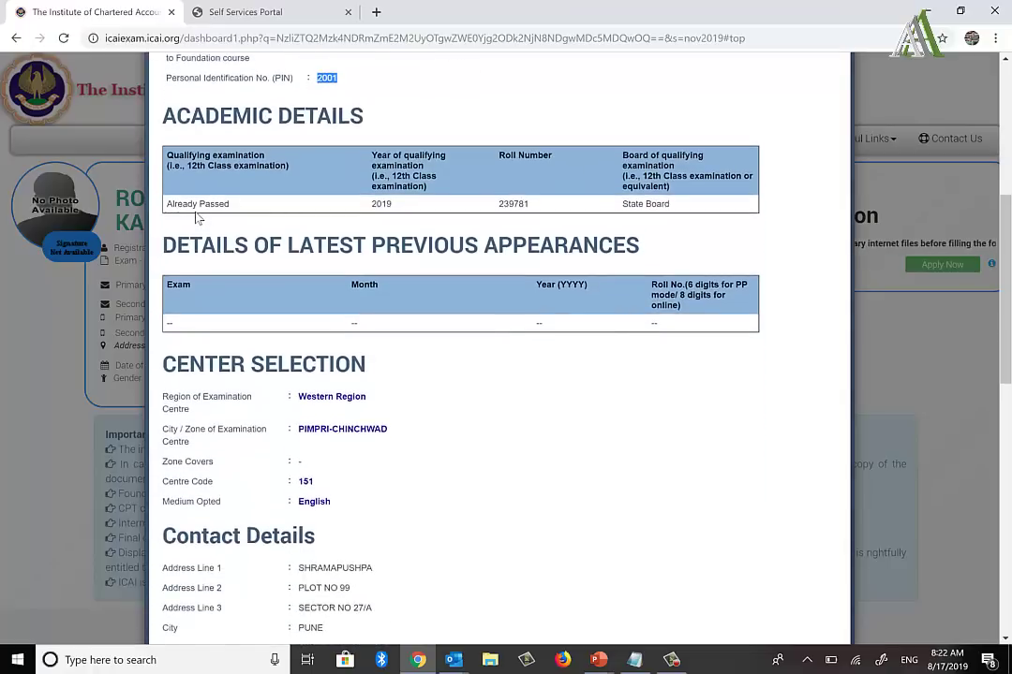
click(198, 206)
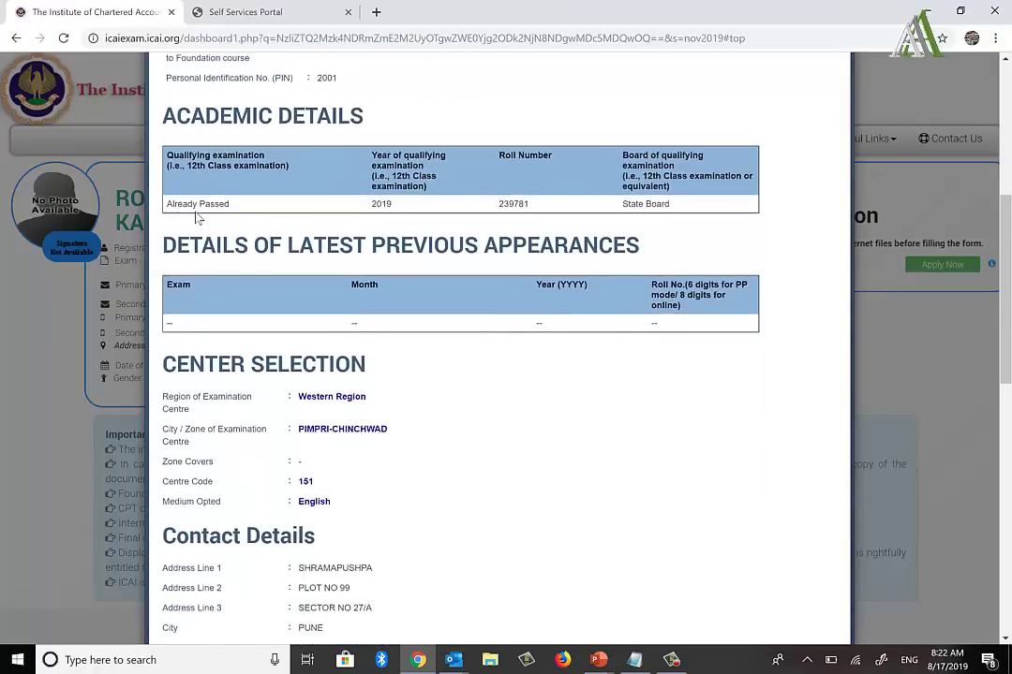
double_click(380, 204)
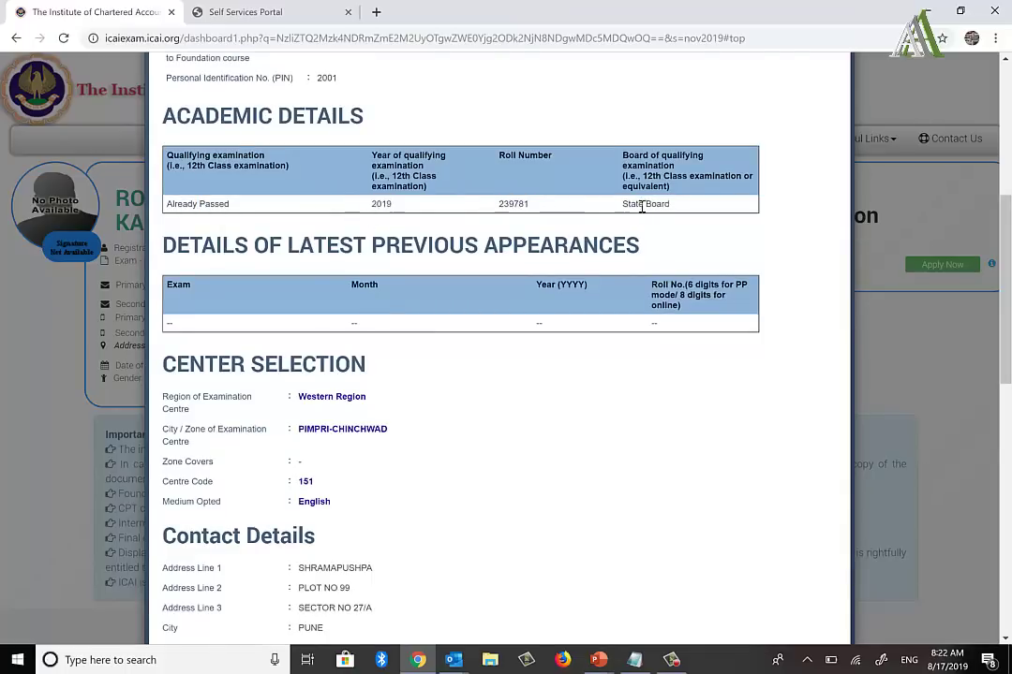
Step: Verify centre PIMPRI-CHINCHWAD, medium English and the 1500 INR exam fee
scroll(316, 419, down, 2)
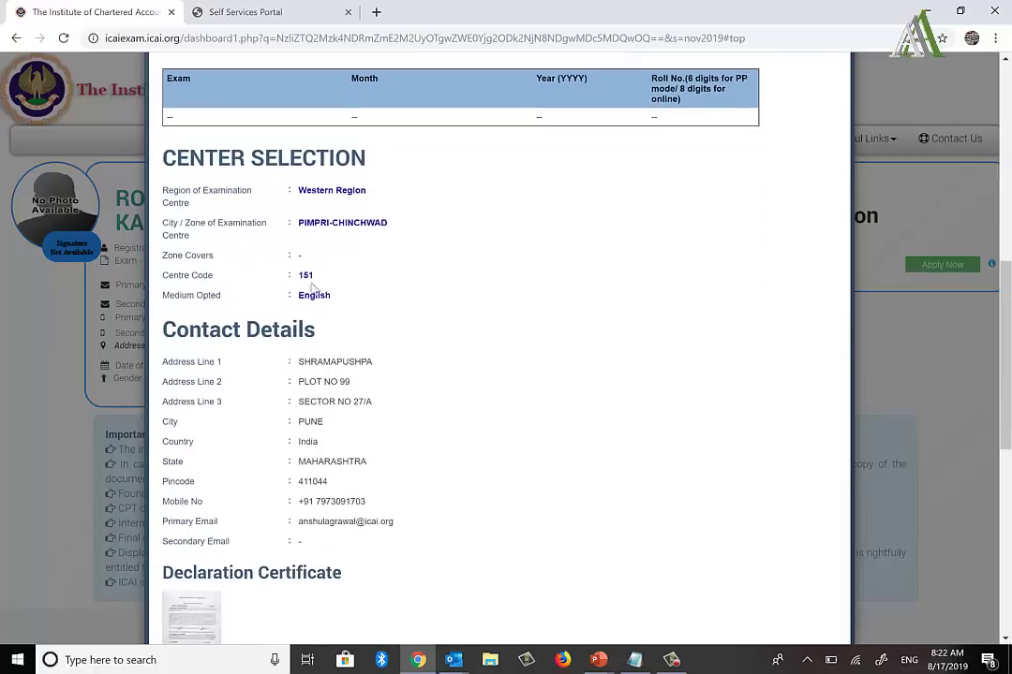
triple_click(314, 223)
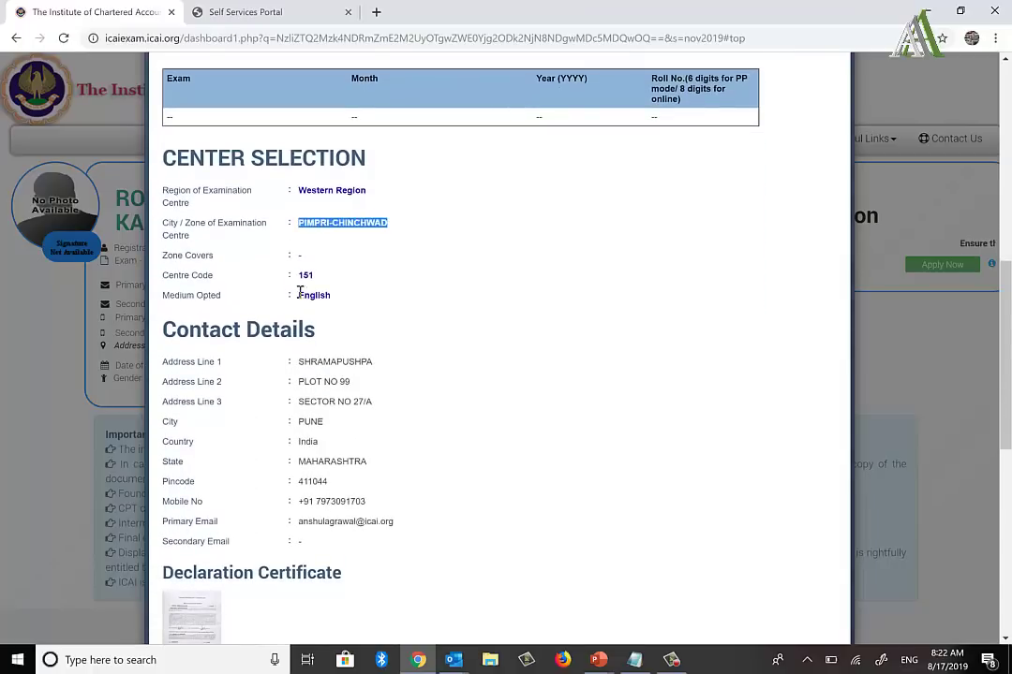
drag(299, 295, 333, 298)
scroll(332, 299, down, 5)
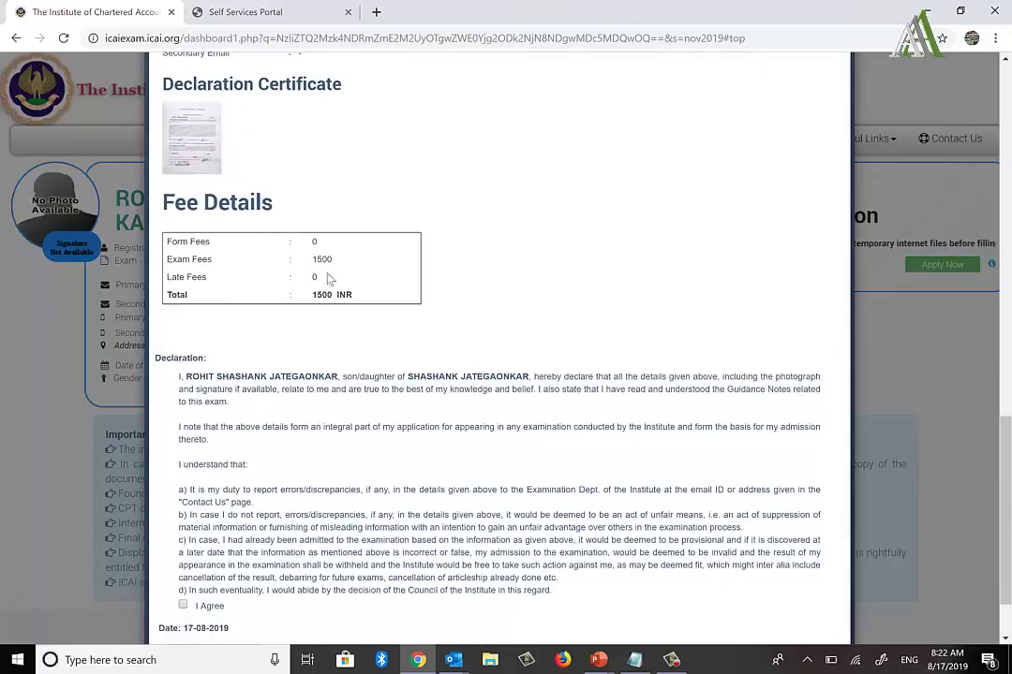
drag(316, 260, 344, 262)
scroll(343, 262, down, 1)
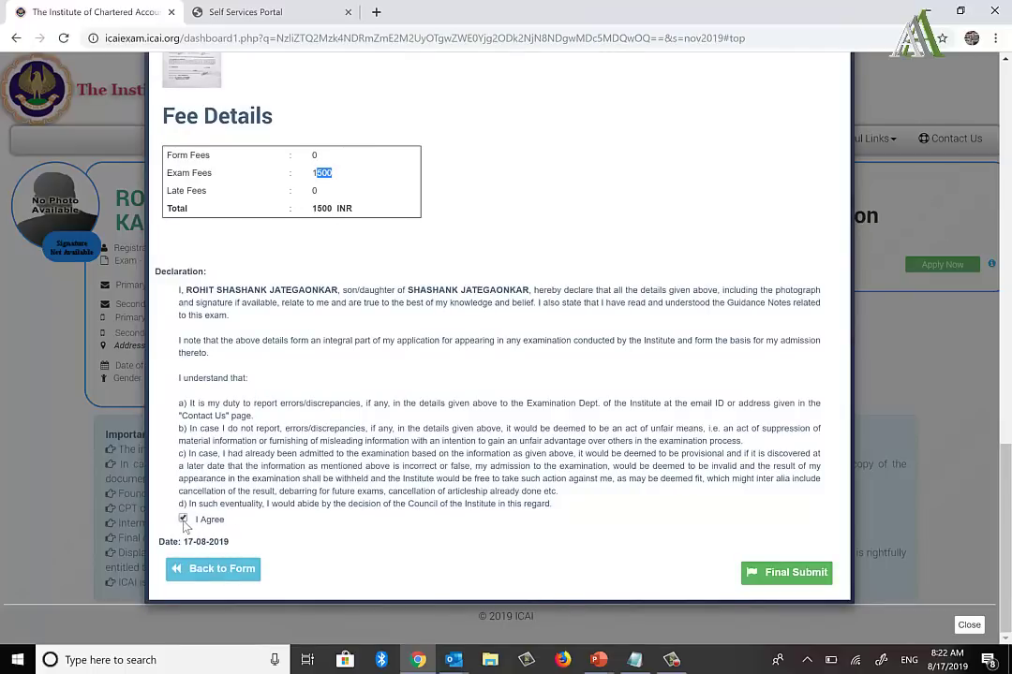
Step: Final-submit the application, confirm it, and proceed to pay the INR 1500 fee
click(792, 581)
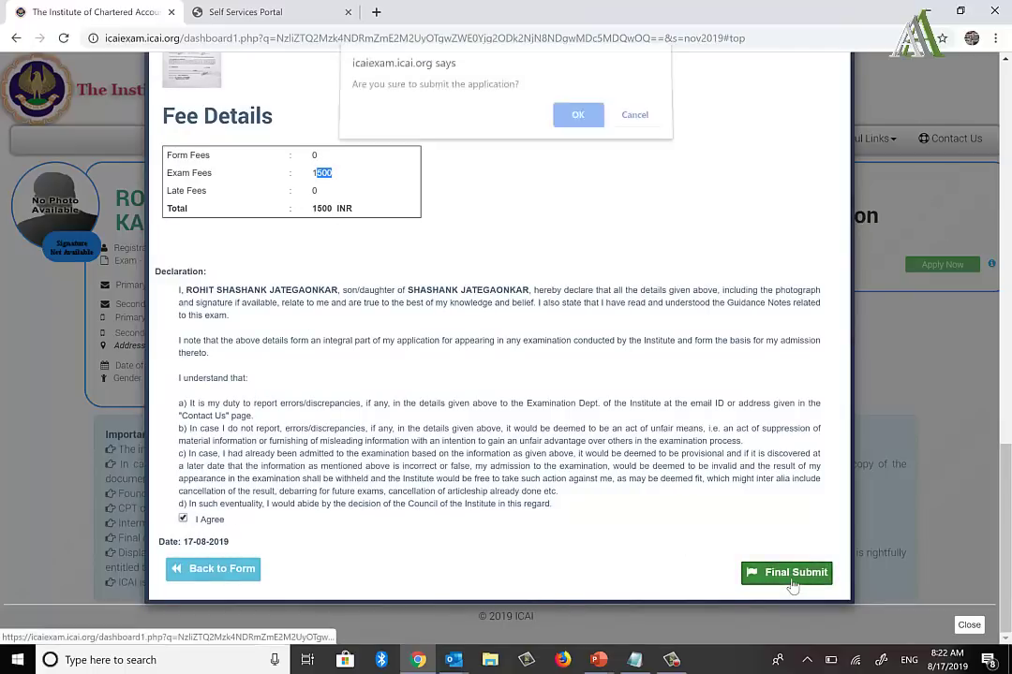
click(577, 123)
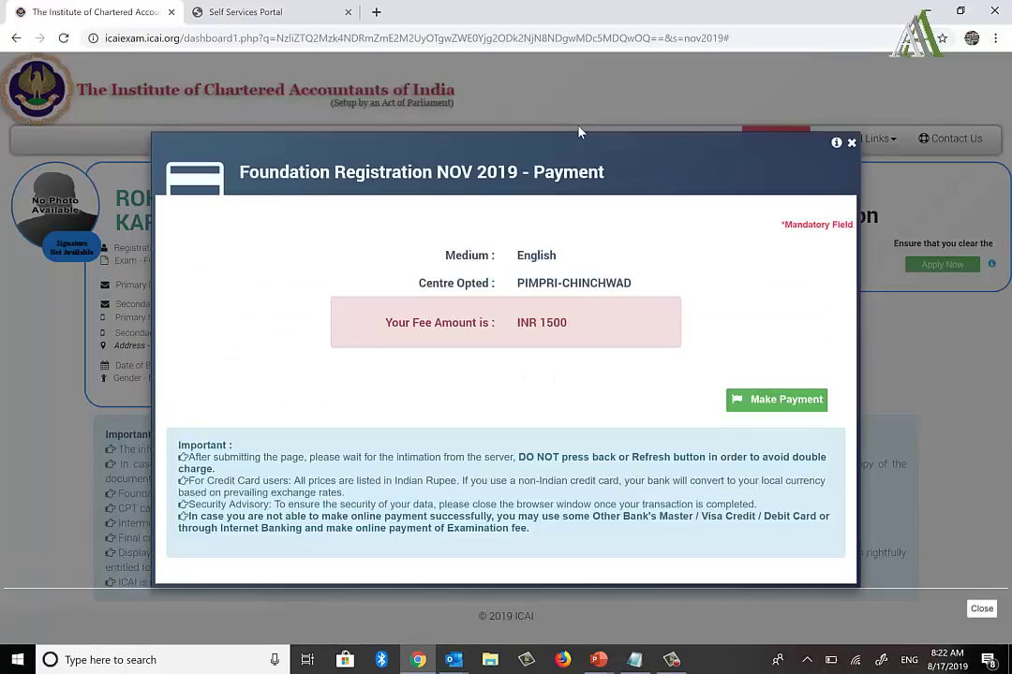
click(764, 403)
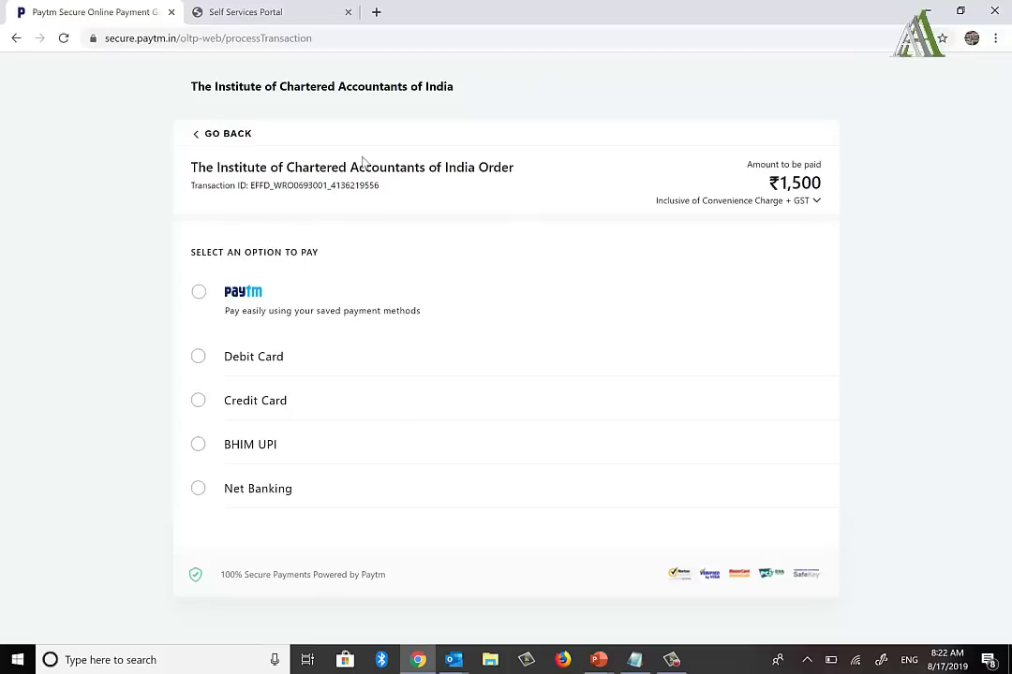
Step: Look through the saved Paytm, debit card, credit card, BHIM UPI and net banking options
click(199, 295)
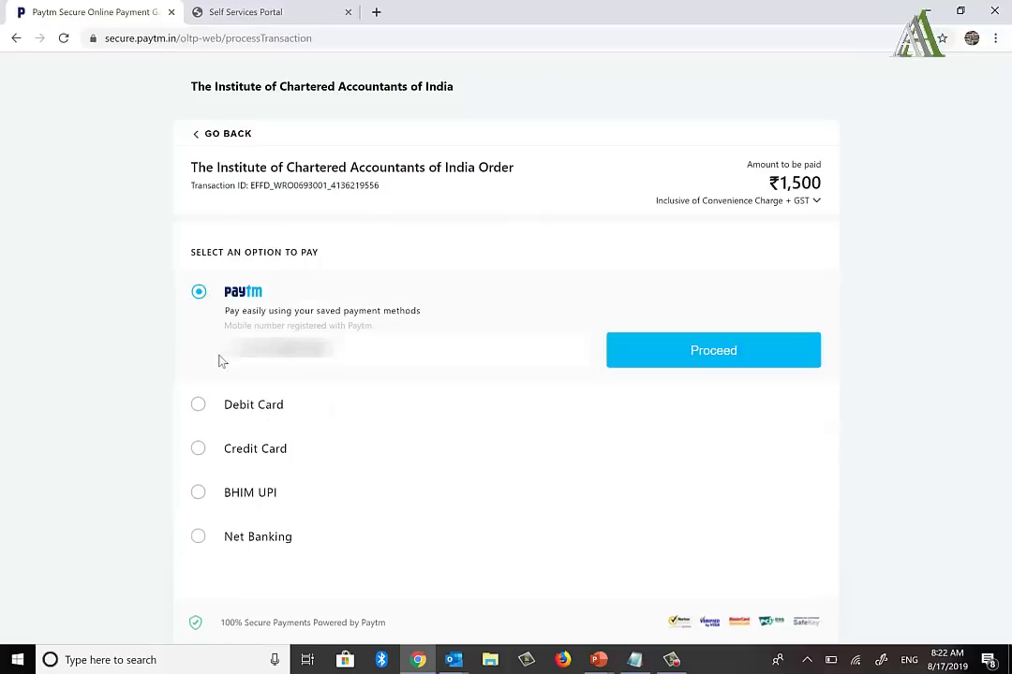
click(199, 406)
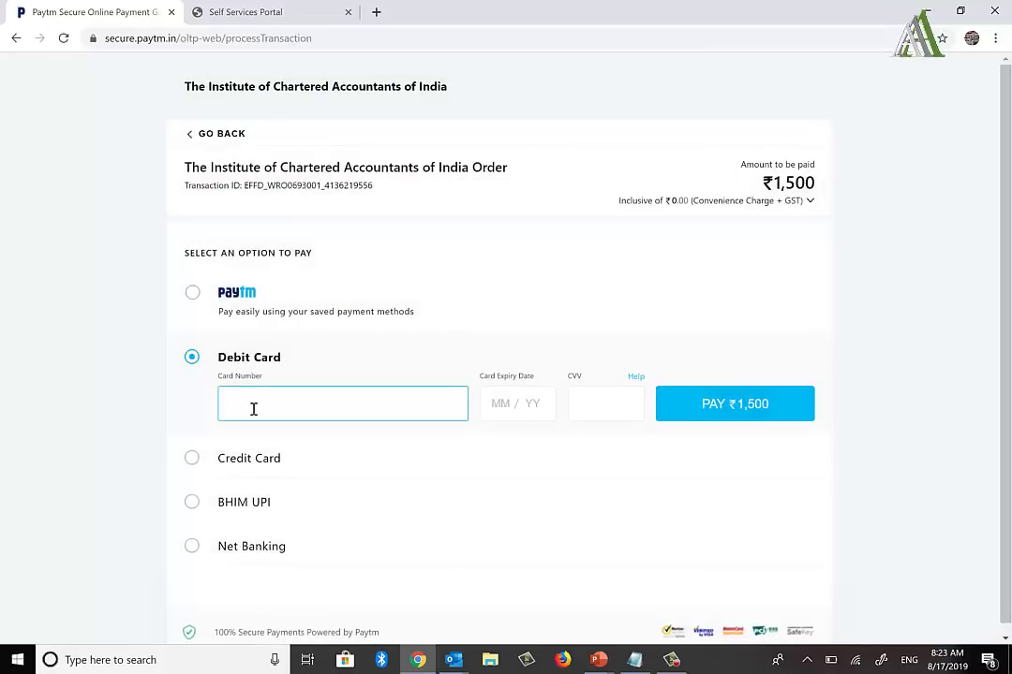
click(194, 460)
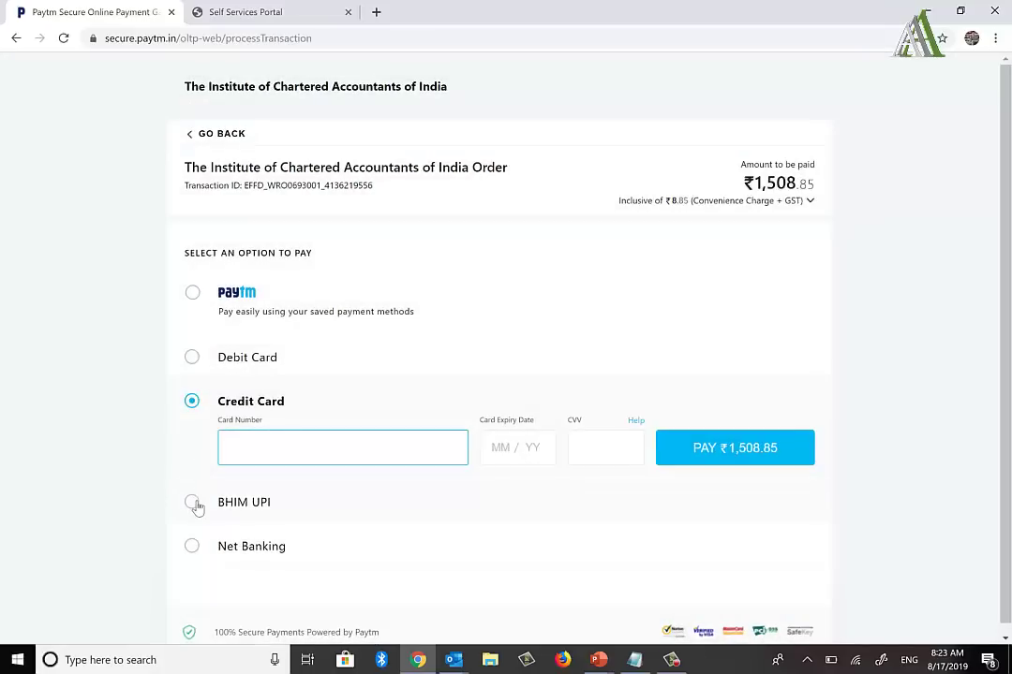
click(197, 507)
click(198, 515)
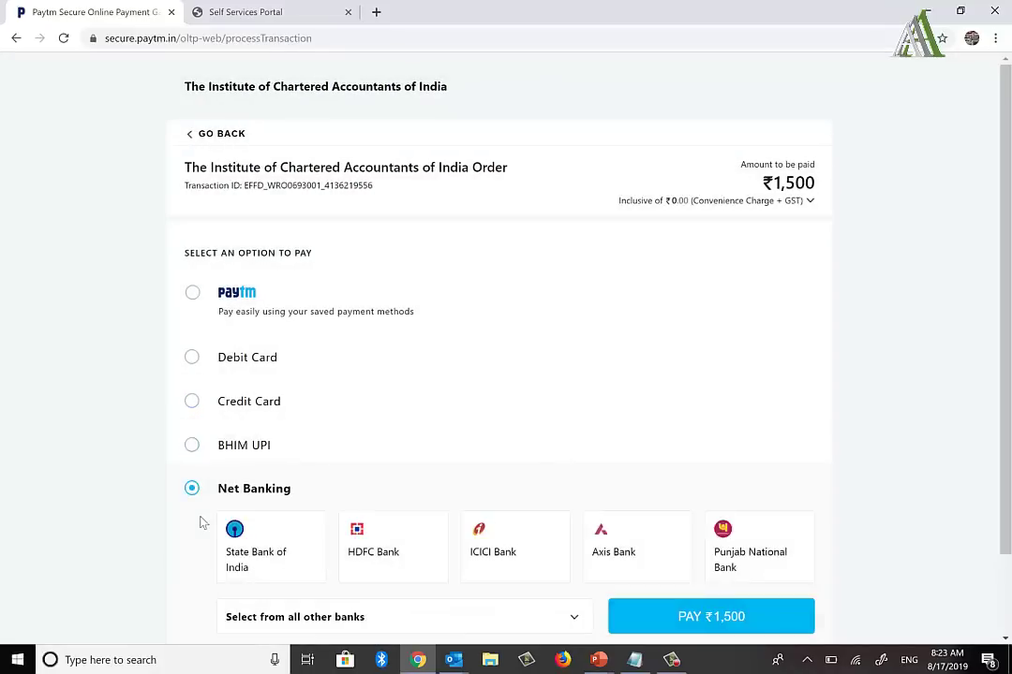
scroll(405, 439, down, 2)
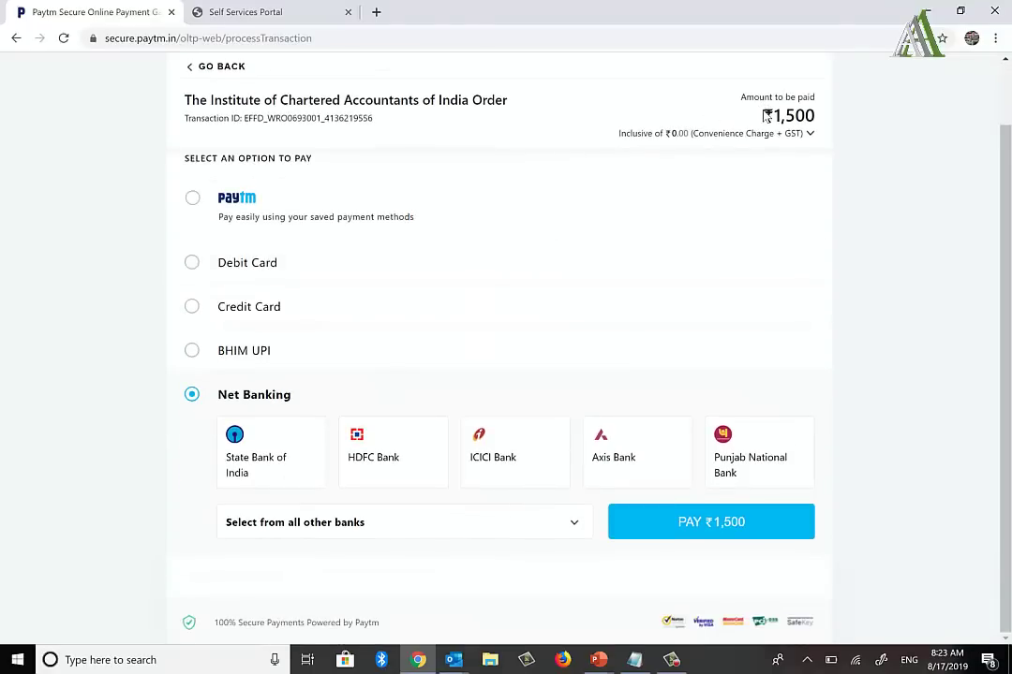
drag(767, 115, 831, 118)
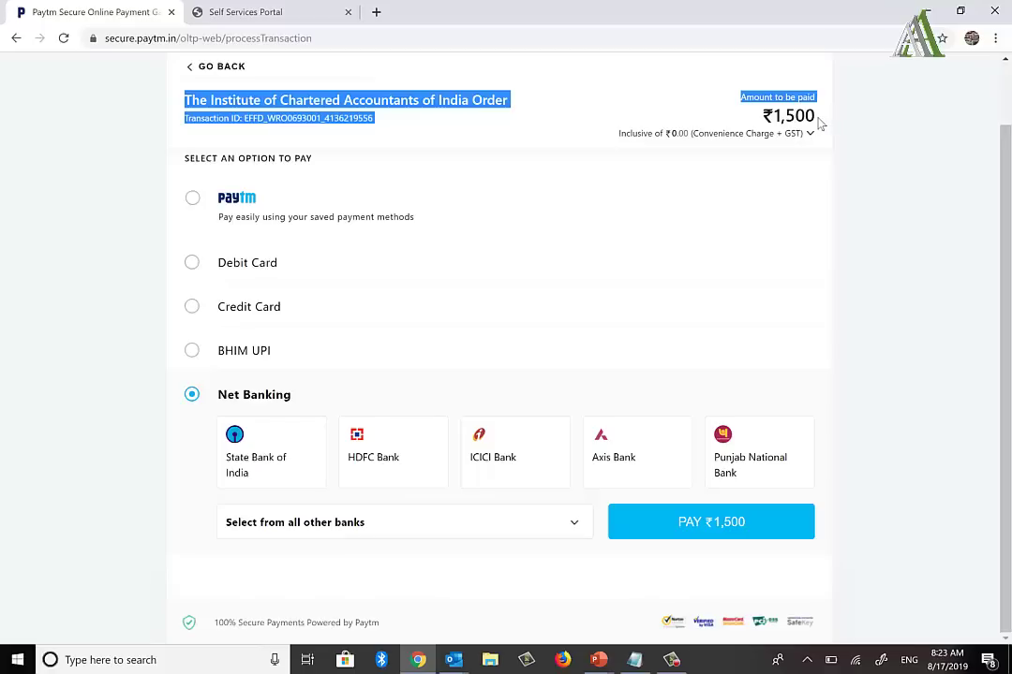
click(818, 122)
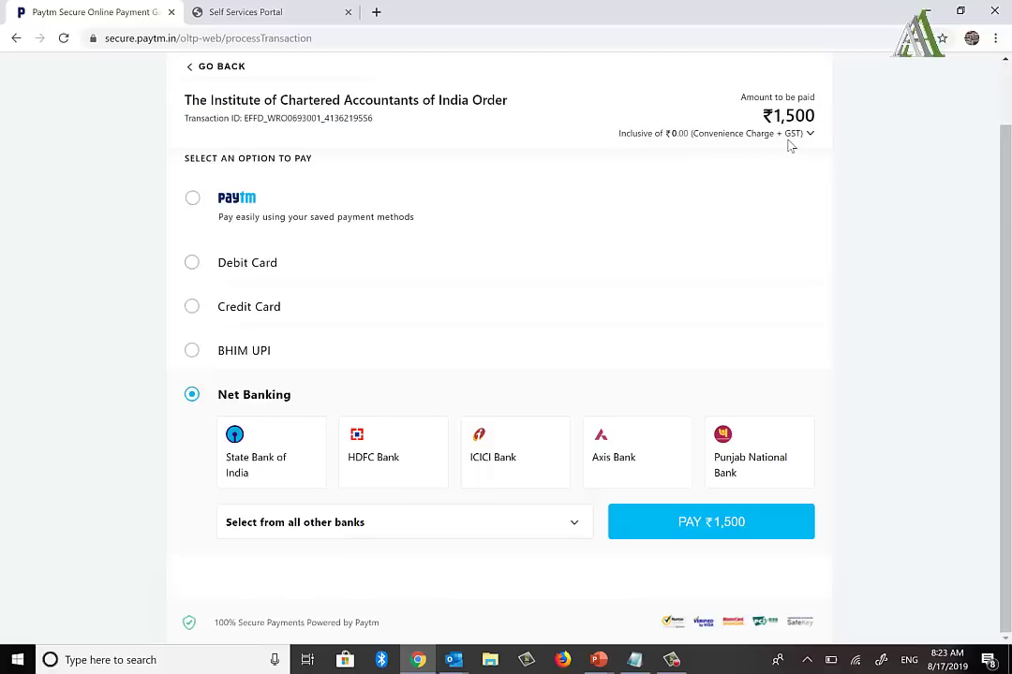
Step: Compare credit card ₹1,508.85 against ₹1,500 elsewhere, then pick Net Banking with ICICI Bank
click(191, 313)
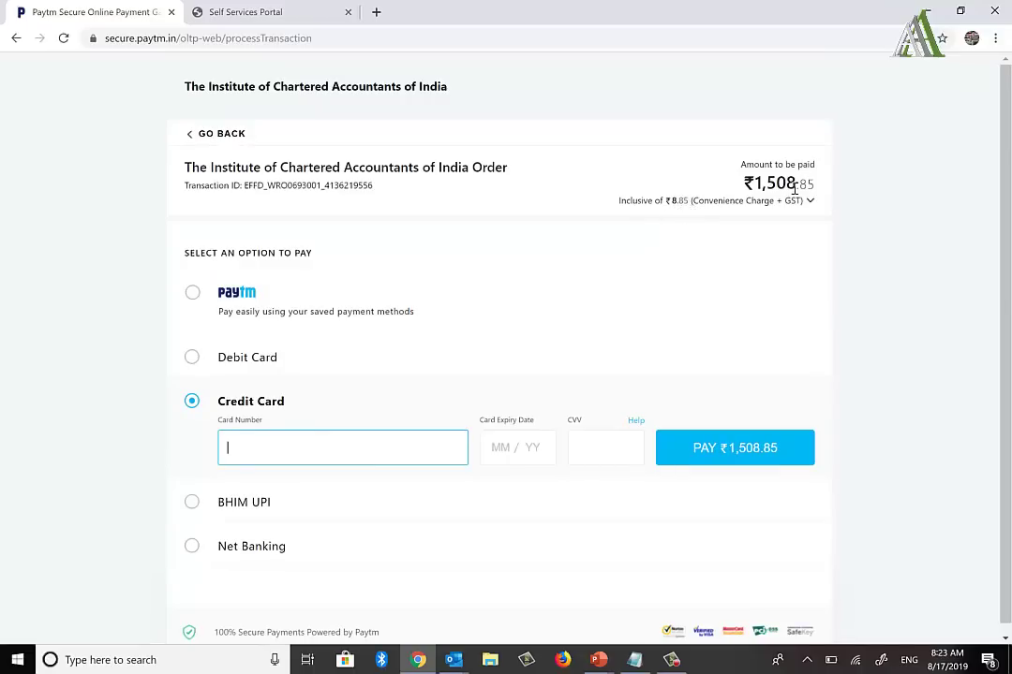
click(191, 359)
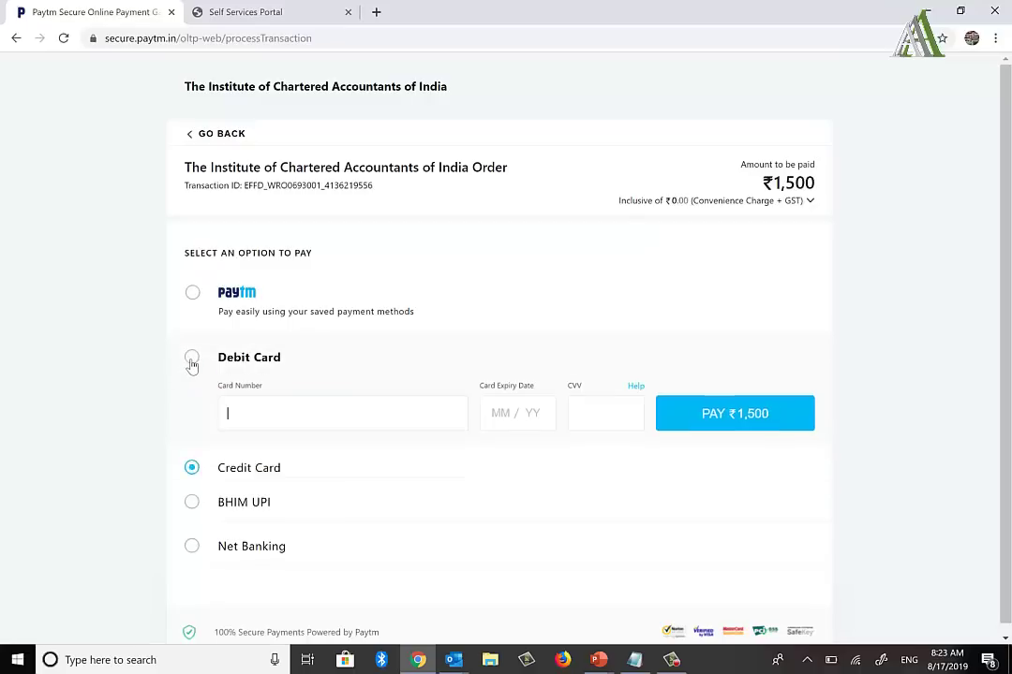
click(192, 505)
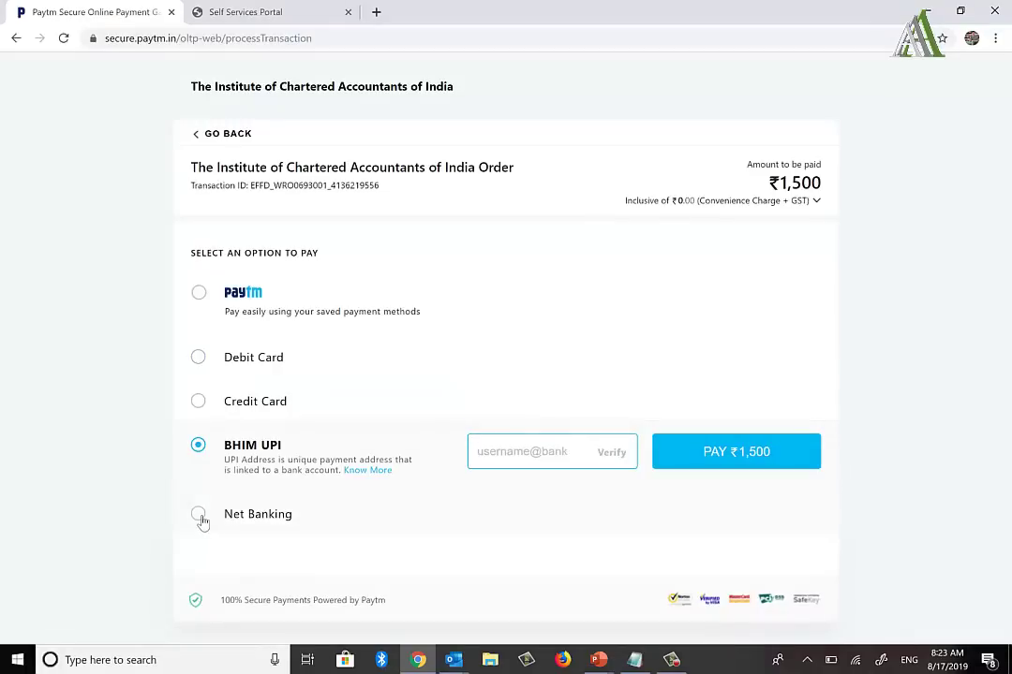
click(197, 517)
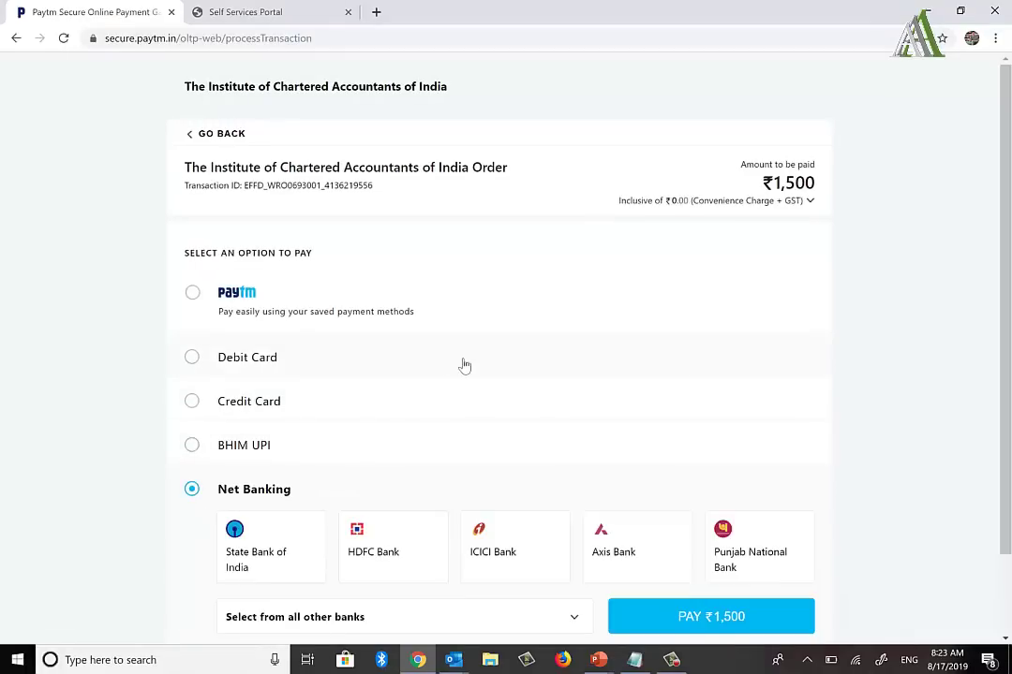
scroll(464, 365, down, 1)
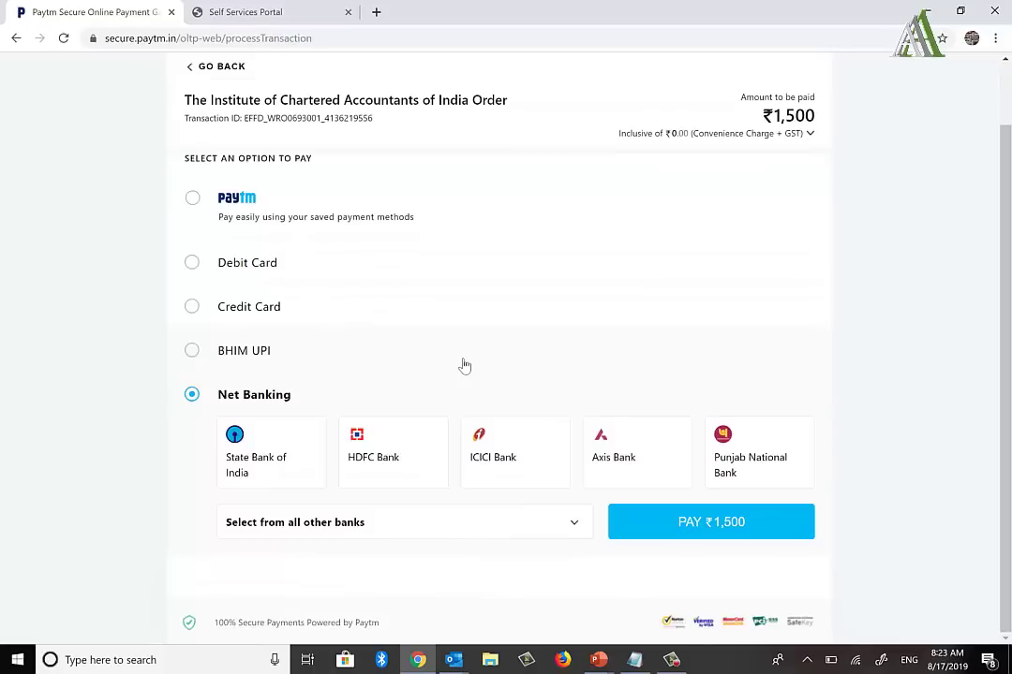
click(510, 477)
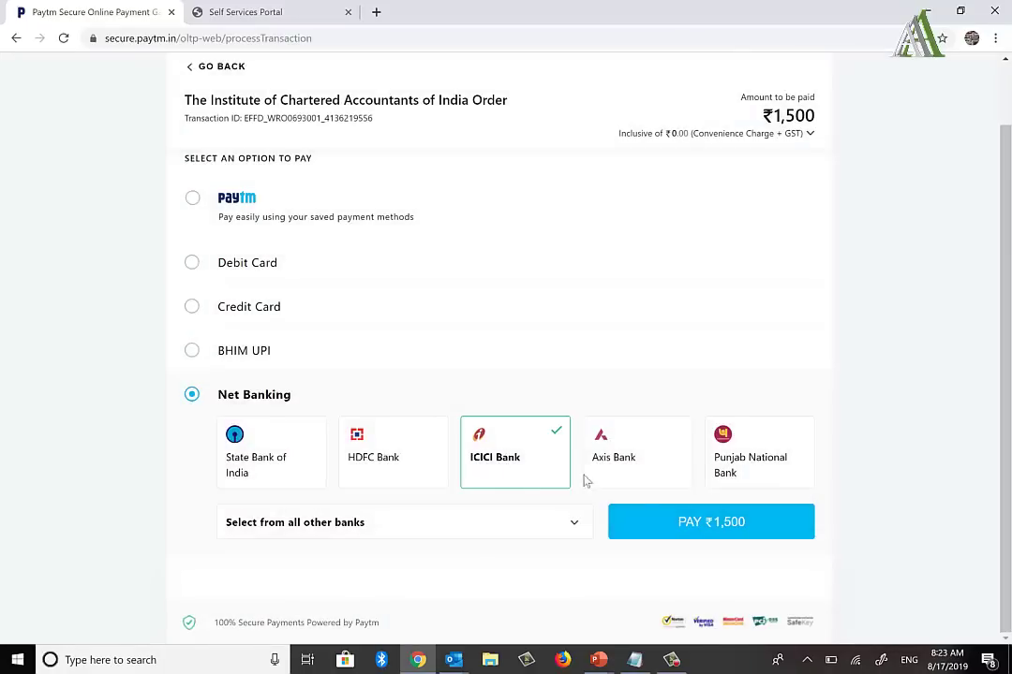
Step: Pay the ₹1,500 exam fee through ICICI net banking, then download the completed application form PDF
click(666, 525)
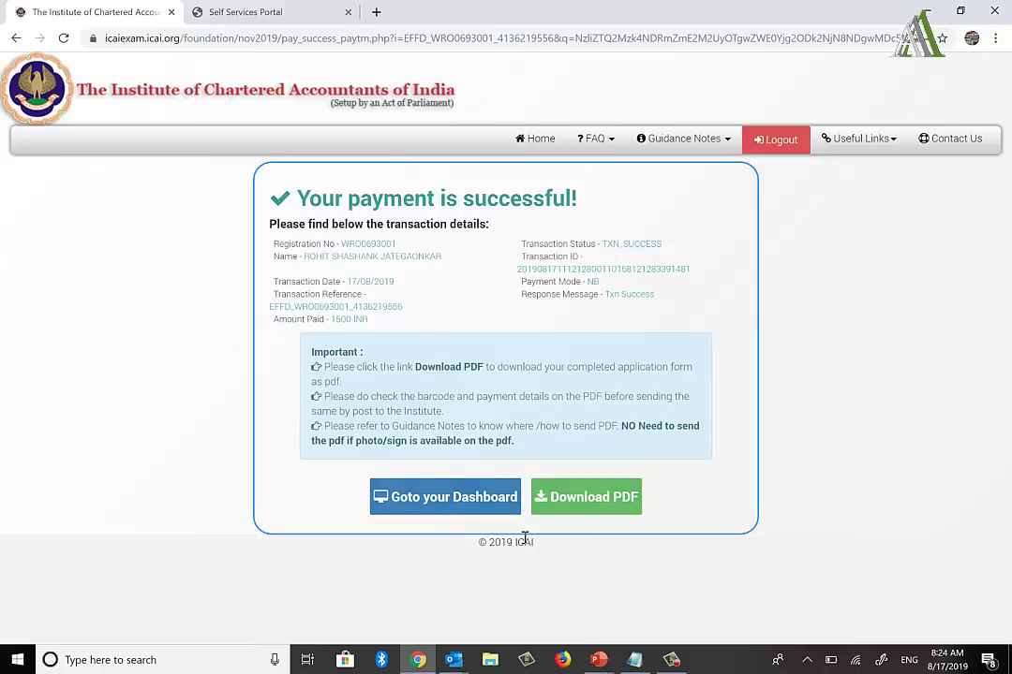
click(569, 505)
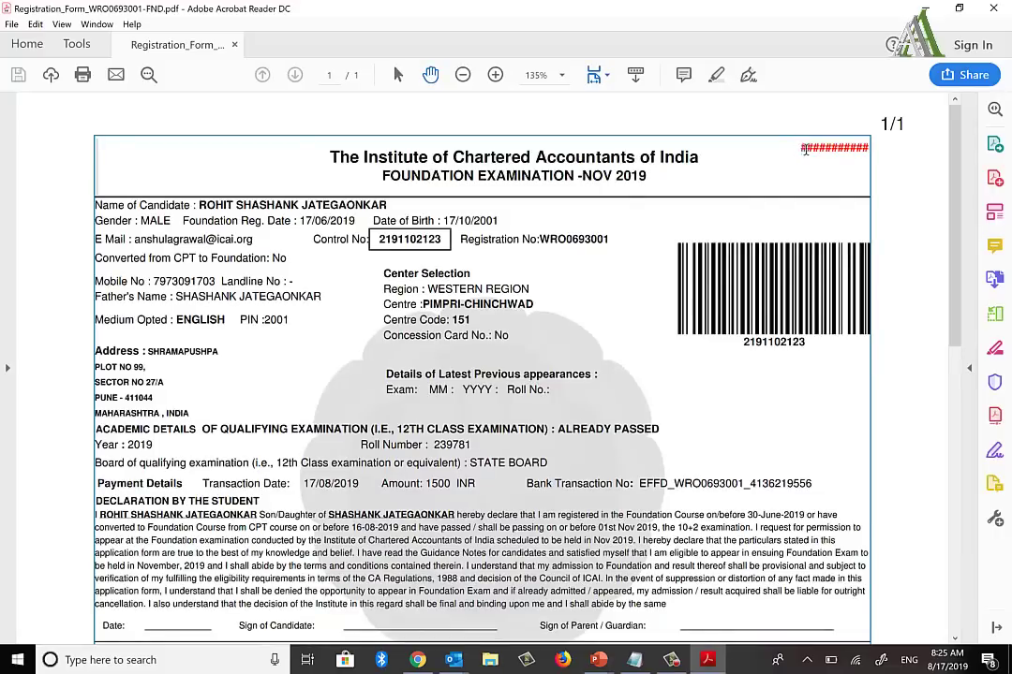
drag(803, 148, 869, 148)
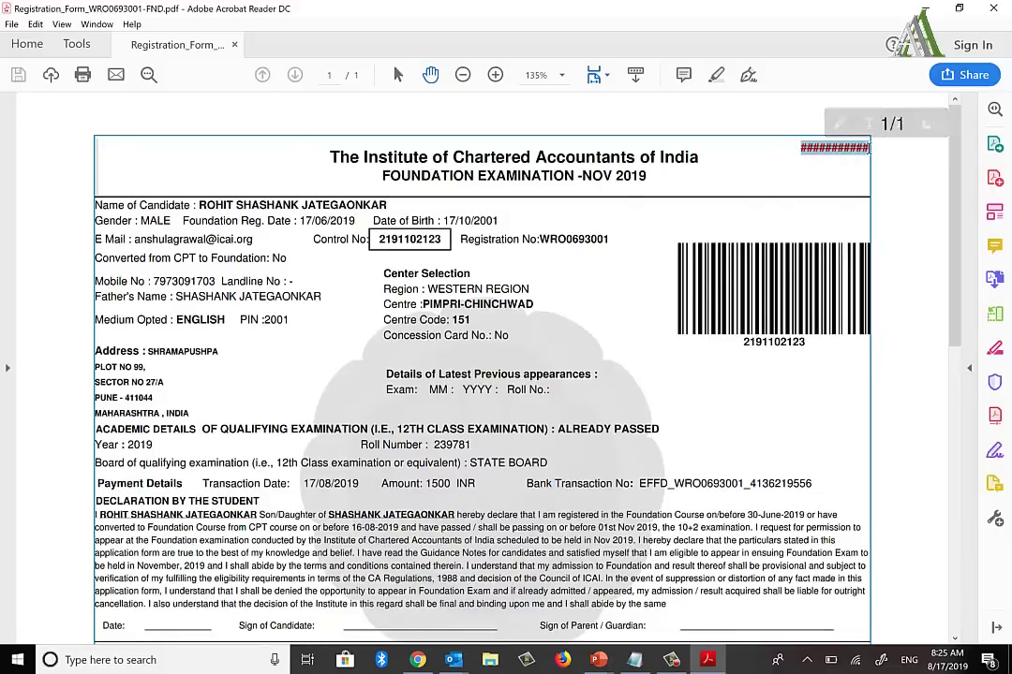
click(735, 127)
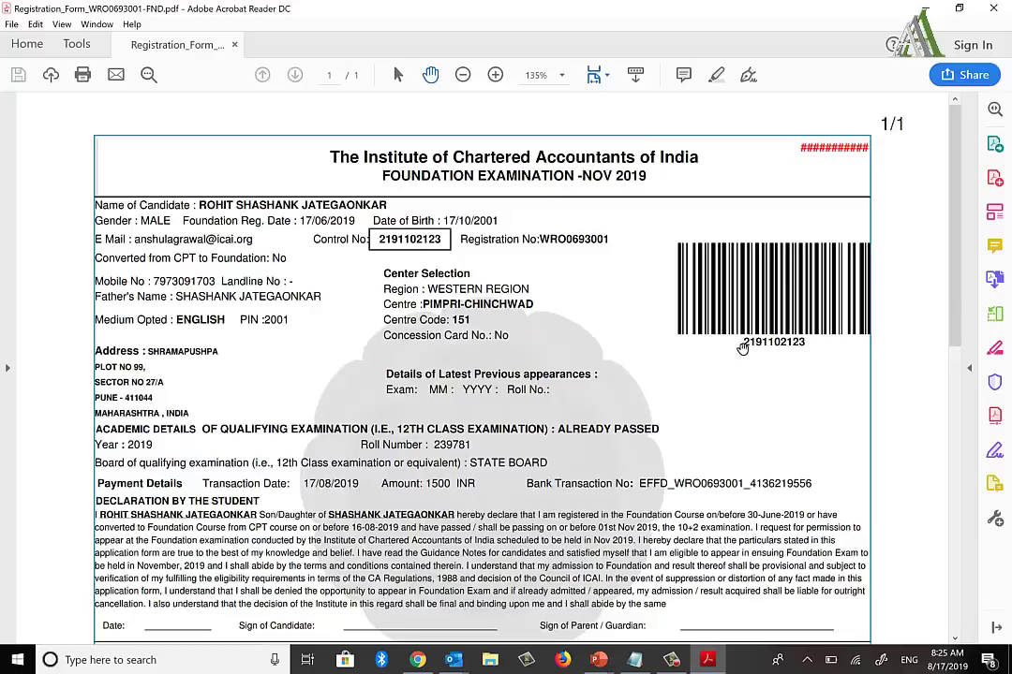
drag(744, 344, 715, 263)
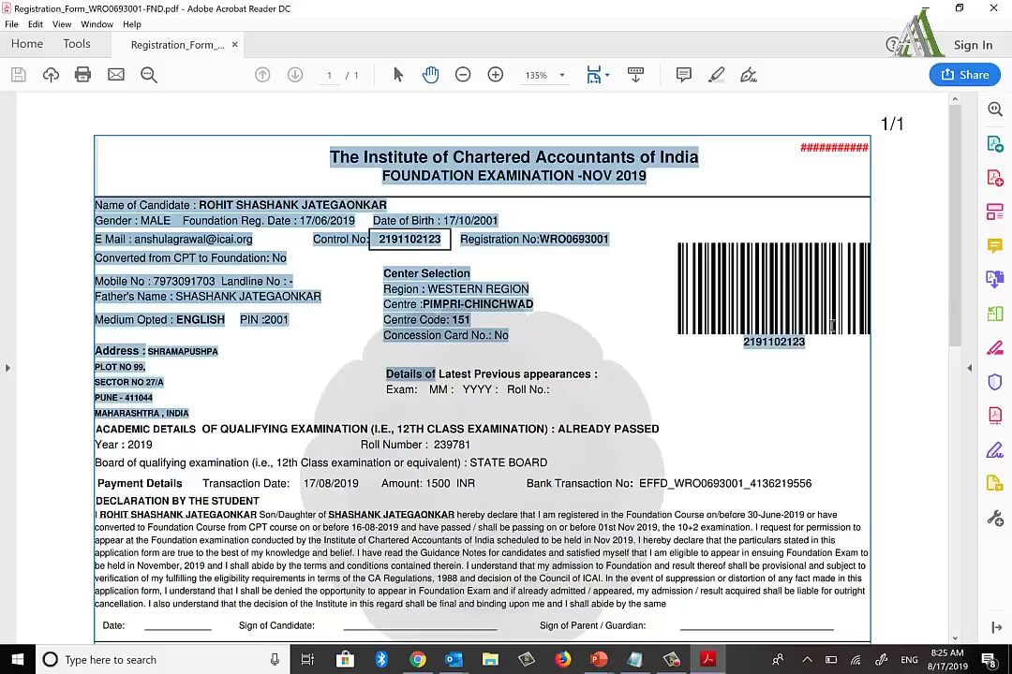
click(704, 276)
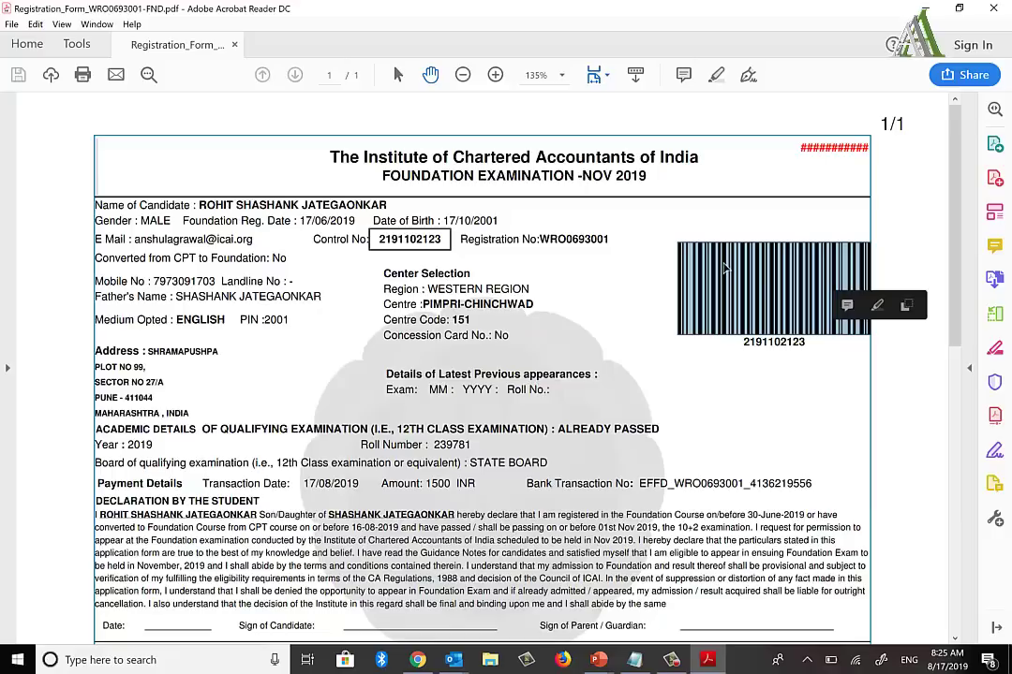
click(644, 290)
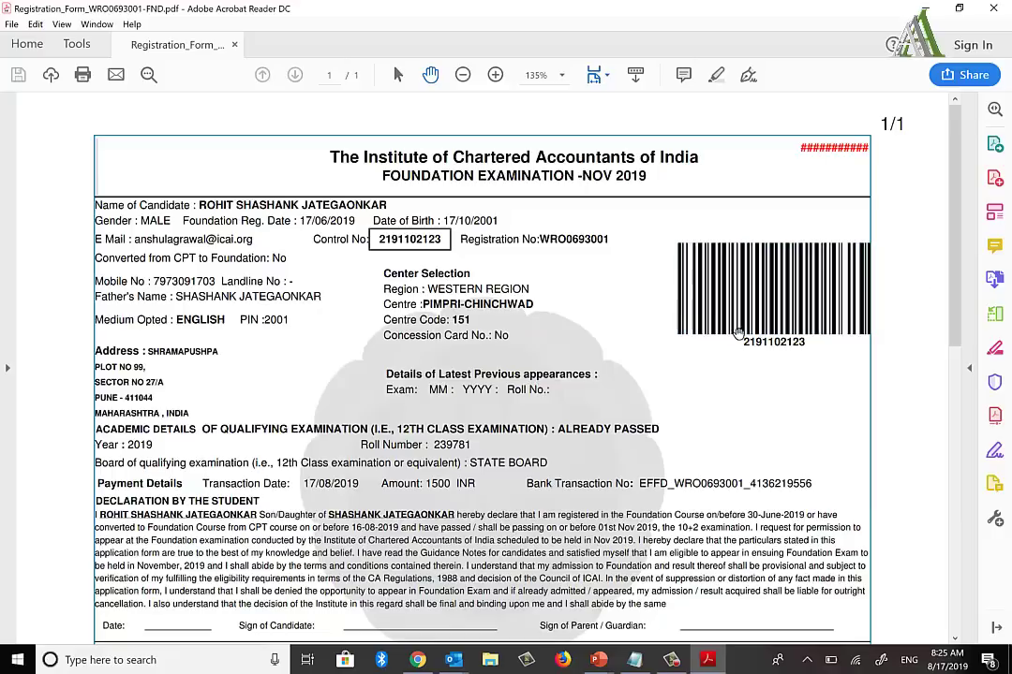
drag(745, 344, 803, 343)
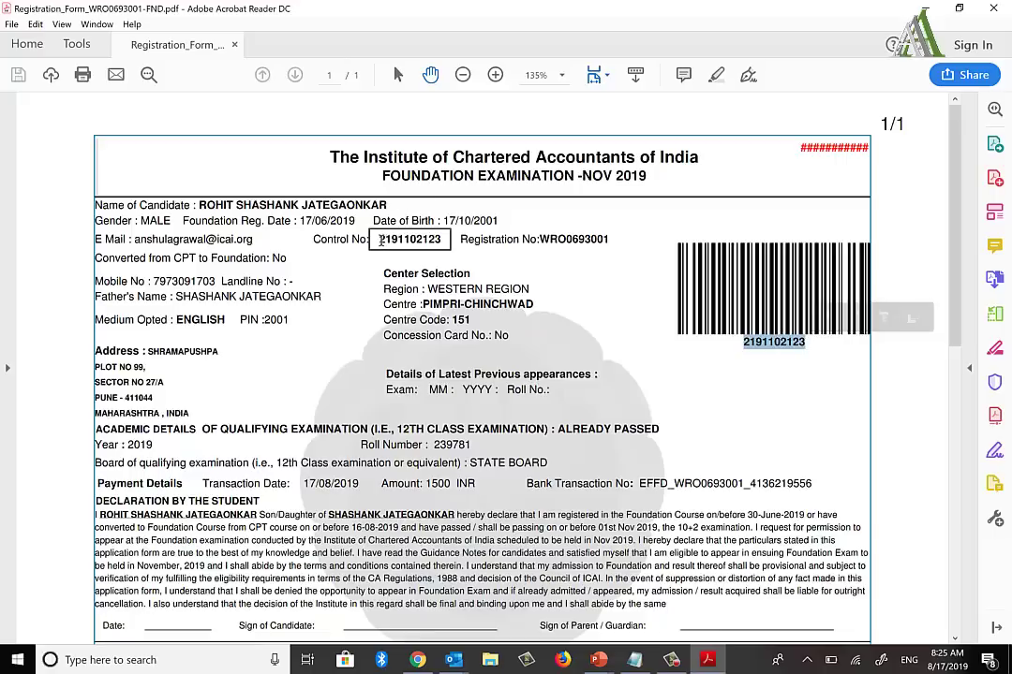
click(382, 240)
drag(382, 241, 442, 241)
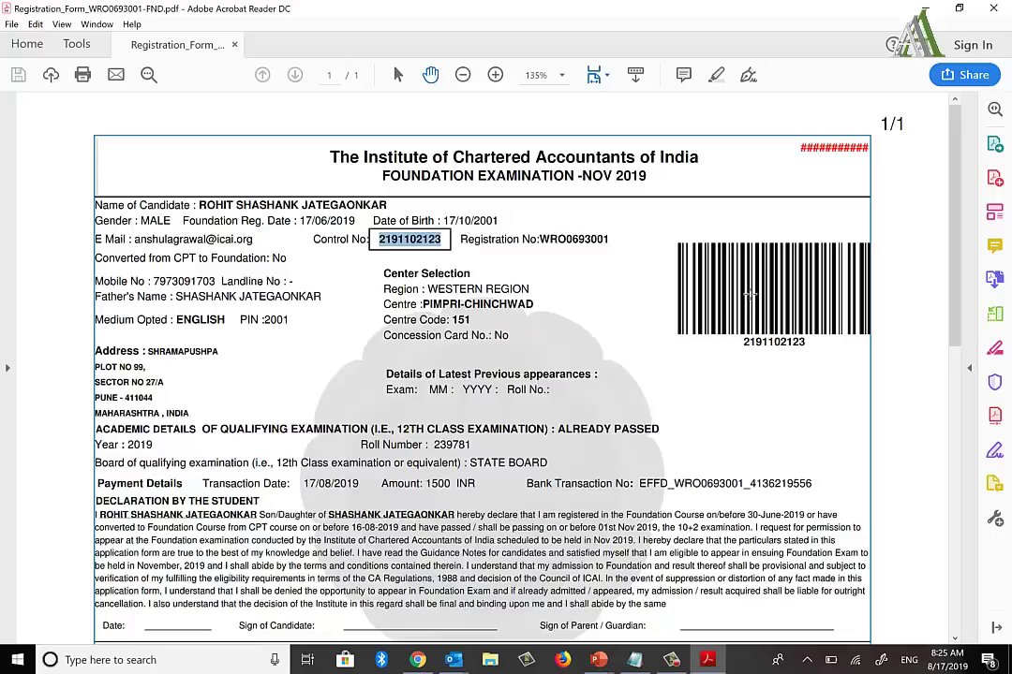
scroll(523, 332, down, 2)
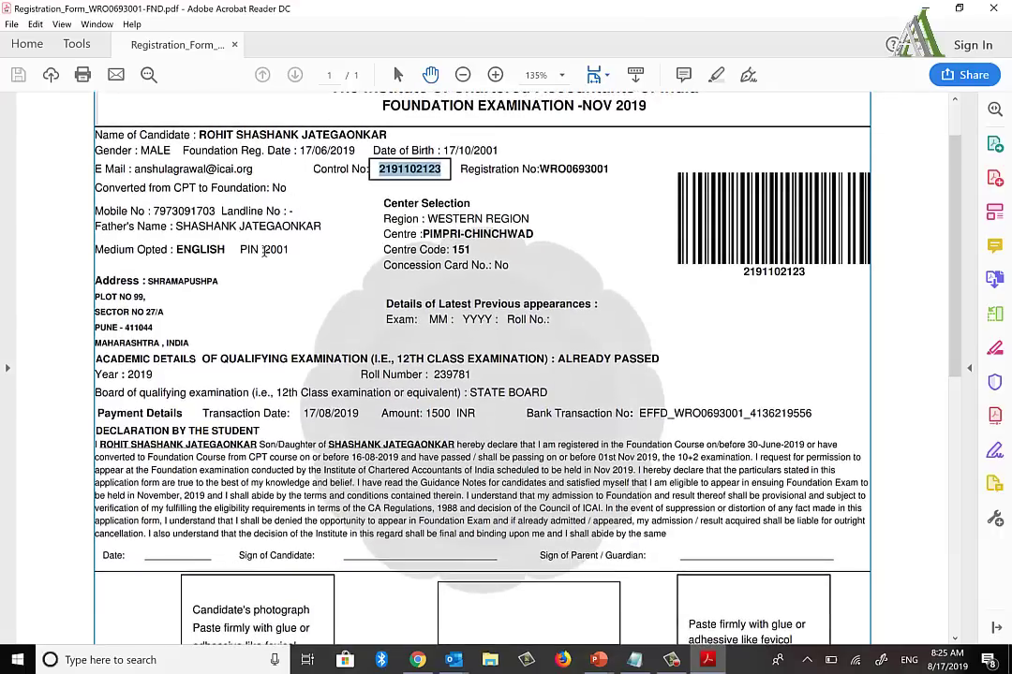
drag(264, 249, 291, 250)
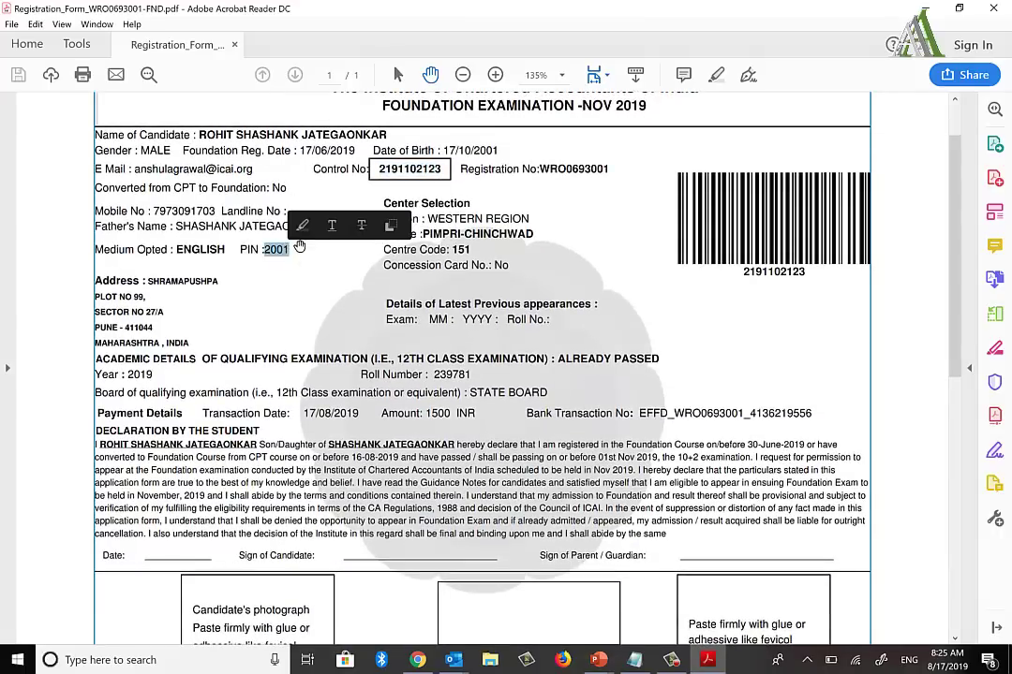
double_click(432, 236)
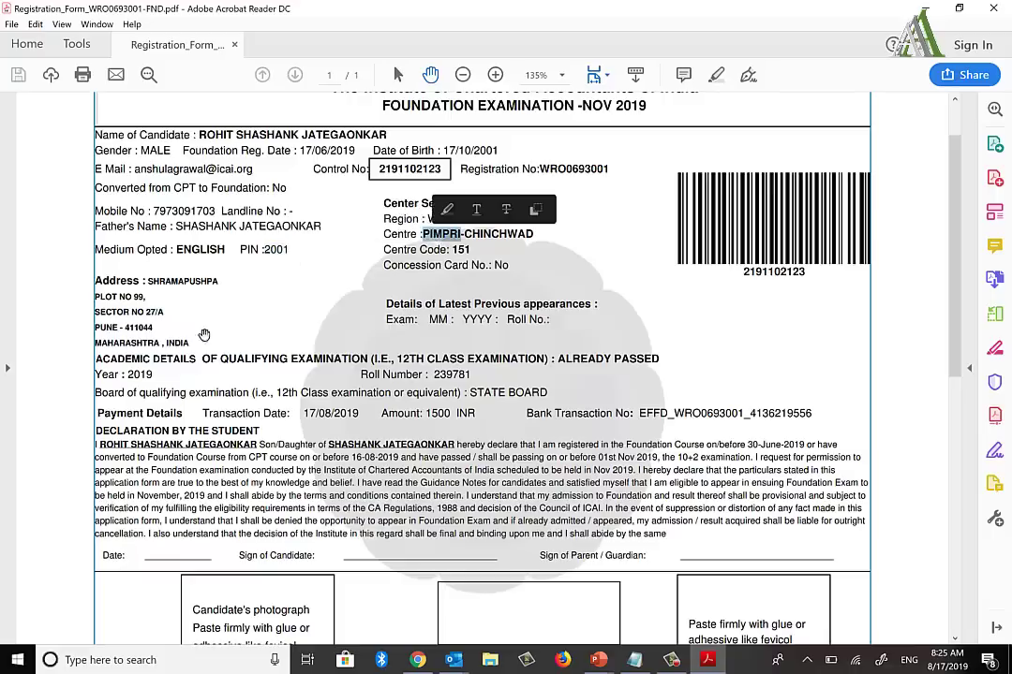
scroll(246, 388, down, 3)
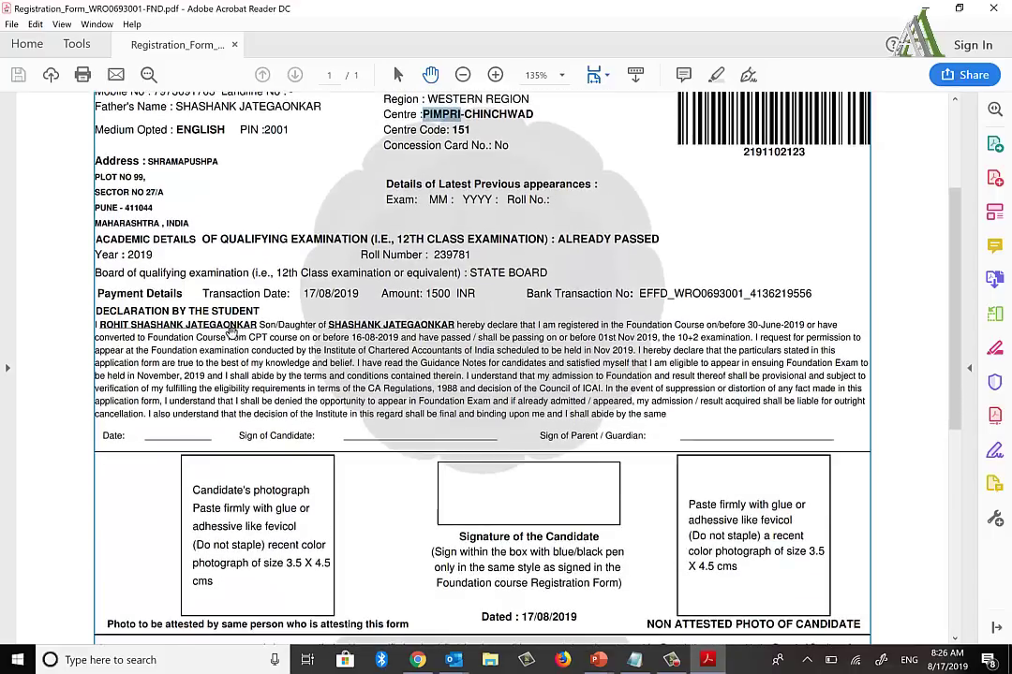
scroll(254, 292, down, 3)
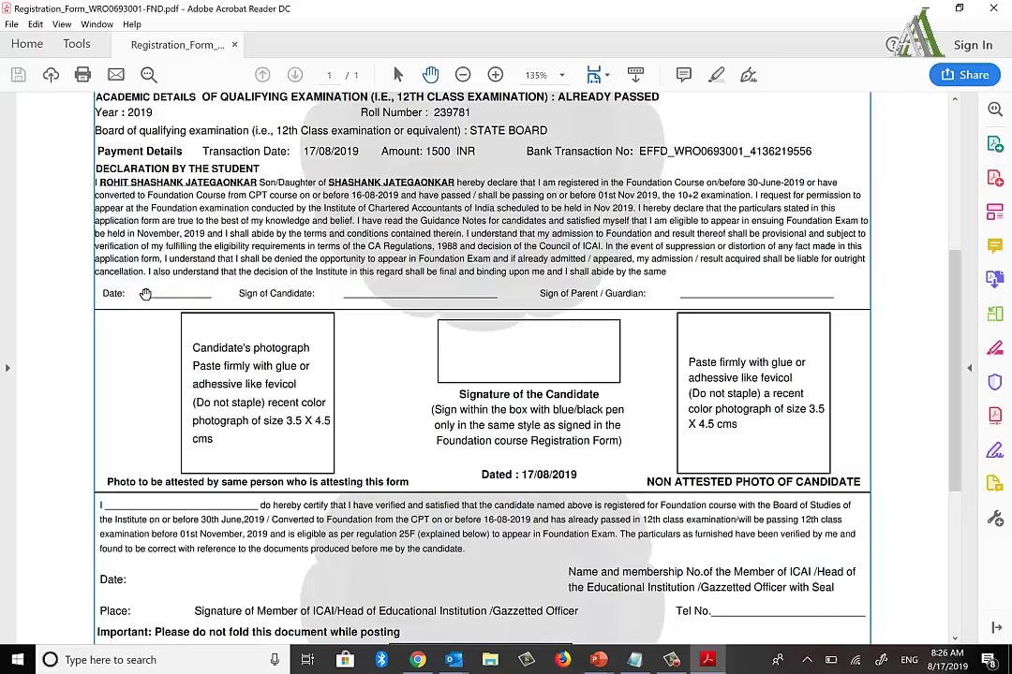
drag(147, 293, 205, 293)
drag(309, 296, 646, 294)
click(651, 295)
scroll(655, 295, up, 1)
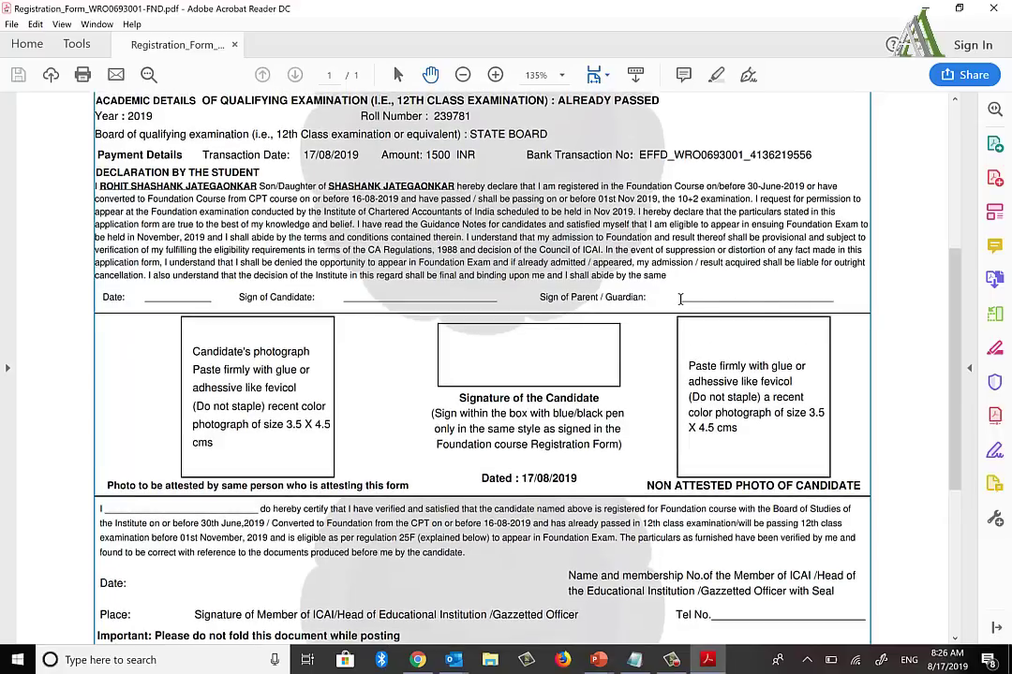
drag(676, 297, 840, 302)
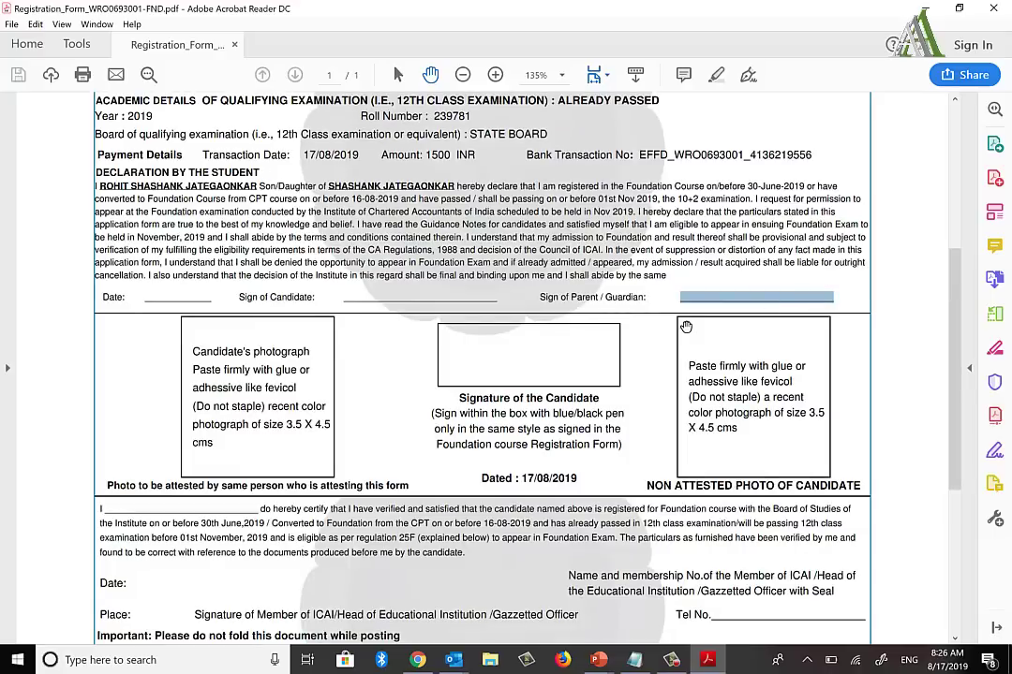
click(778, 472)
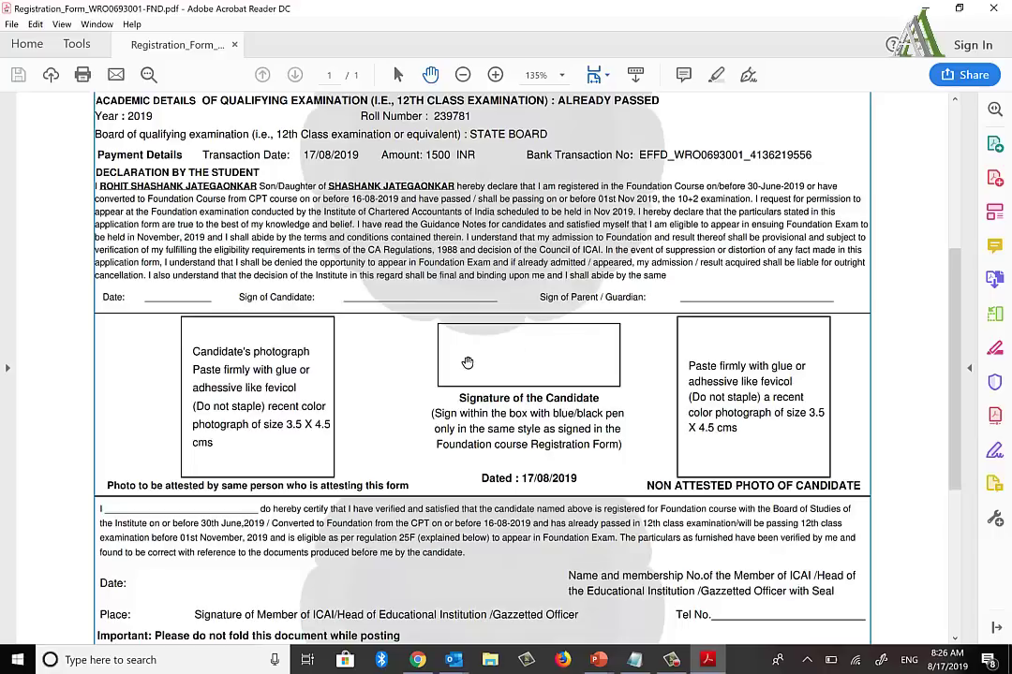
scroll(468, 363, down, 3)
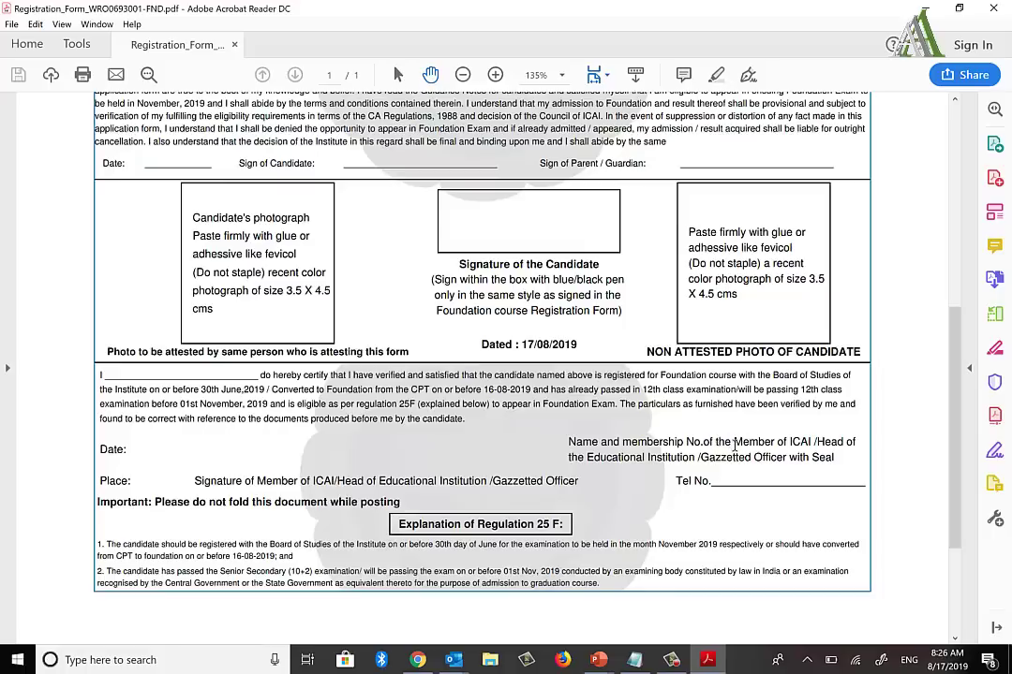
Step: Point out the attestation wording: 'Gazzetted Officer with Seal', the attesting member's name blank and the photo instruction
drag(736, 442, 839, 463)
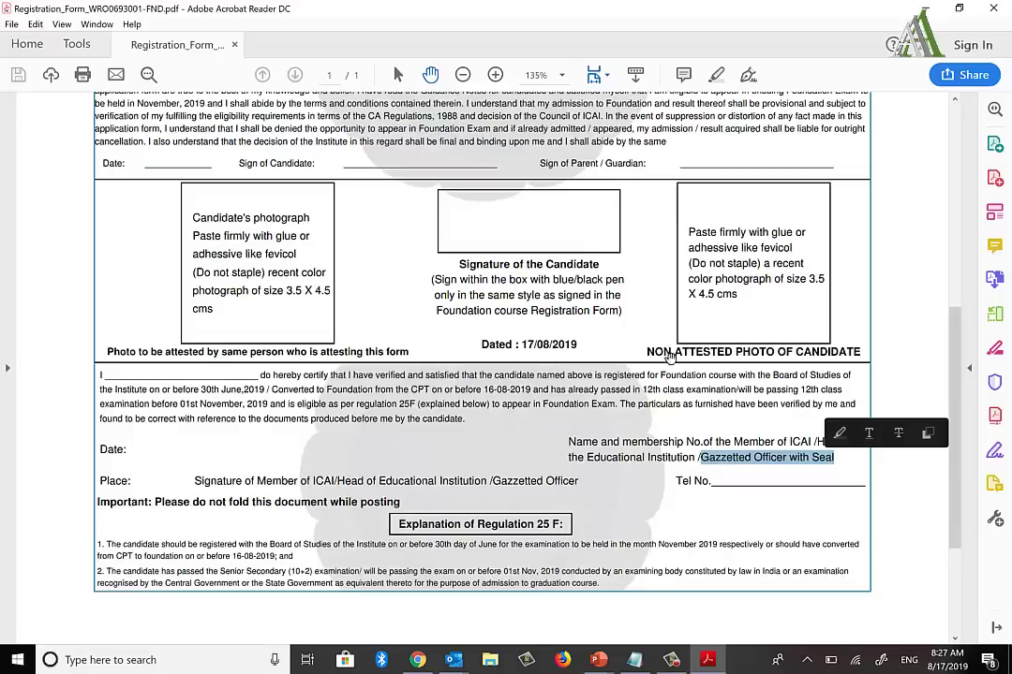
click(640, 350)
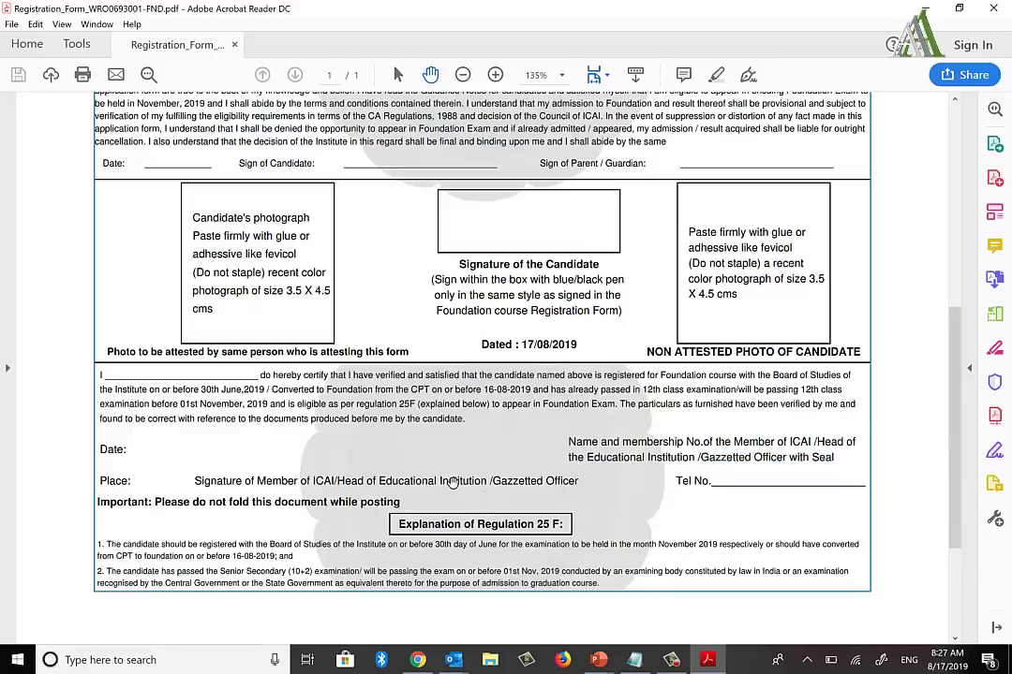
drag(104, 376, 260, 376)
click(149, 452)
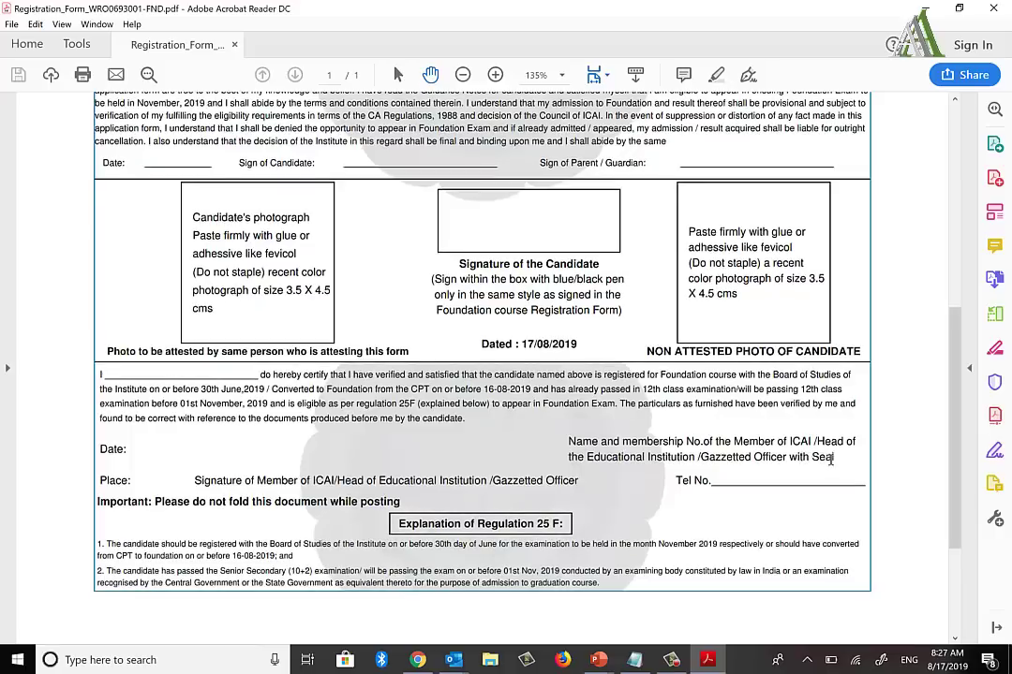
double_click(828, 457)
drag(107, 352, 408, 354)
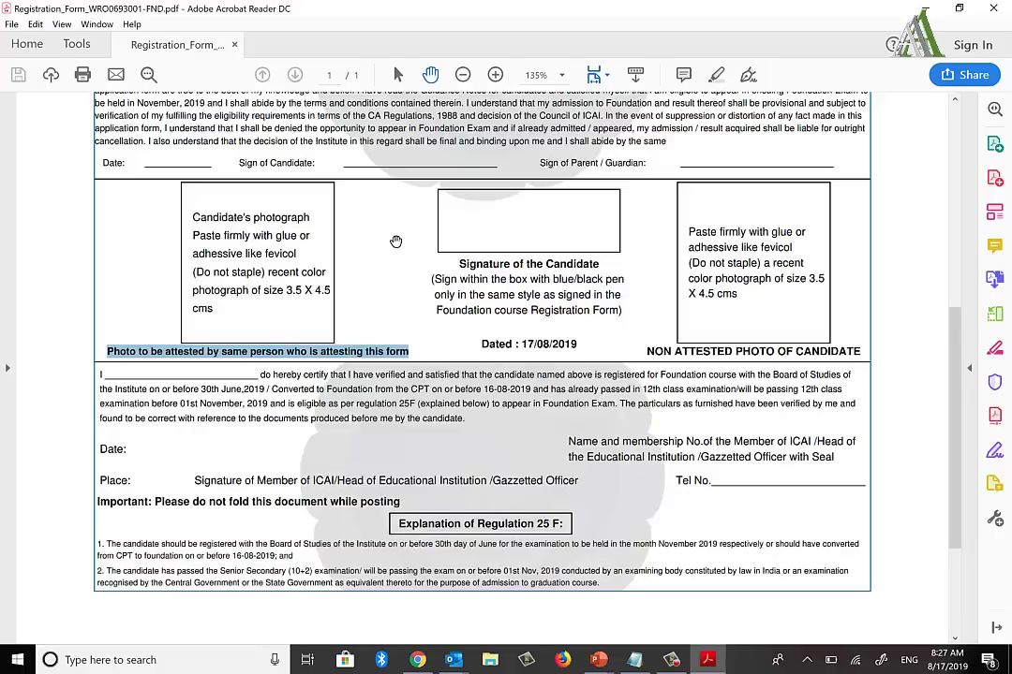
Step: Scroll over the form once more, then bring the PowerPoint slideshow back to the front
scroll(396, 242, up, 5)
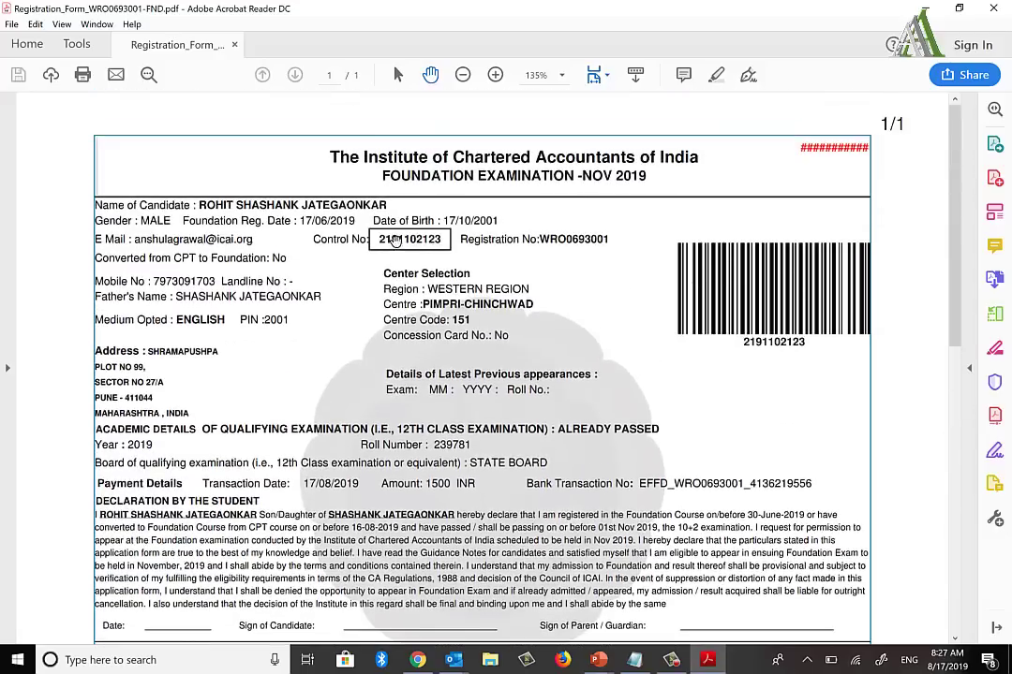
scroll(396, 242, down, 6)
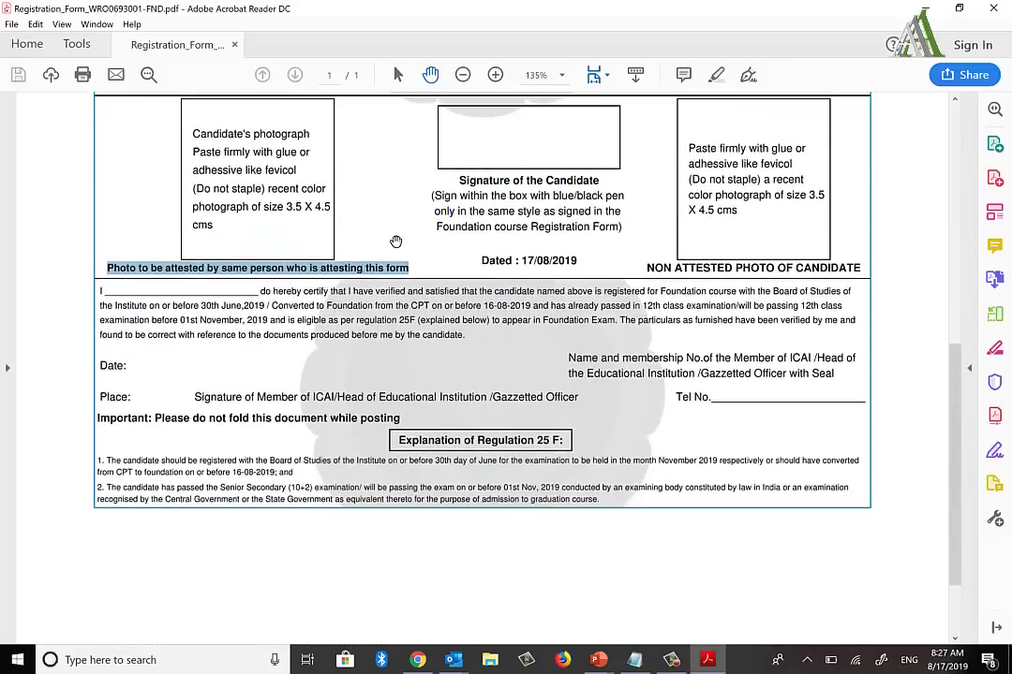
scroll(395, 241, up, 5)
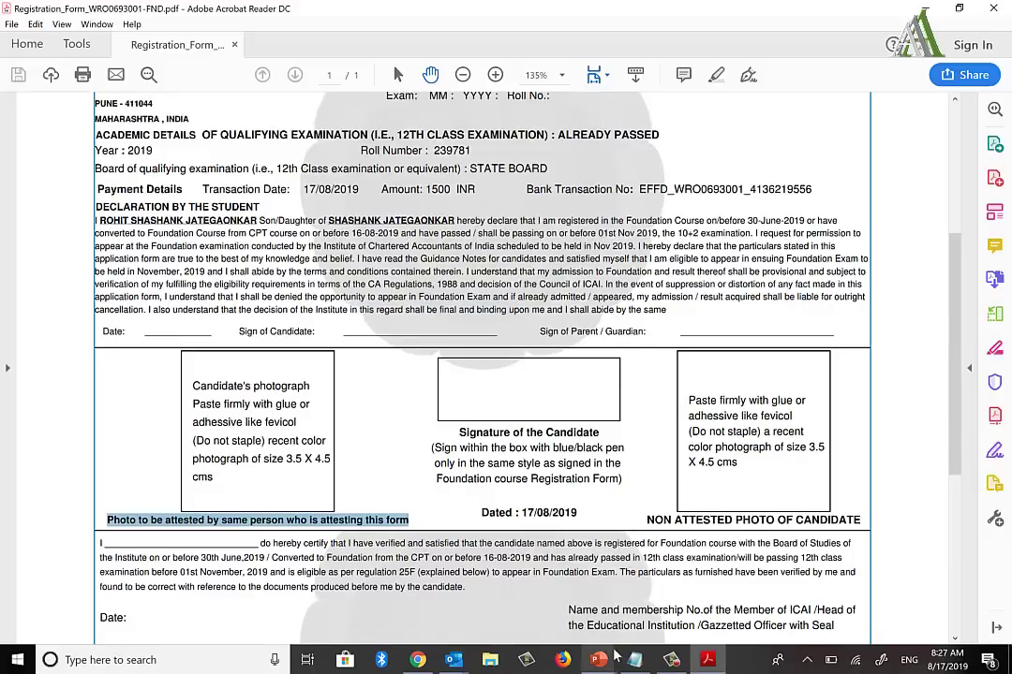
mouse_move(599, 659)
click(639, 601)
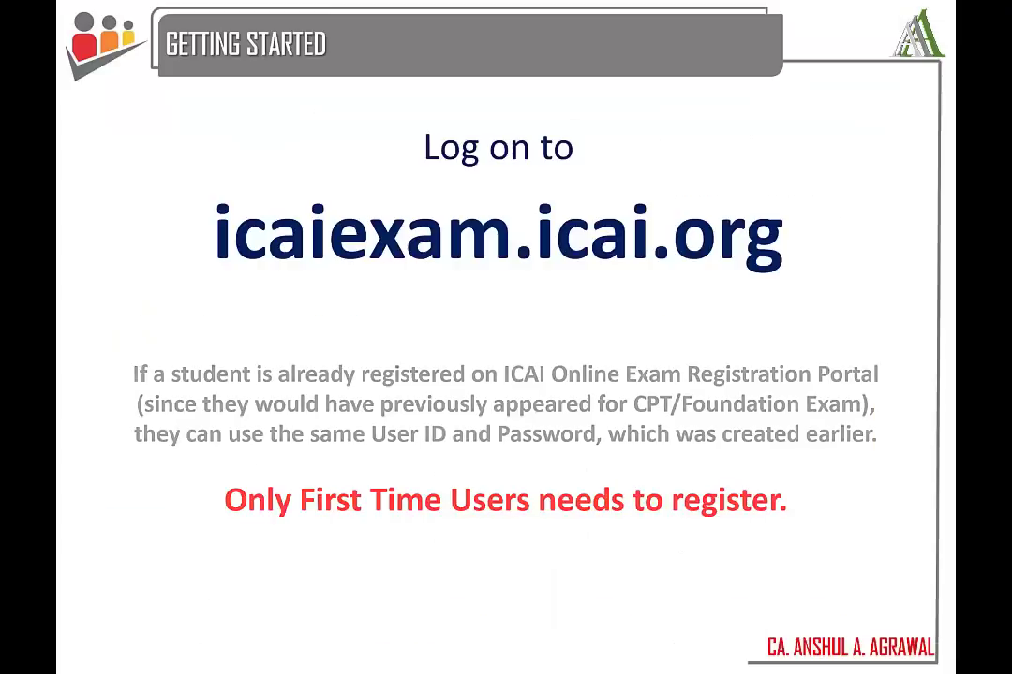
Step: Advance past the form-filing and signed-declaration slides to the 'Envelope in which Acknowledgement is to be sent' slide
click(639, 601)
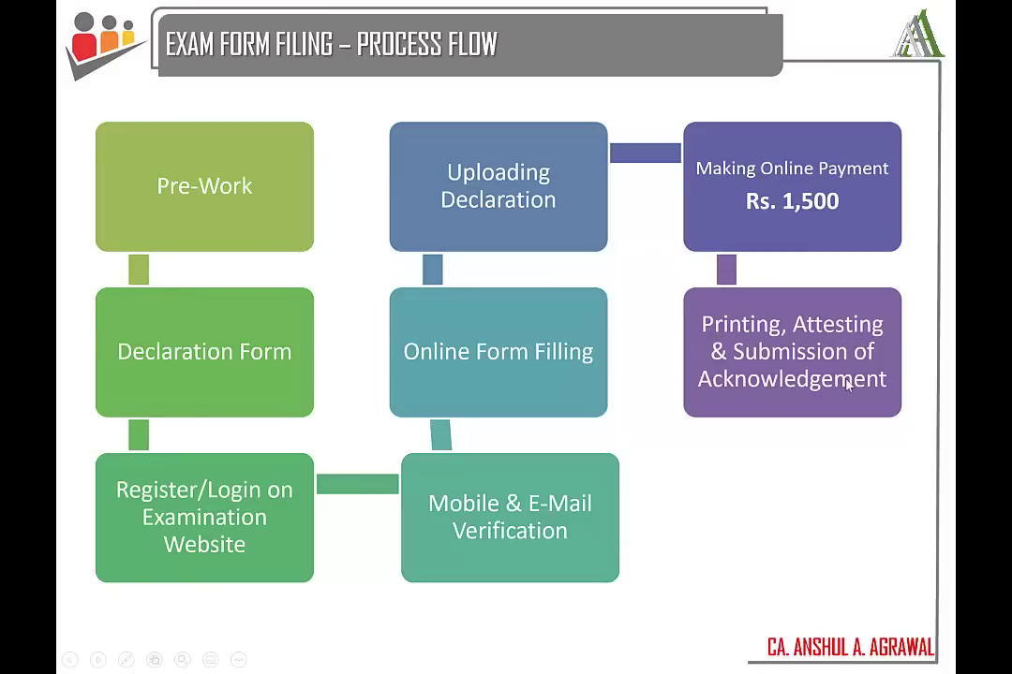
key(Right)
key(Right)
key(Right)
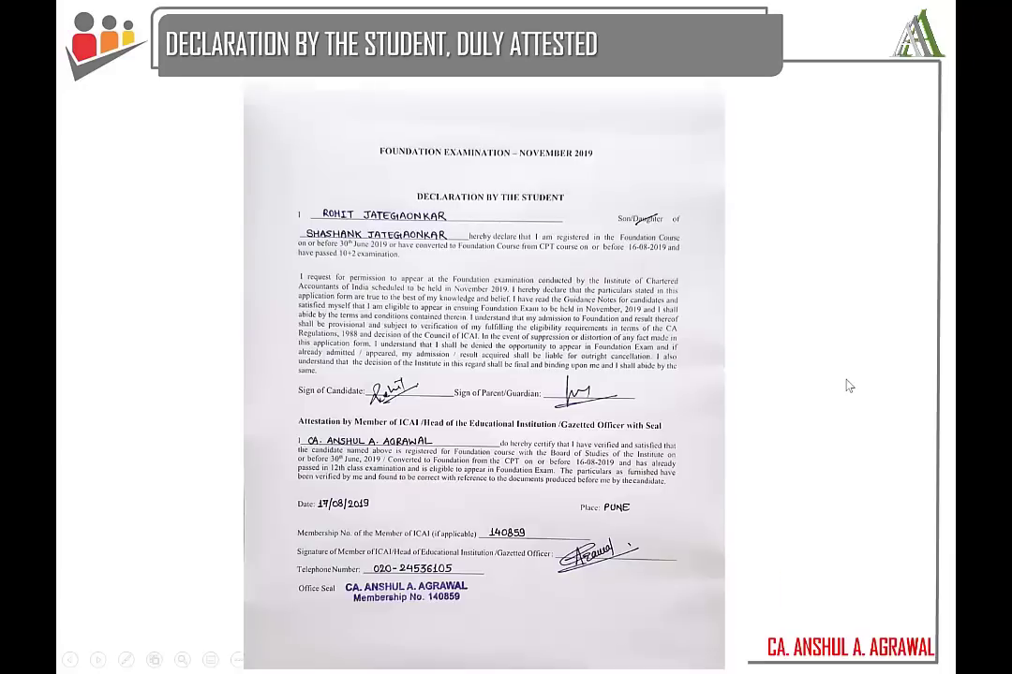
key(Right)
key(Right)
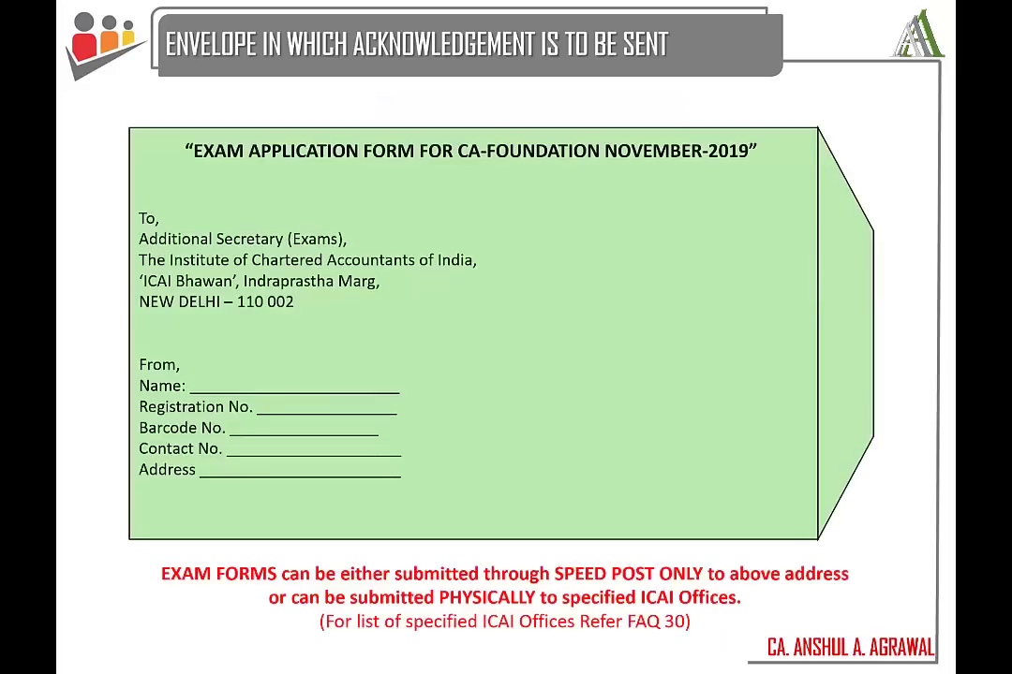